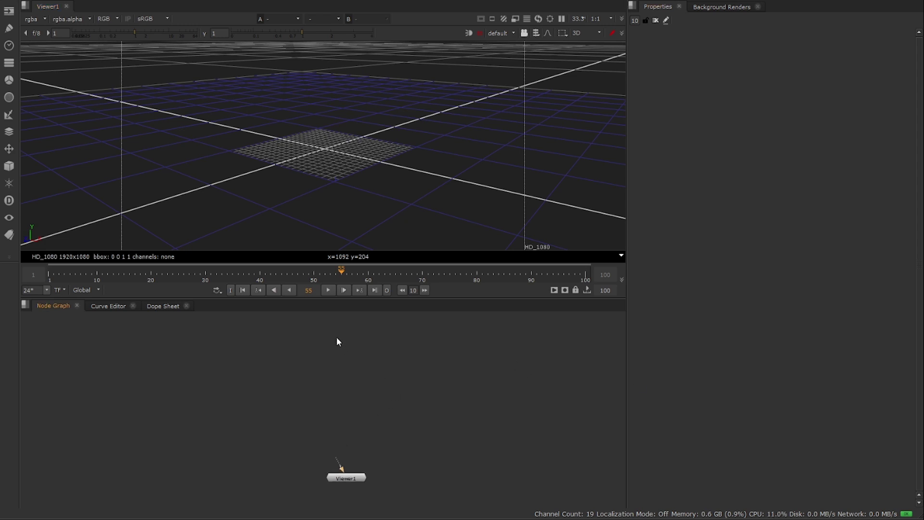
Step: Add a Sphere geometry node and display it in the viewer
type("SPHERE")
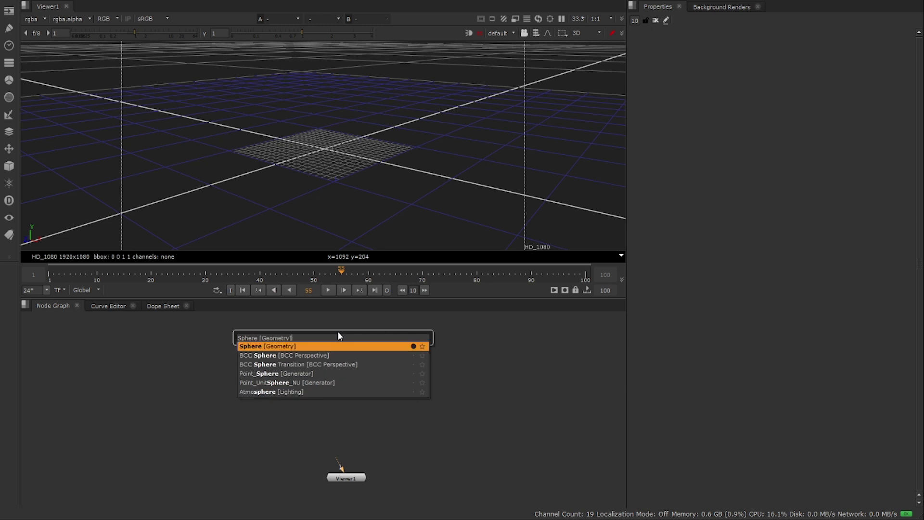
key("Return")
key("1")
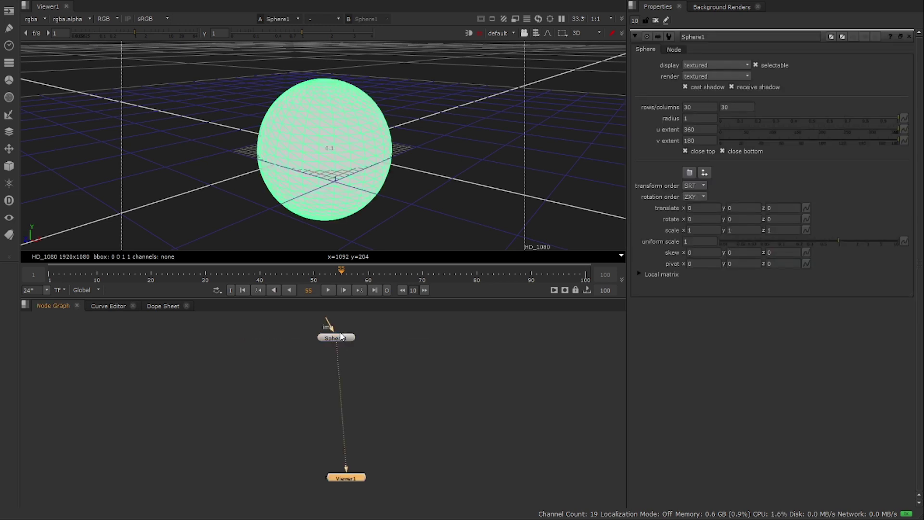
scroll(310, 124, "up", 5)
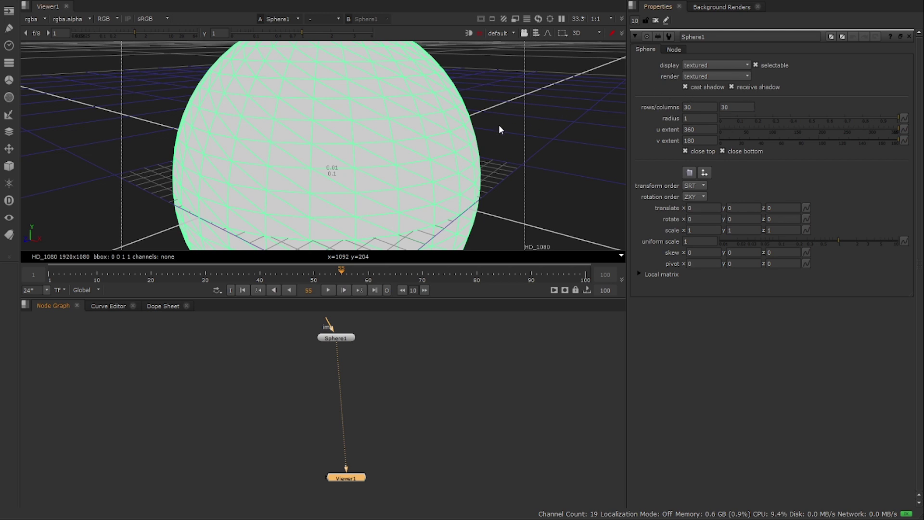
Step: Set the sphere's radius to 20
double_click(698, 119)
type("20")
key("Return")
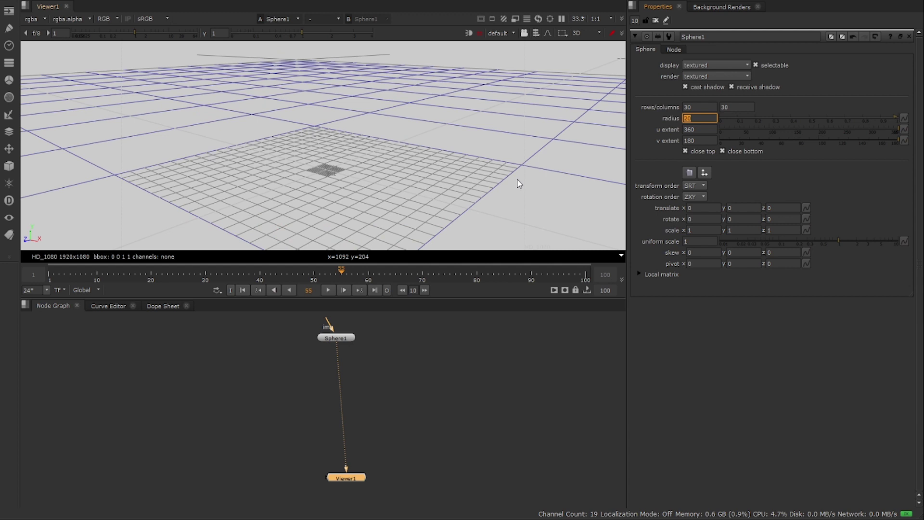
scroll(482, 190, "up", 5)
scroll(472, 191, "down", 8)
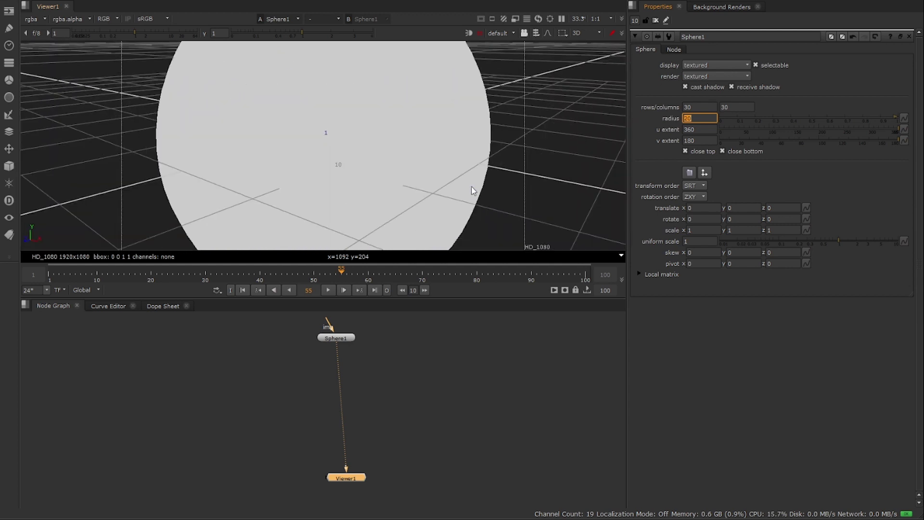
middle_click_drag(485, 130, 483, 140)
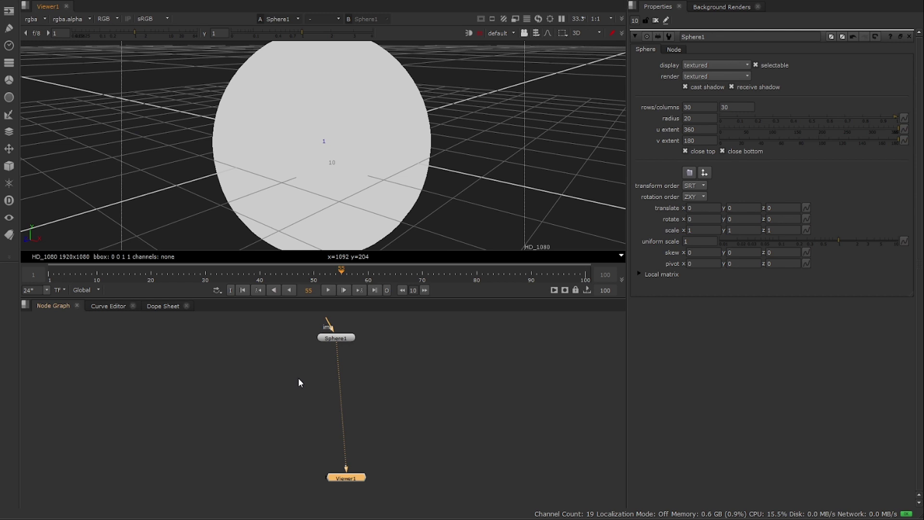
left_click(343, 339)
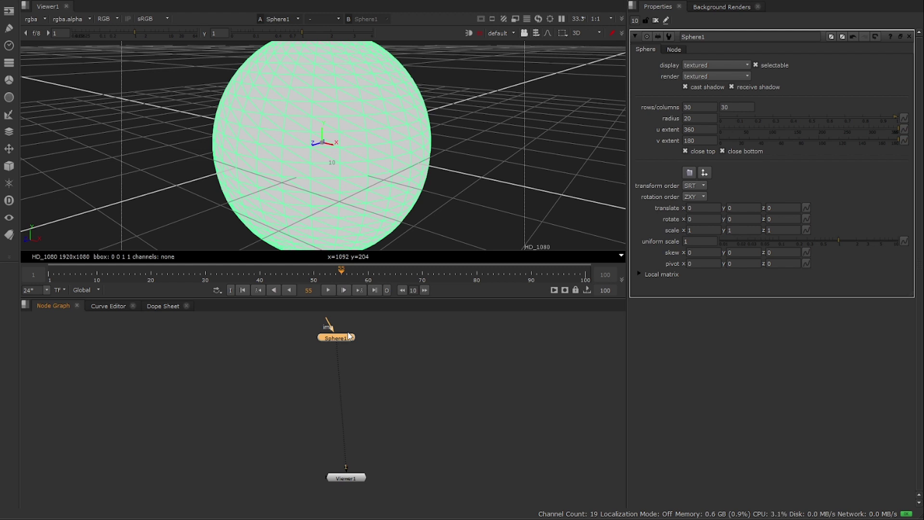
left_click(710, 207)
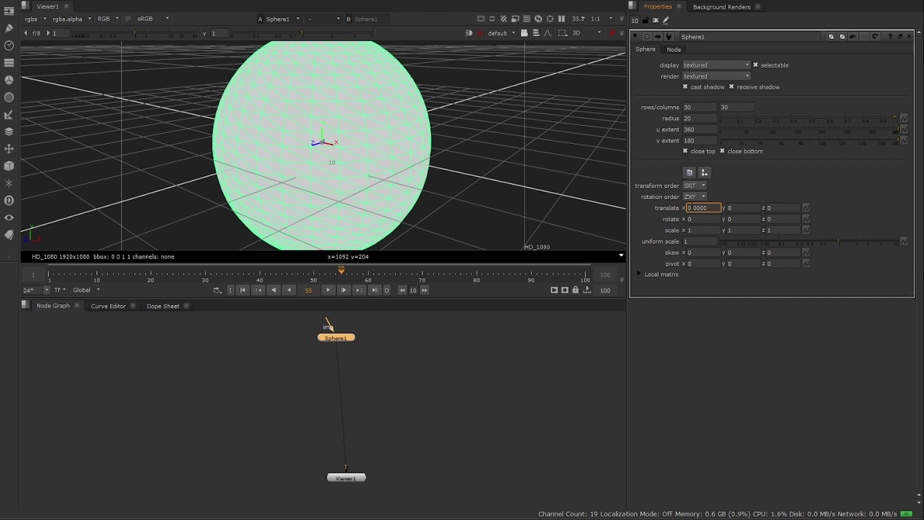
left_click_drag(716, 207, 693, 207)
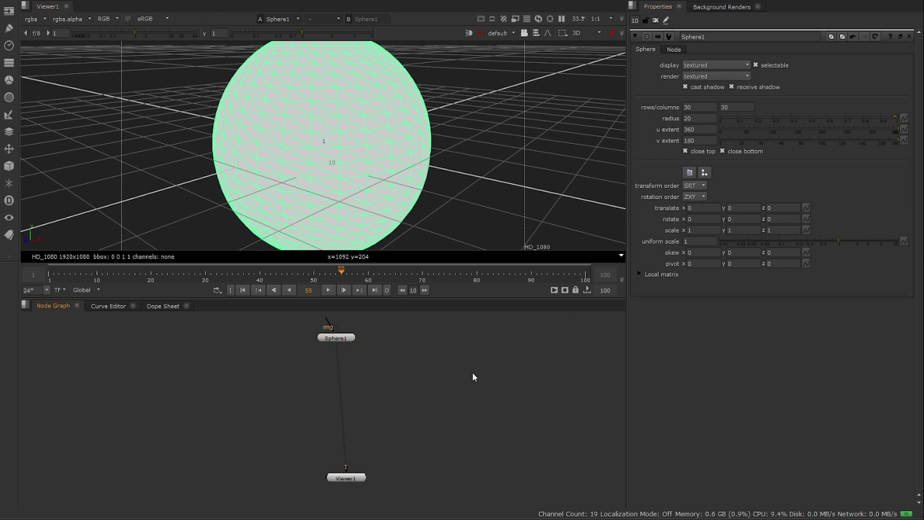
Step: Add a ParticleEmitter node below the sphere, fed by it as emitter and shown in the viewer, and close the sphere's properties
scroll(365, 376, "up", 3)
left_click(359, 361)
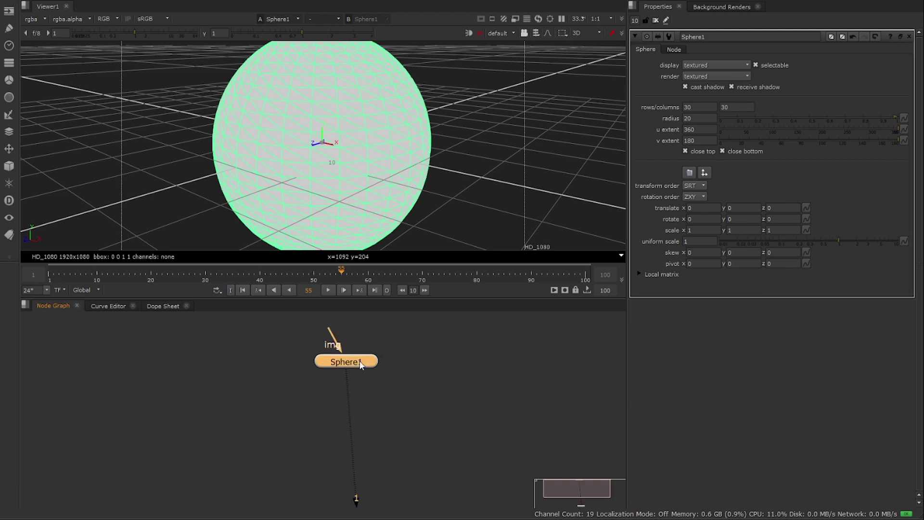
key("Tab")
type("pe")
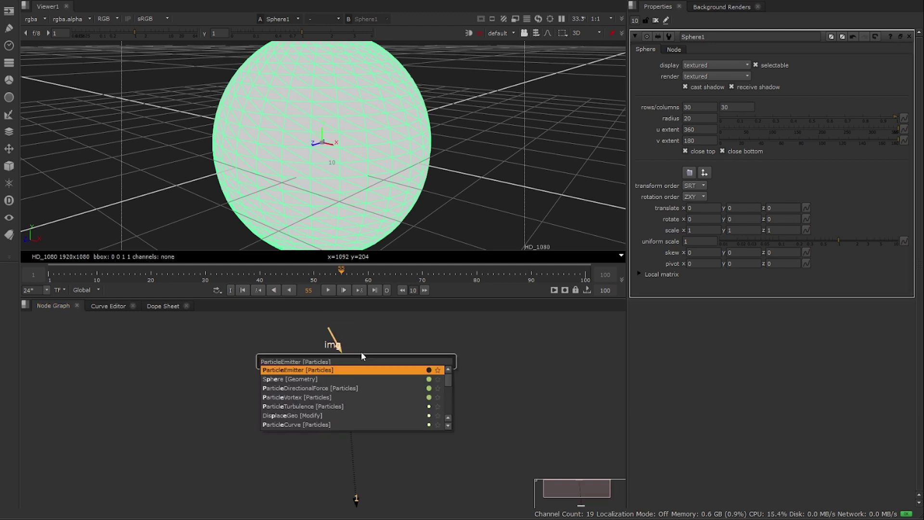
key("Return")
left_click_drag(442, 363, 361, 409)
left_click(361, 408, "shift")
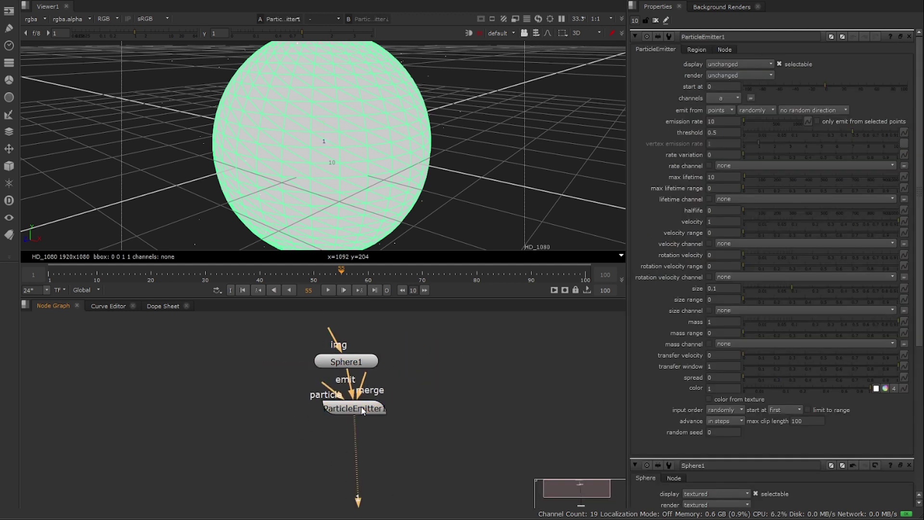
left_click(910, 37, "ctrl")
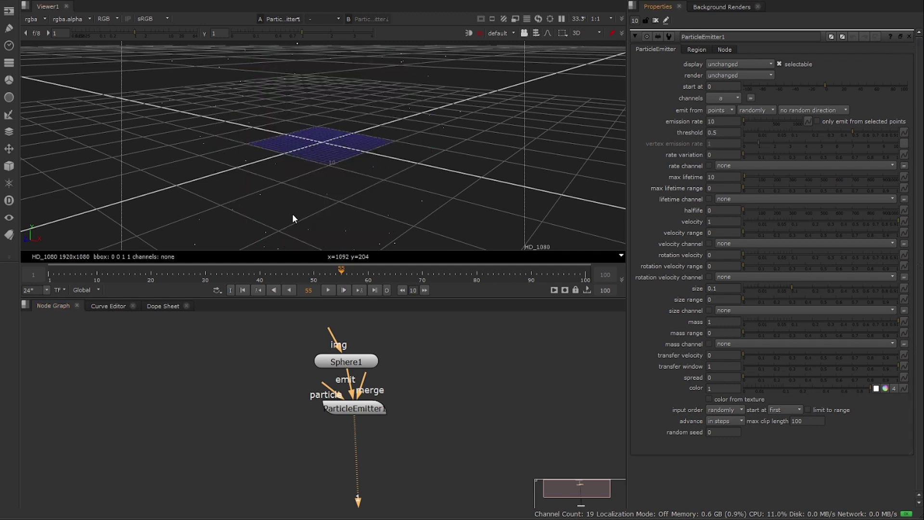
Step: Set the particle emitter's emission rate to 350 and play the simulation from the first frame
left_click(330, 289)
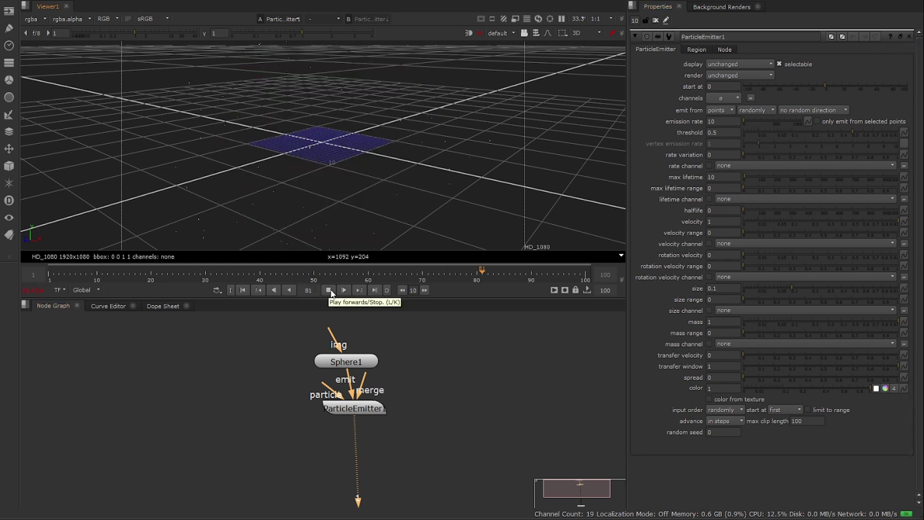
left_click(328, 291)
double_click(727, 123)
type("350")
key("Return")
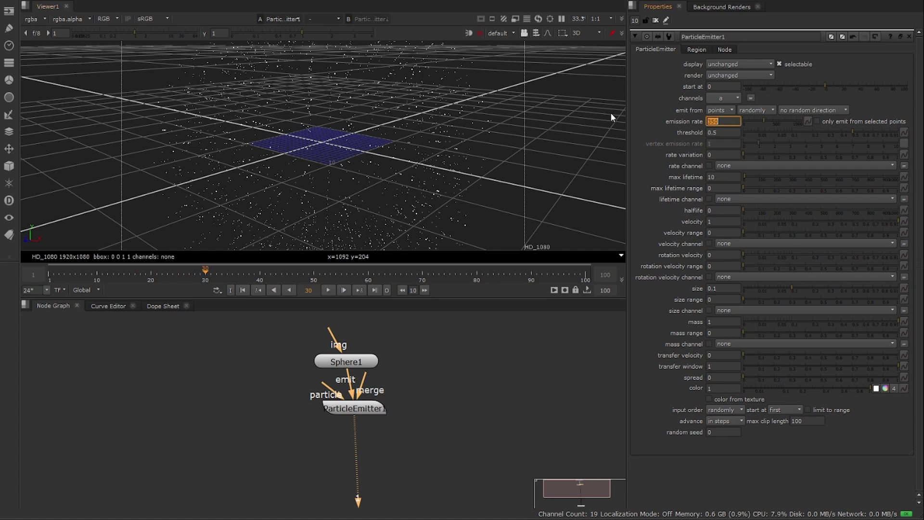
left_click(243, 290)
left_click(328, 289)
left_click_drag(339, 132, 384, 127, "ctrl")
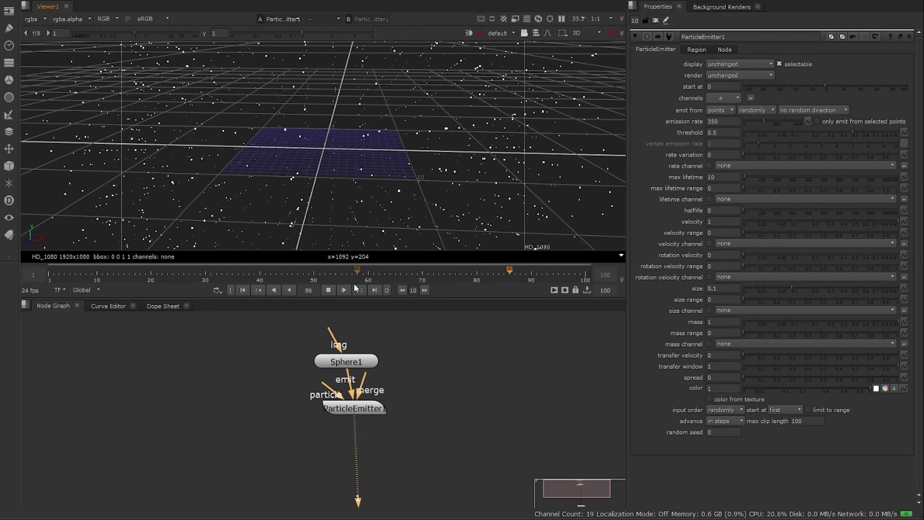
left_click(328, 290)
Step: Make the particle emitter emit from faces and replay the simulation from the first frame
left_click(721, 111)
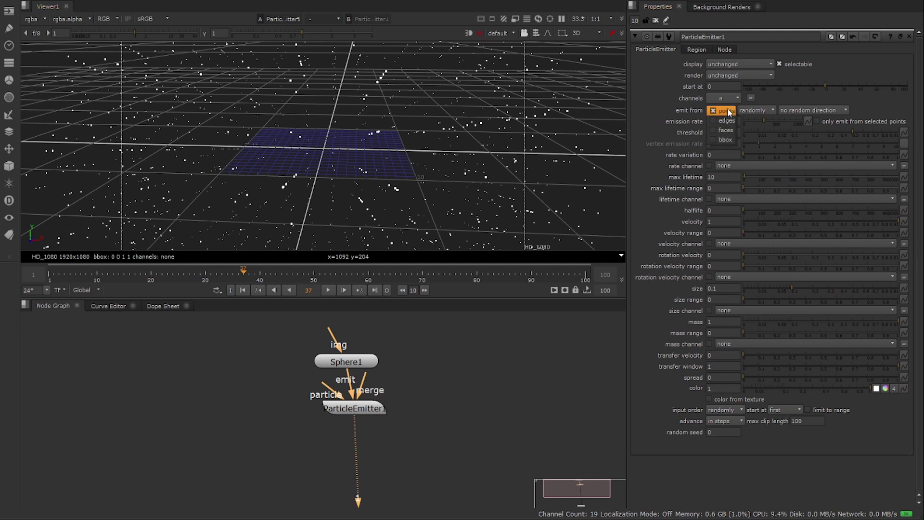
left_click(727, 130)
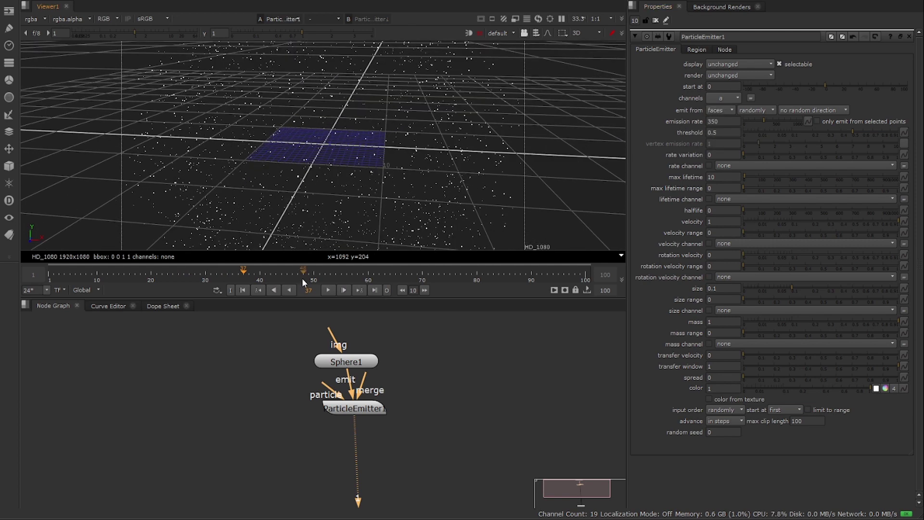
left_click(243, 290)
left_click(328, 290)
left_click(328, 290)
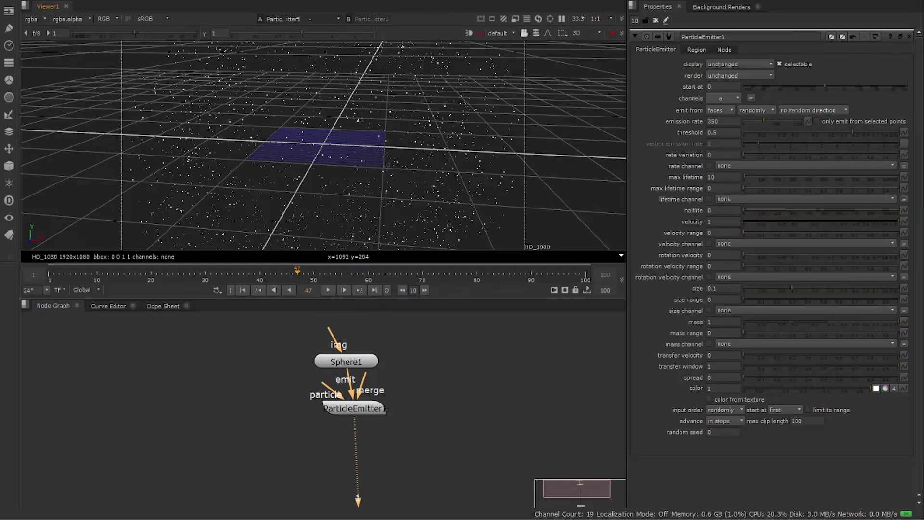
Step: Set the emitter's max lifetime to 50 and max lifetime range to 5, and replay the particles from the first frame
left_click(728, 177)
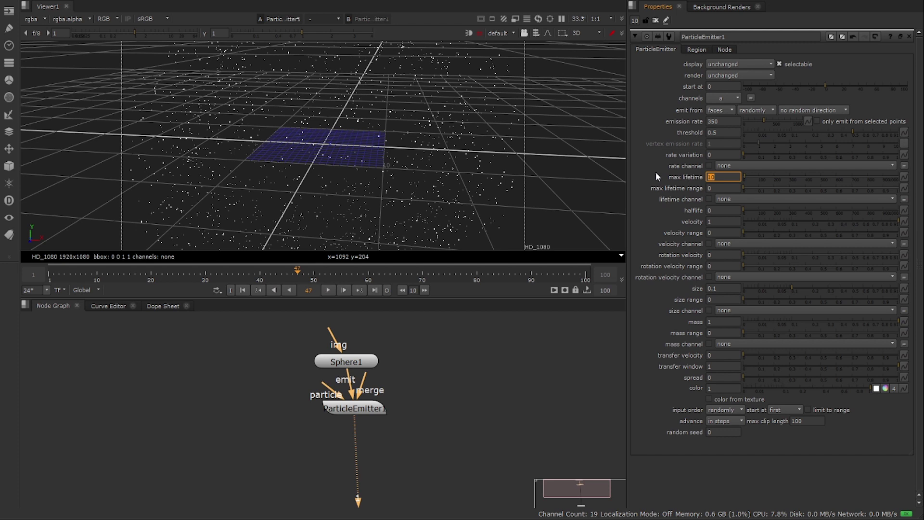
type("50")
key("Return")
left_click(726, 187)
type("5")
left_click(243, 291)
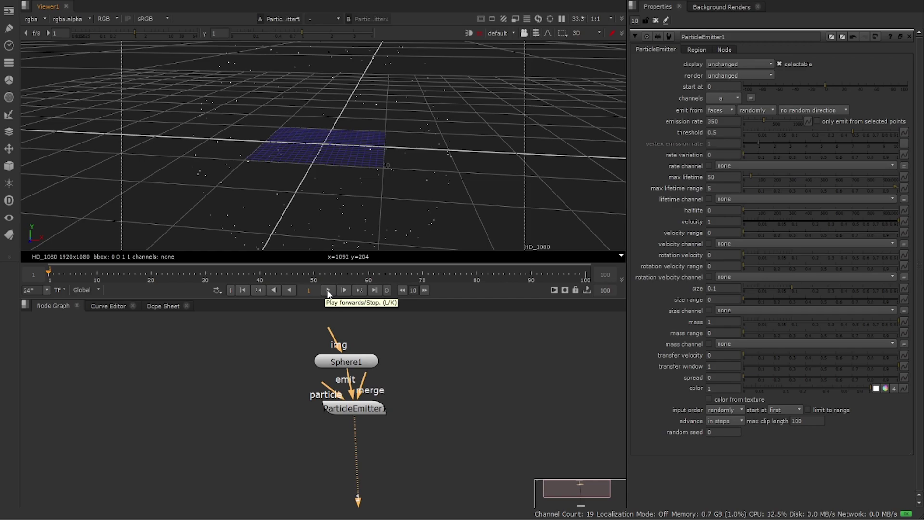
left_click(327, 290)
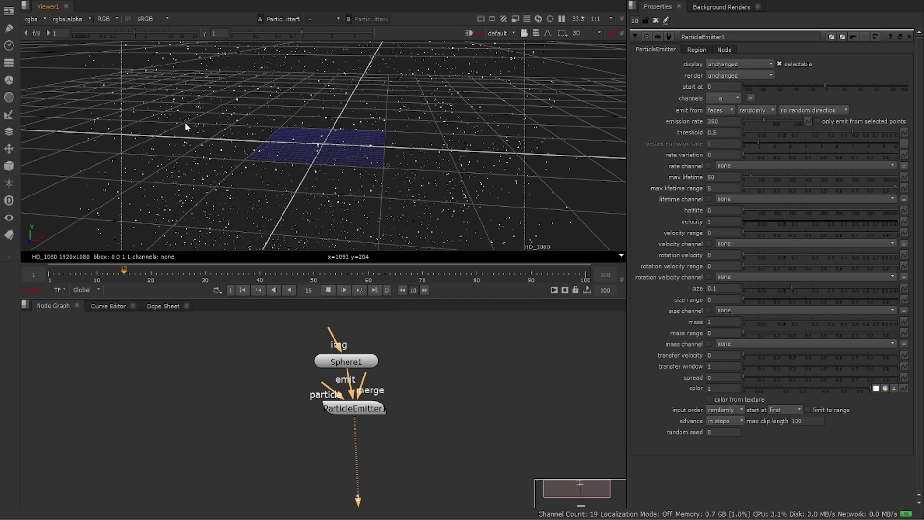
mouse_move(355, 103)
right_mouse_down("alt")
mouse_move(362, 127)
mouse_move(361, 97)
right_mouse_up("alt")
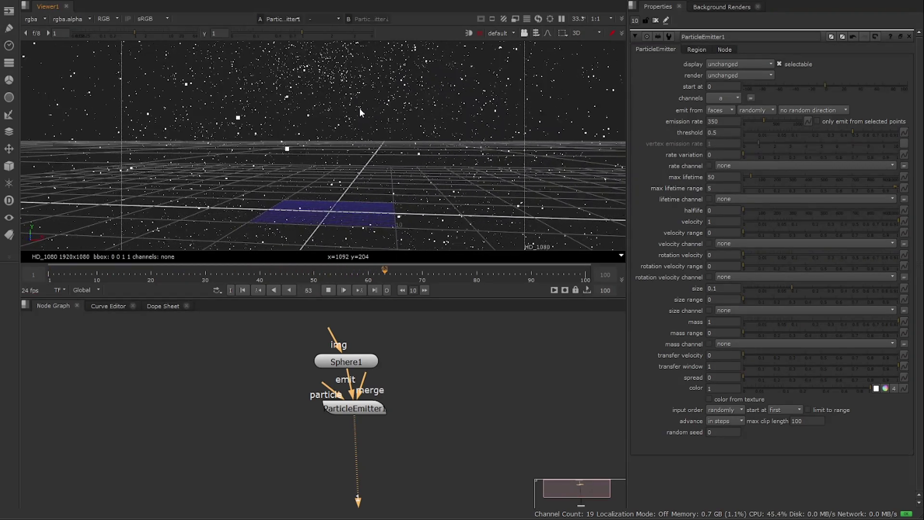
left_click(328, 290)
Step: Extend the project's frame range to end at frame 200 and bring the particle emitter's properties back up
left_click(535, 388)
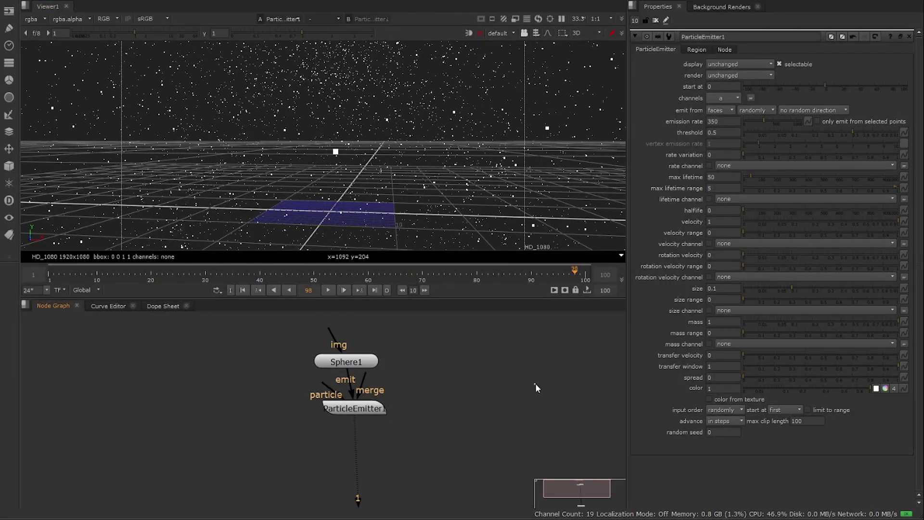
key("s")
left_click(754, 321)
type("200")
key("Return")
double_click(372, 402)
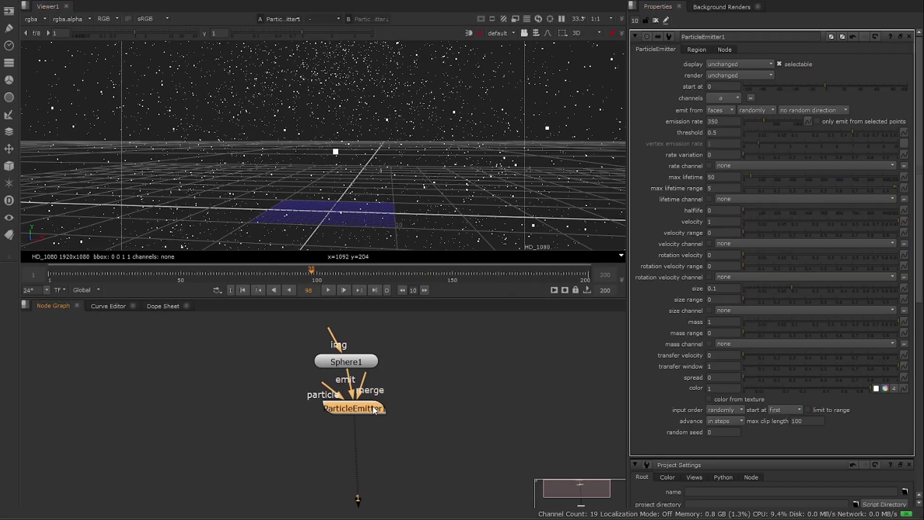
Step: Play the particle simulation over the extended frame range and check how the particles spread from the sphere
mouse_move(374, 157)
left_mouse_down("ctrl")
mouse_move(368, 166)
mouse_move(368, 157)
left_mouse_up("ctrl")
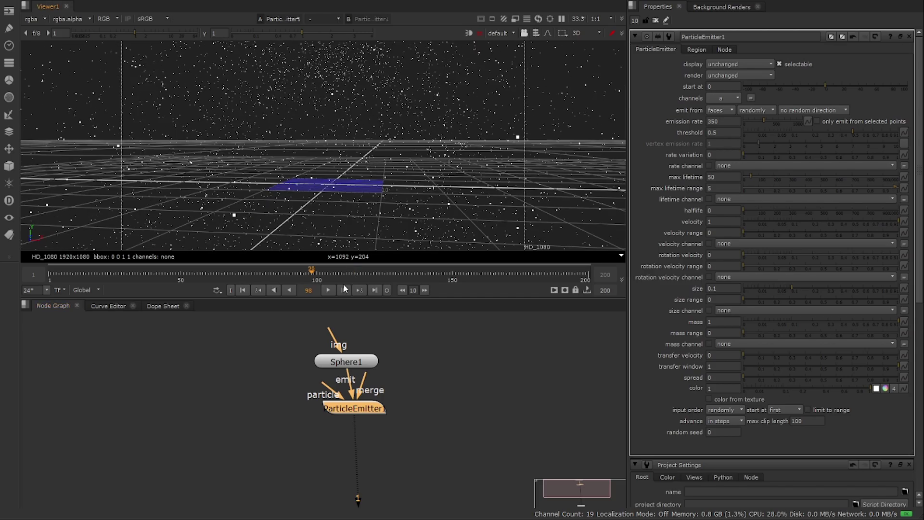
left_click(328, 290)
left_click_drag(357, 199, 256, 189, "ctrl")
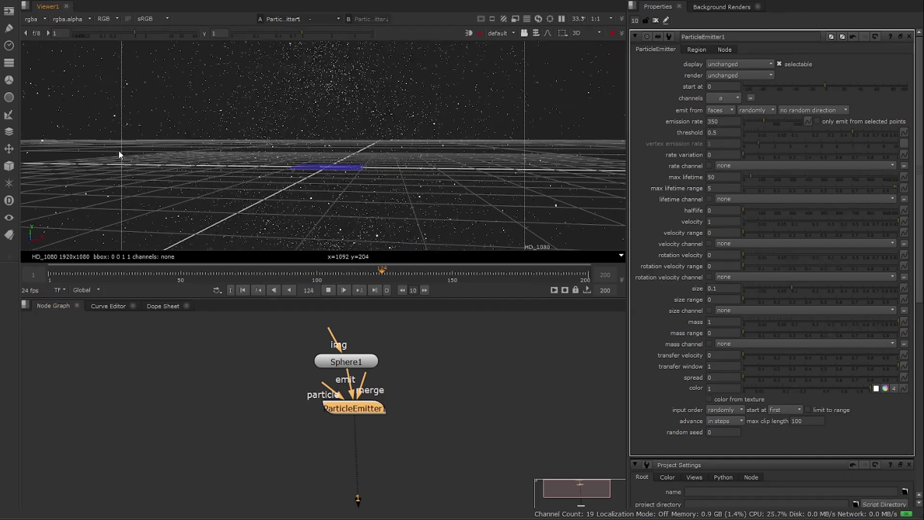
left_click_drag(328, 178, 363, 244, "ctrl")
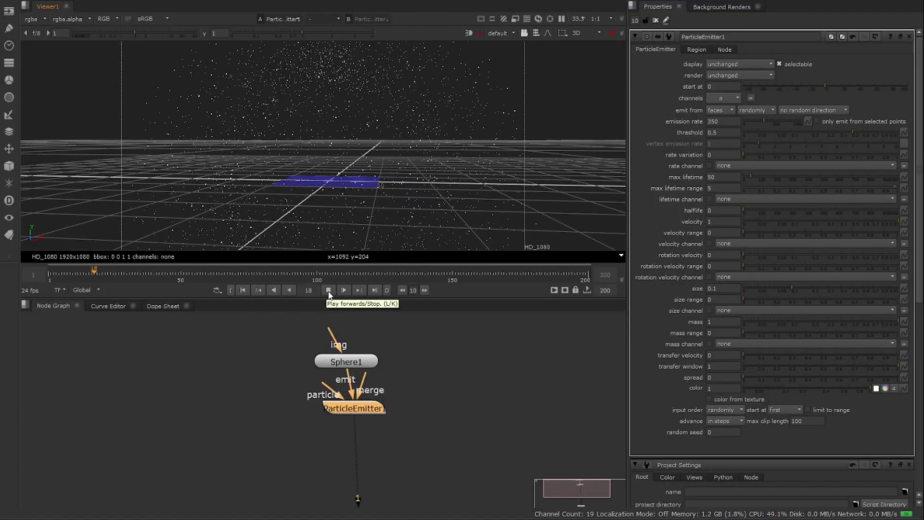
left_click(328, 291)
Step: Set the emitter's velocity to 0, replay from the first frame, and align the emitter node under the sphere
left_click(722, 224)
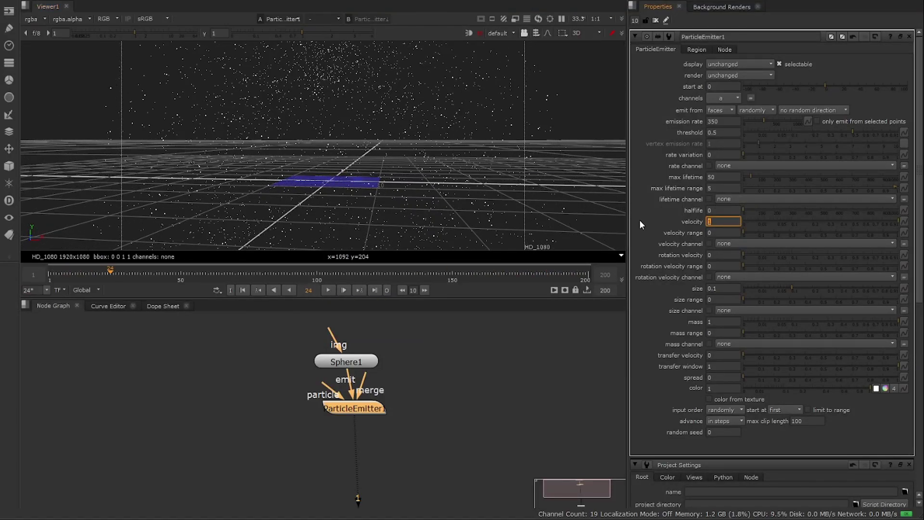
type("0")
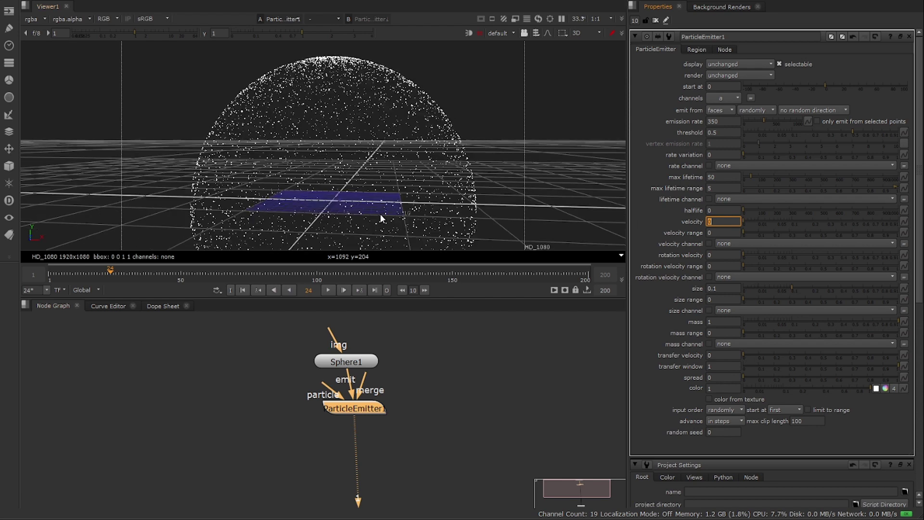
left_click(243, 290)
left_click(327, 286)
middle_click_drag(355, 179, 366, 146)
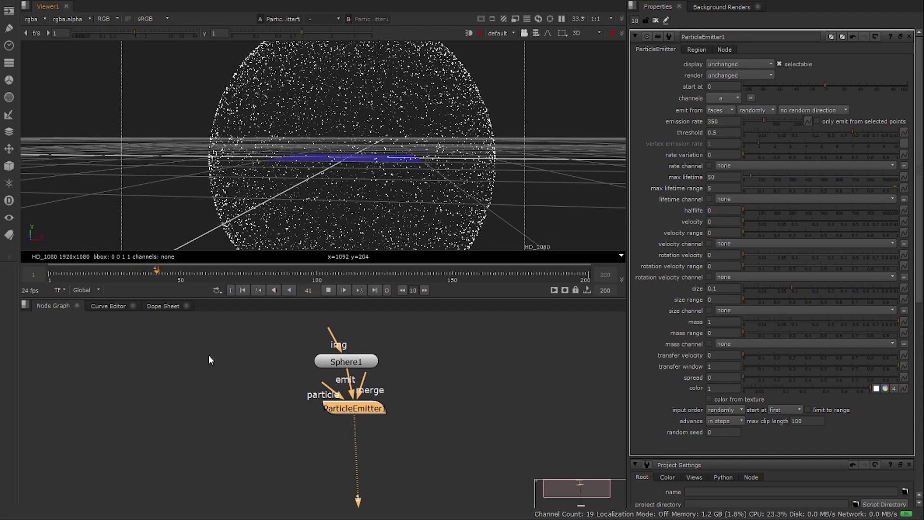
left_click_drag(367, 412, 359, 406)
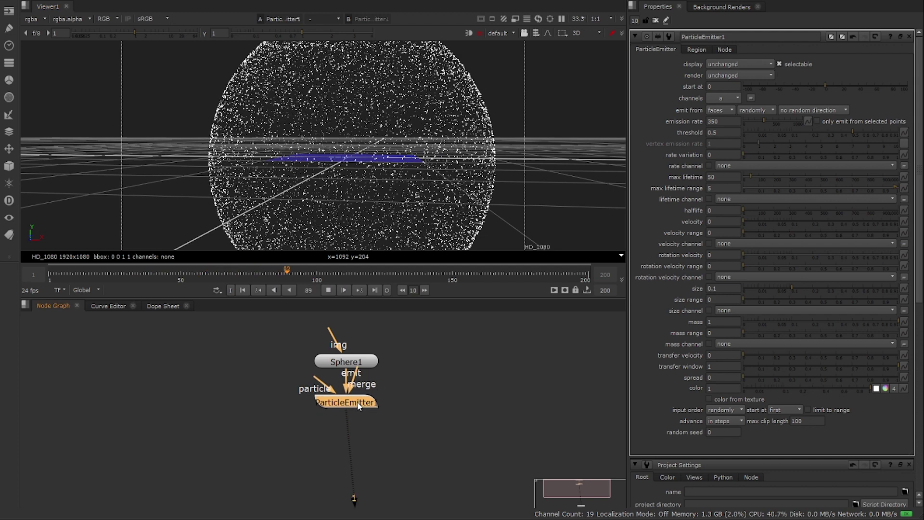
left_click(328, 290)
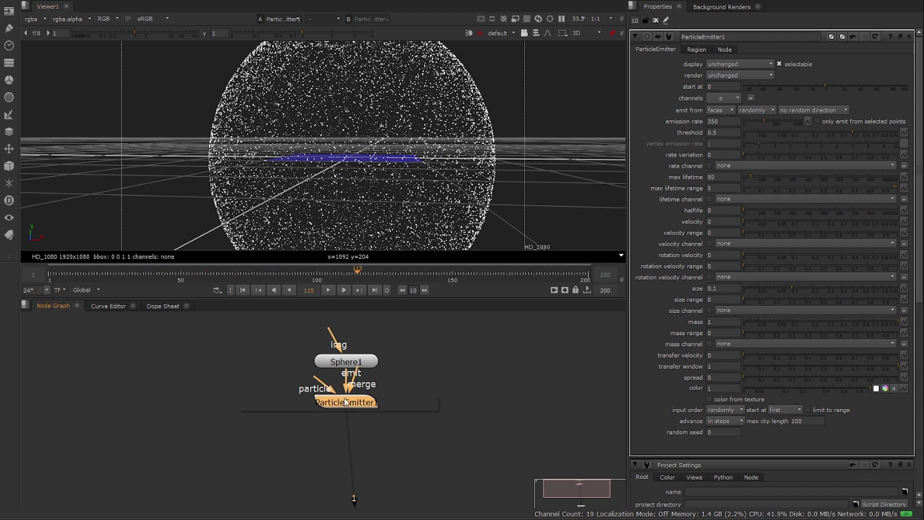
Step: Add a ParticleDirectionalForce node after the particle emitter
key("Tab")
type("pdf")
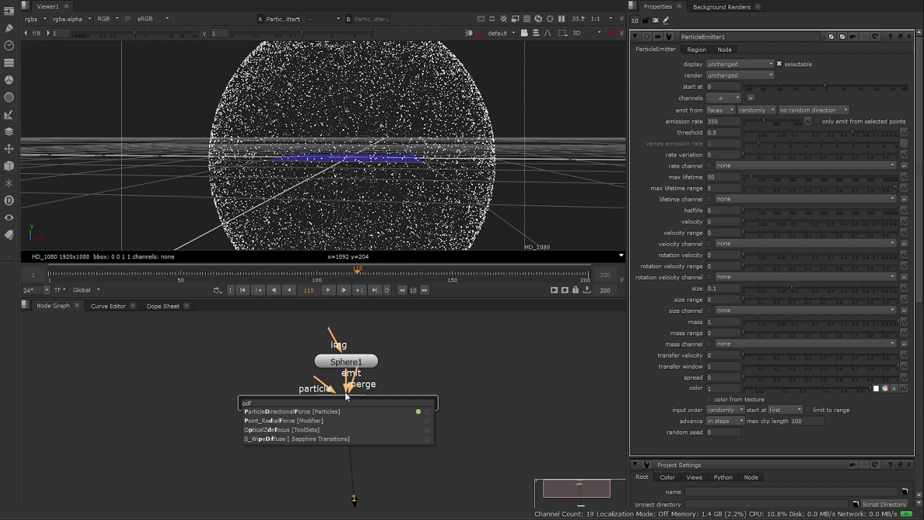
left_click(313, 411)
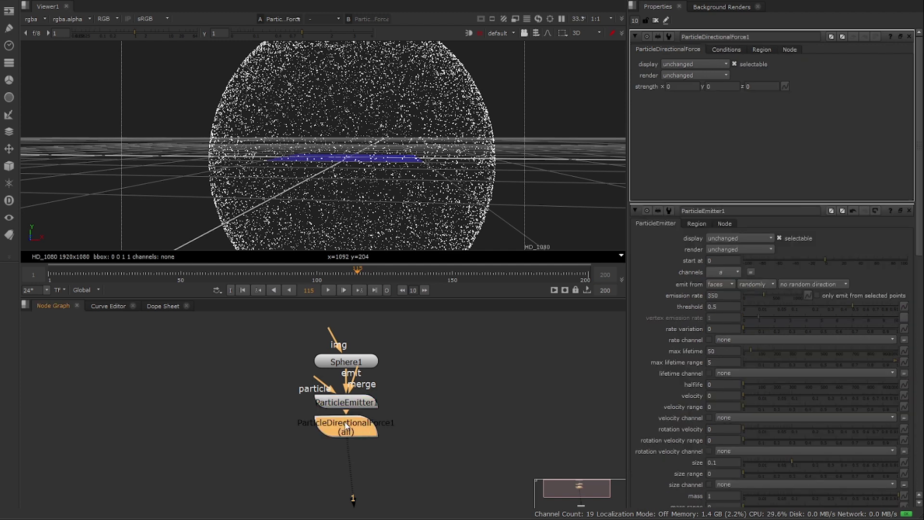
Step: Set the directional force's y strength to 1 and replay the simulation from the first frame
left_click(352, 432)
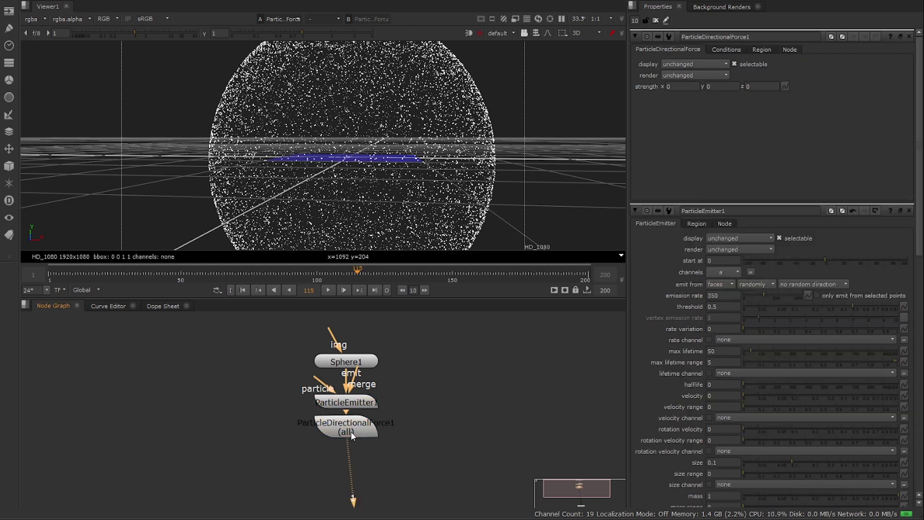
left_click(725, 88)
type("1")
key("Return")
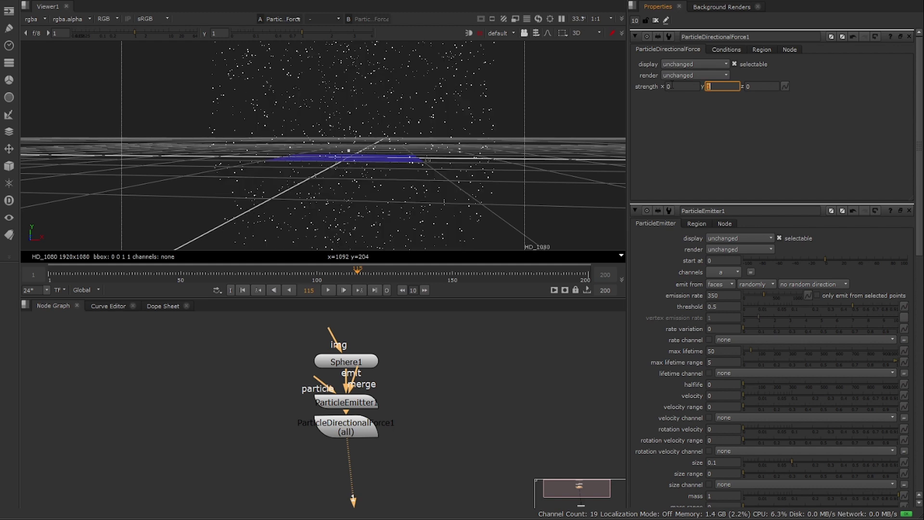
scroll(323, 130, "down", 2)
left_click(244, 290)
left_click(330, 290)
left_click_drag(326, 163, 316, 190, "alt")
right_click_drag(316, 190, 323, 121, "alt")
left_click_drag(354, 136, 361, 165, "ctrl")
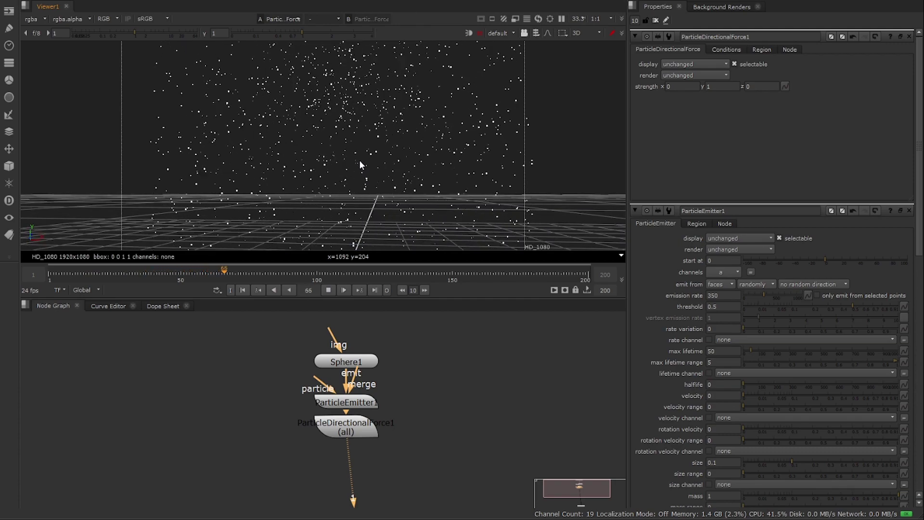
left_click(329, 290)
Step: Reduce the directional force's y strength to 0.1 and replay from the first frame
double_click(725, 87)
type(".1")
key("Return")
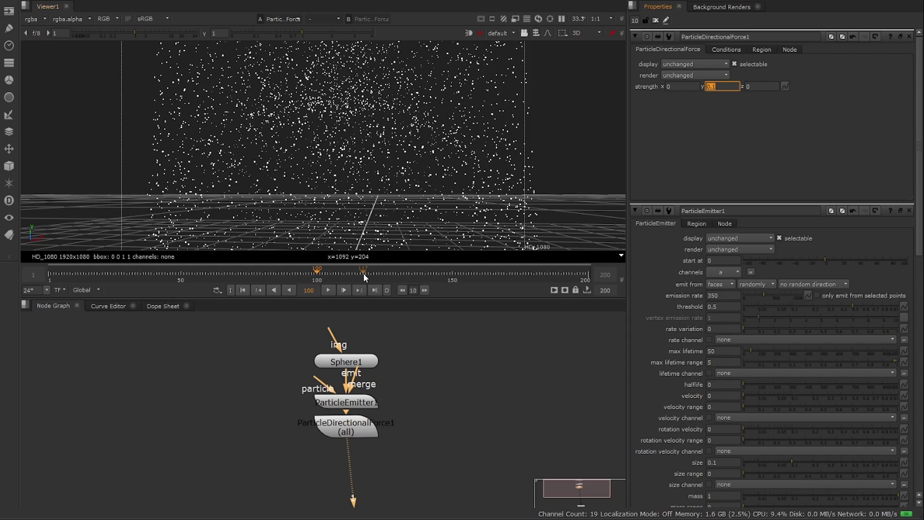
left_click(242, 289)
left_click(329, 289)
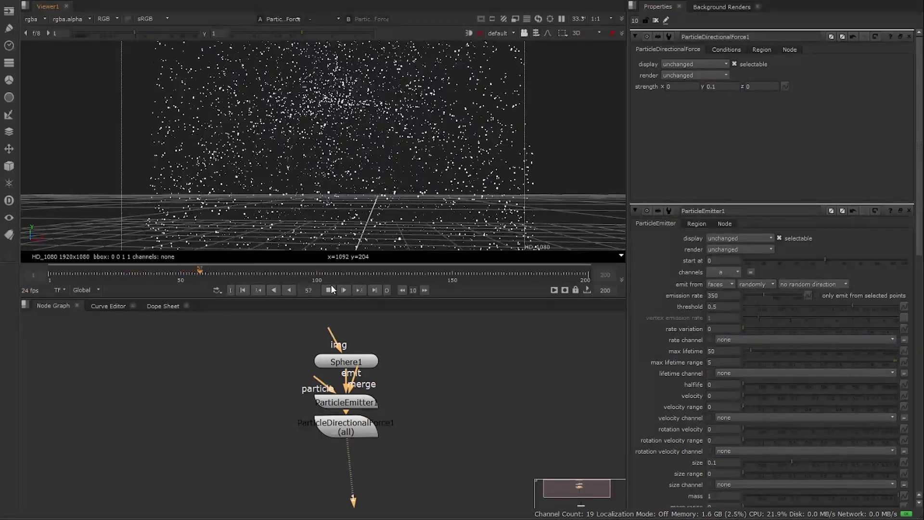
left_click(329, 290)
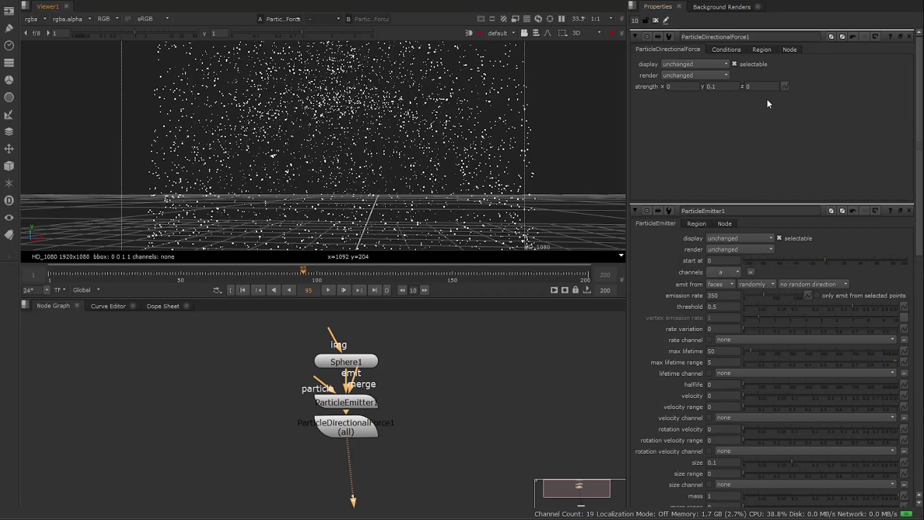
Step: Set the directional force's y strength to 0.05 and replay the particles from the first frame
double_click(714, 86)
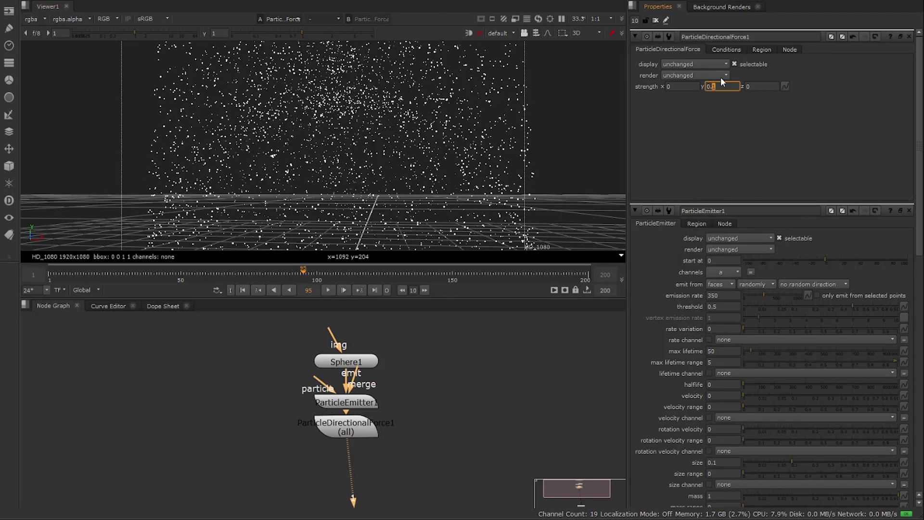
type("0.05")
key("Return")
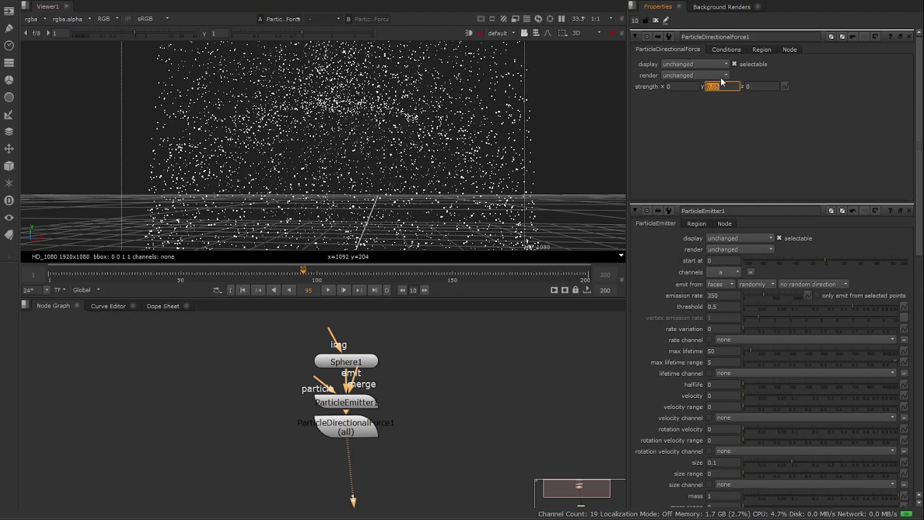
left_click(243, 290)
left_click(328, 290)
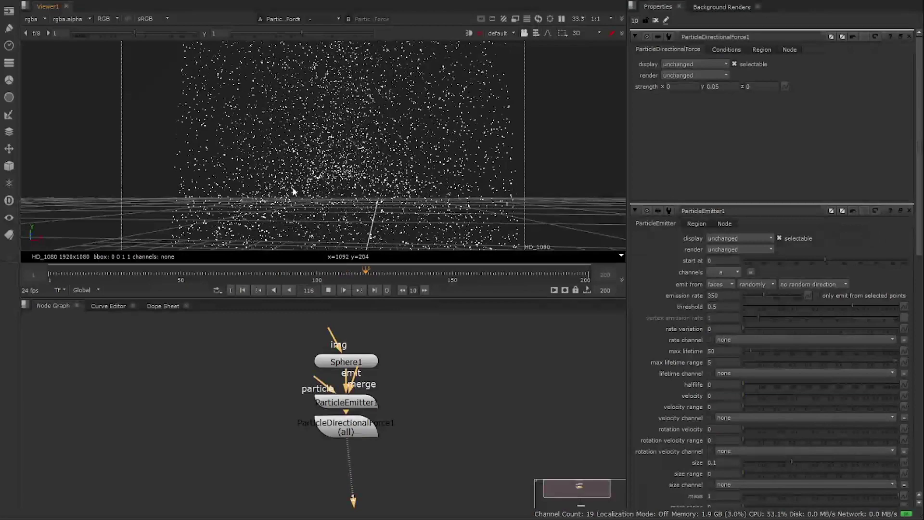
left_click(329, 290)
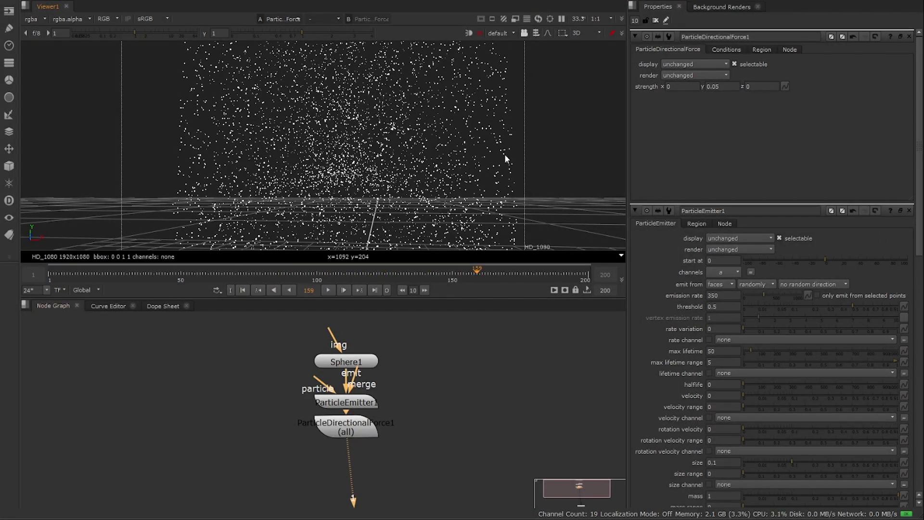
Step: Add a ParticleTurbulence node after the directional force node
middle_click_drag(286, 439, 307, 374)
scroll(307, 375, "up", 1)
left_click(370, 366)
key("Tab")
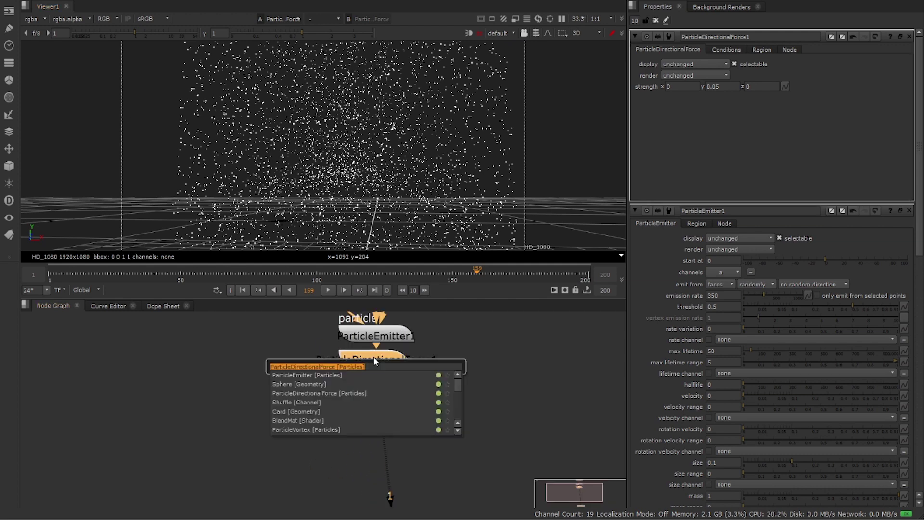
type("TURB")
key("Return")
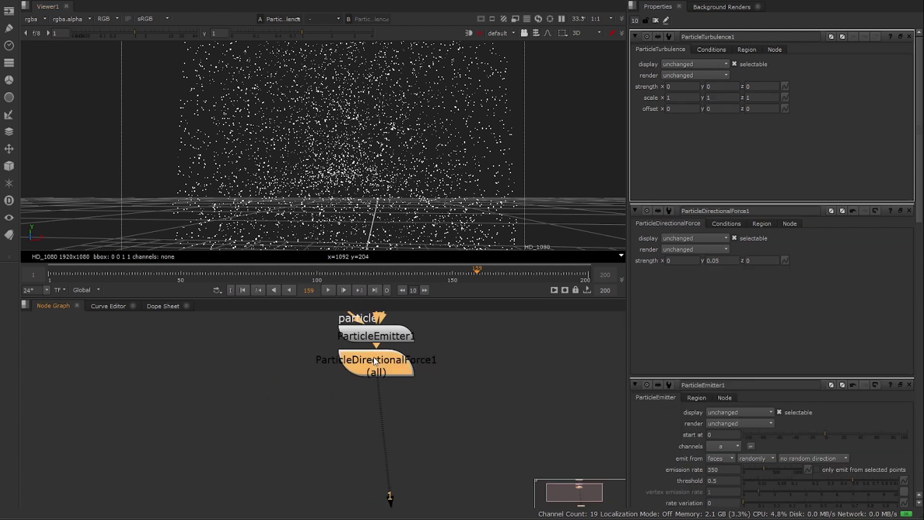
left_click(400, 438)
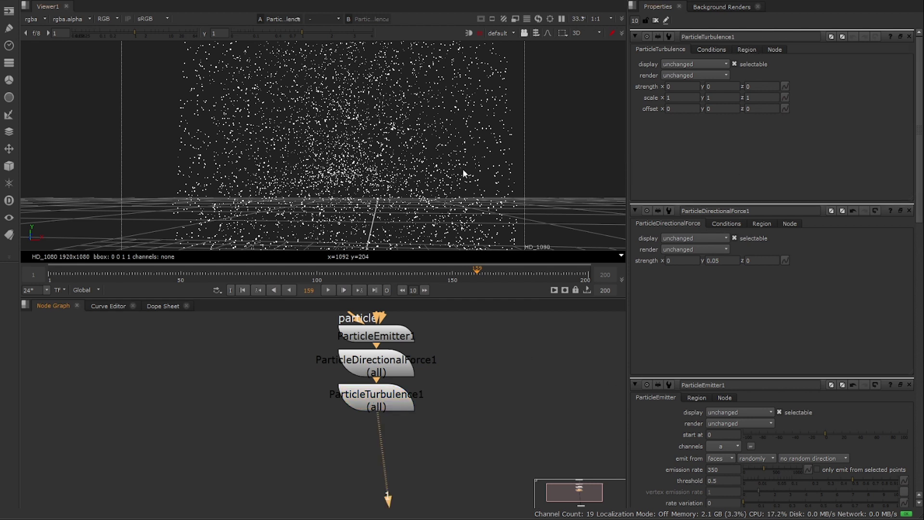
Step: Set the turbulence strength to 1 in x, y and z and replay from the first frame
left_click(690, 86)
type("1")
key("Tab")
type("1")
key("Tab")
type("1")
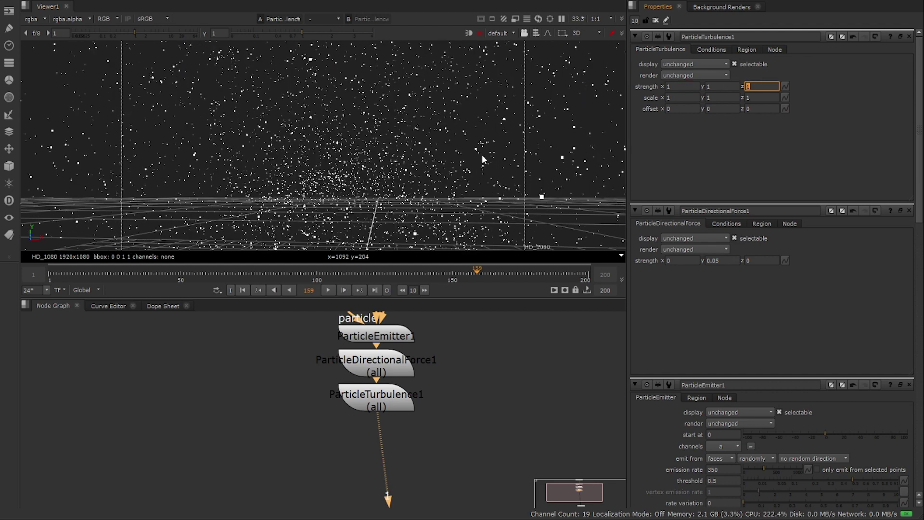
scroll(310, 230, "down", 3)
left_click(243, 290)
left_click(328, 290)
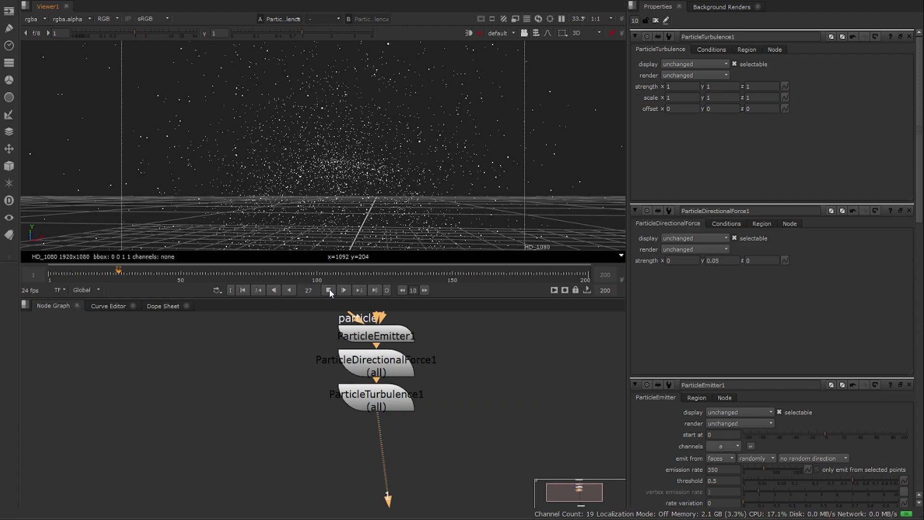
left_click(330, 289)
Step: Reduce the turbulence strength to 0.05 in x, y and z and replay the simulation from the first frame
left_click(377, 373)
double_click(378, 374)
double_click(404, 401)
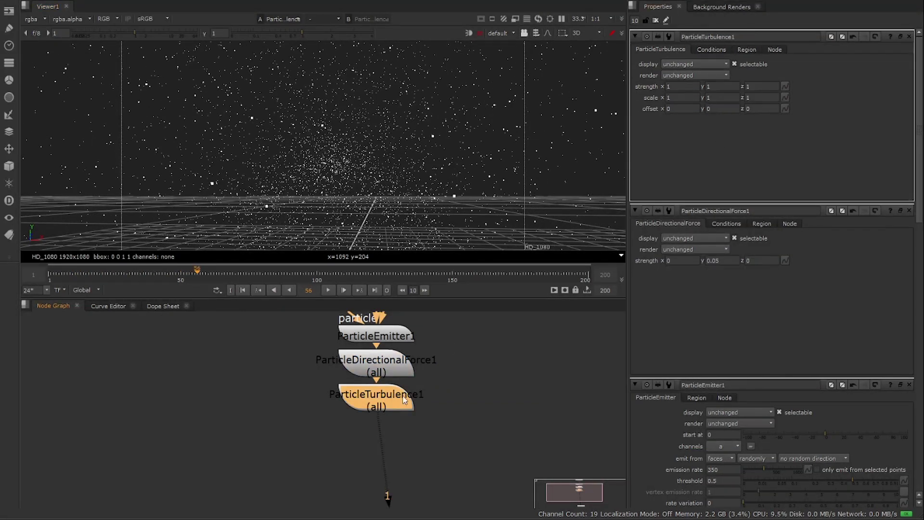
left_click(684, 86)
type(".05")
key("Tab")
type(".05")
key("Tab")
type(".05")
key("Return")
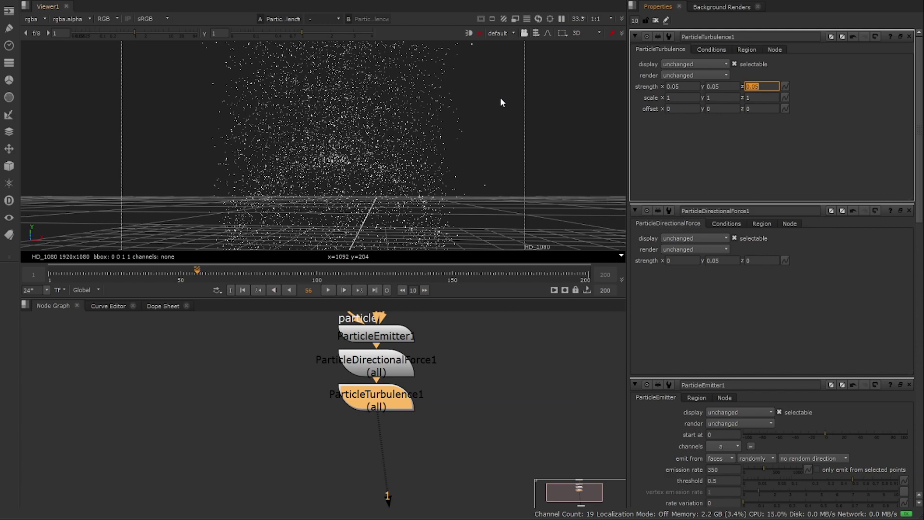
left_click(241, 290)
left_click(327, 290)
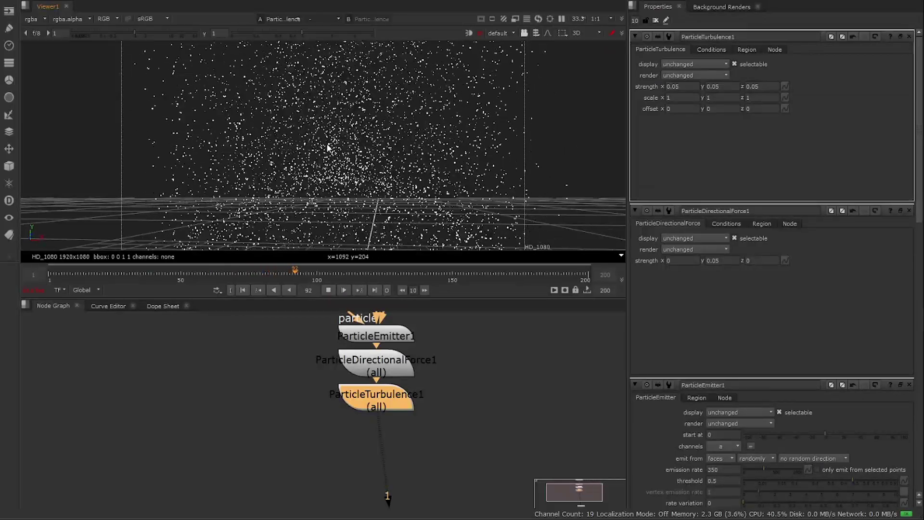
left_click(332, 290)
Step: Lower the turbulence's y strength to 0.03 and replay from the first frame
left_click(717, 87)
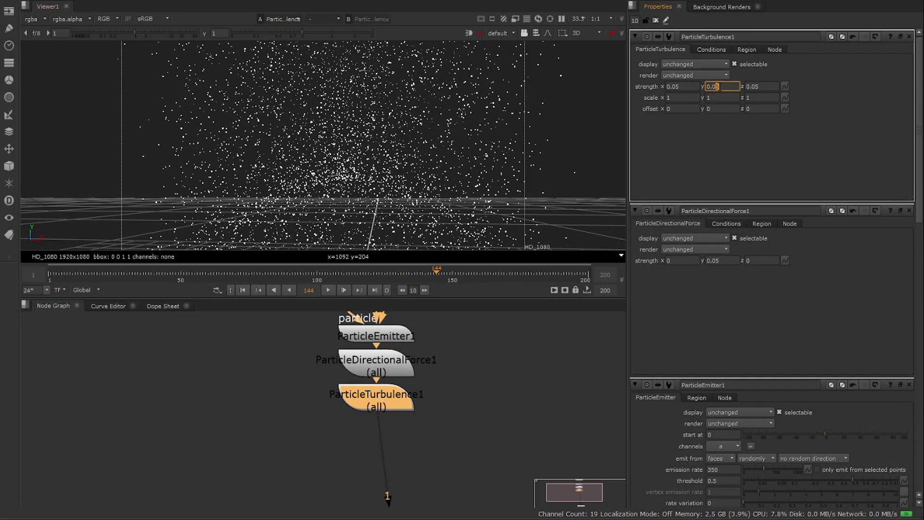
key("Down")
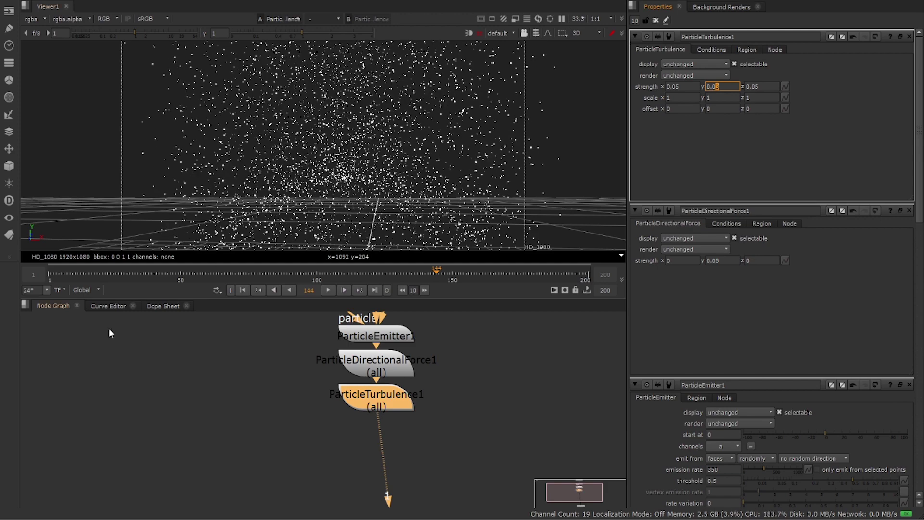
left_click(243, 288)
left_click(330, 290)
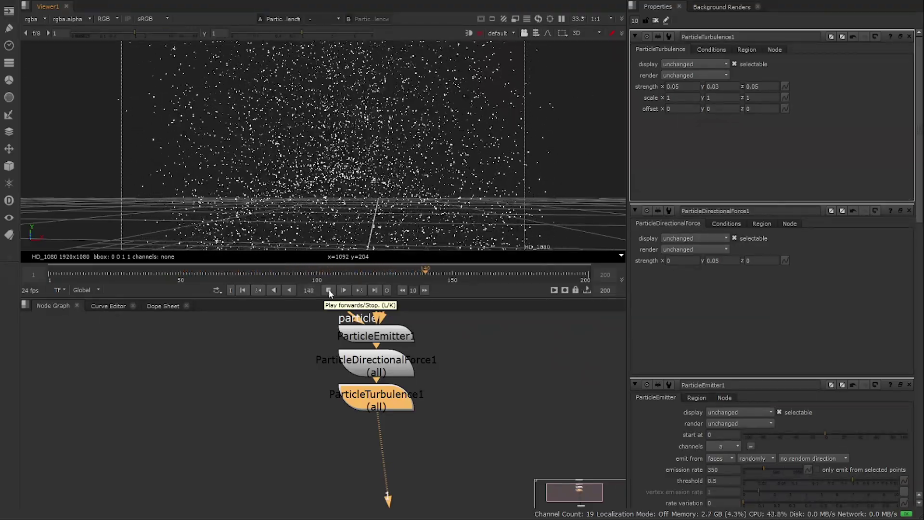
left_click(329, 289)
Step: Examine the shape of the individual particles up close in the 3D view
middle_click_drag(394, 382, 387, 482)
scroll(395, 186, "down", 5)
middle_click_drag(357, 95, 381, 160)
left_click_drag(381, 160, 326, 156, "ctrl")
scroll(328, 154, "up", 6)
middle_click_drag(443, 182, 319, 203)
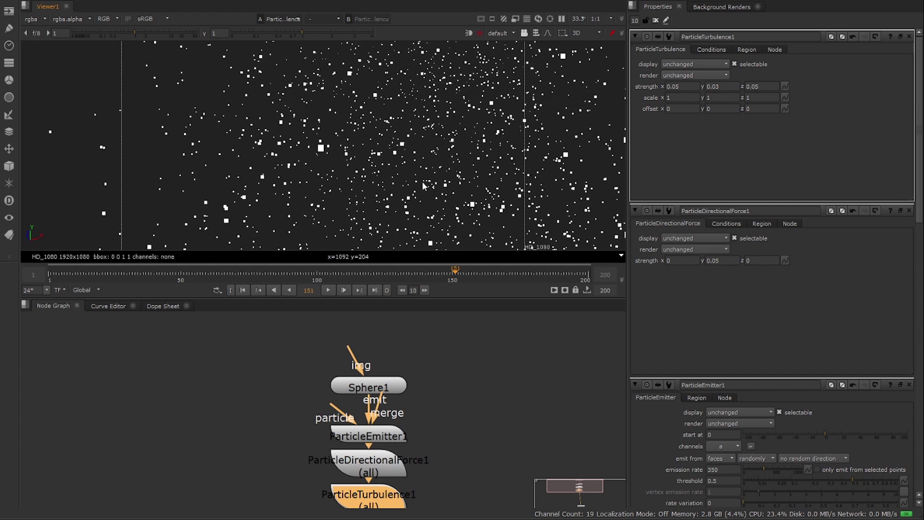
scroll(308, 149, "up", 3)
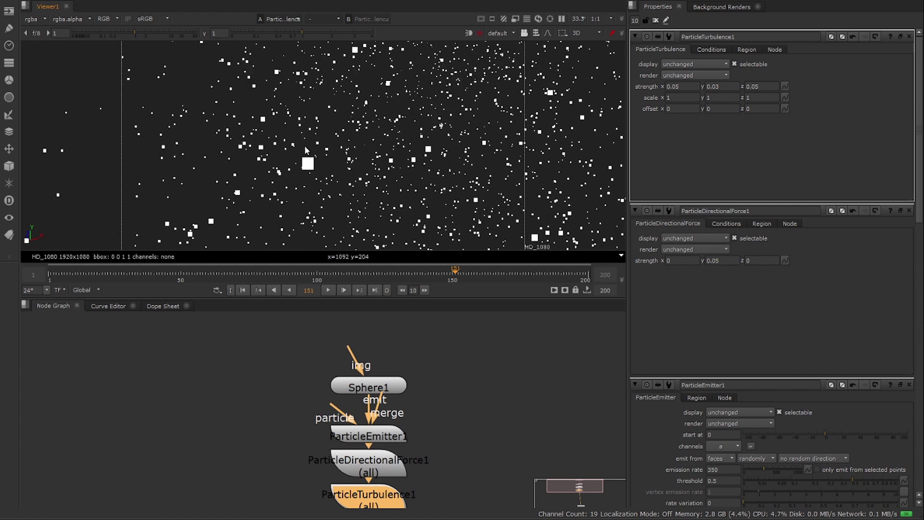
left_click_drag(335, 134, 380, 170, "ctrl")
Step: Import Smoke.002.jpg and Smoke.006.jpg as Read nodes beside the particle setup and view the Smoke.002.jpg image
middle_click_drag(271, 376, 362, 359)
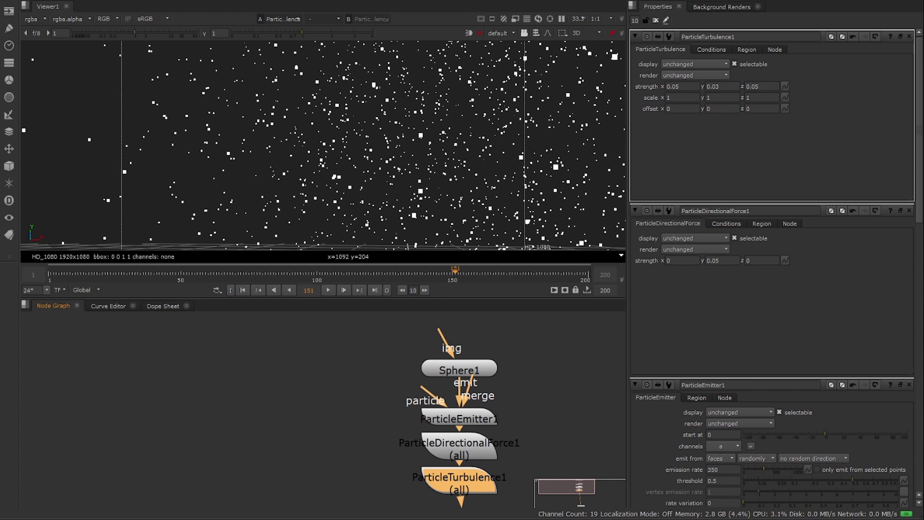
left_click_drag(385, 222, 248, 391)
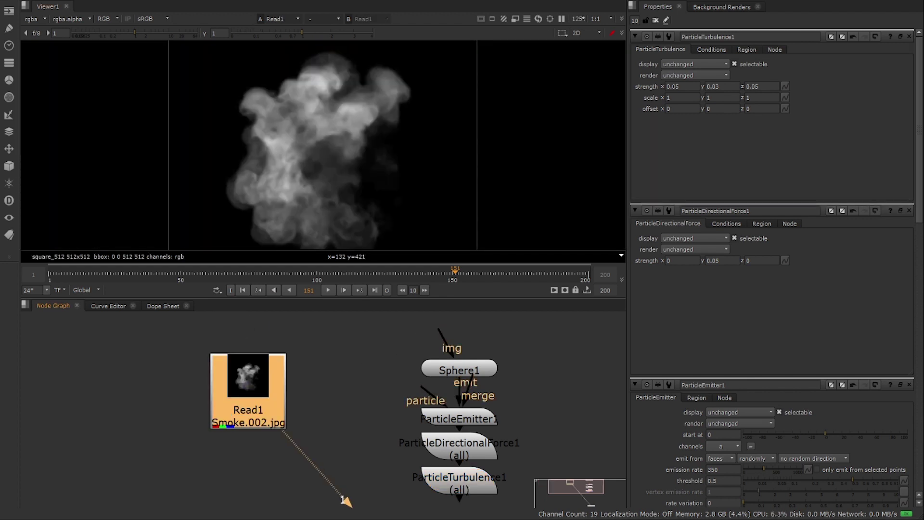
left_click_drag(289, 216, 134, 404)
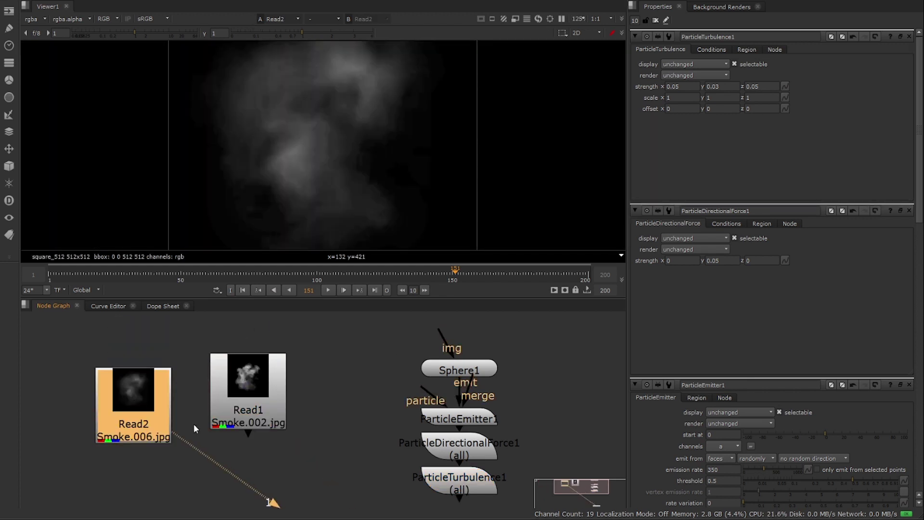
double_click(238, 396)
key("1")
scroll(353, 172, "down", 2)
middle_click_drag(347, 188, 331, 175)
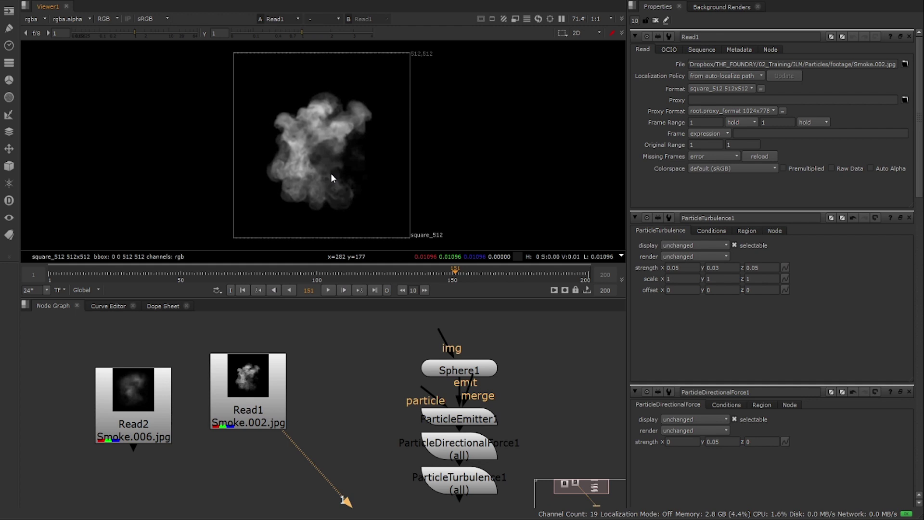
Step: Connect the emitter's particle input to the Smoke.002.jpg Read node and view the turbulence node's output
left_click_drag(421, 387, 272, 389)
middle_click_drag(472, 474, 427, 375)
scroll(427, 375, "up", 1)
double_click(428, 375)
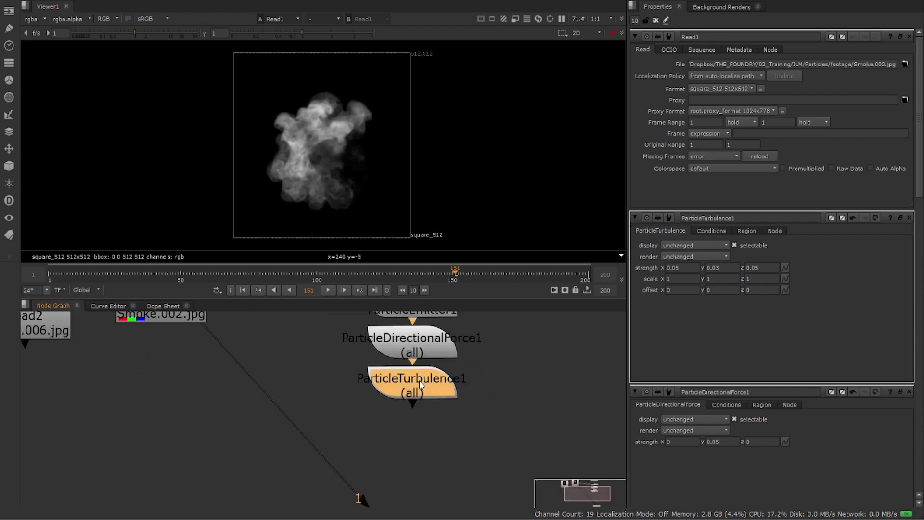
key("1")
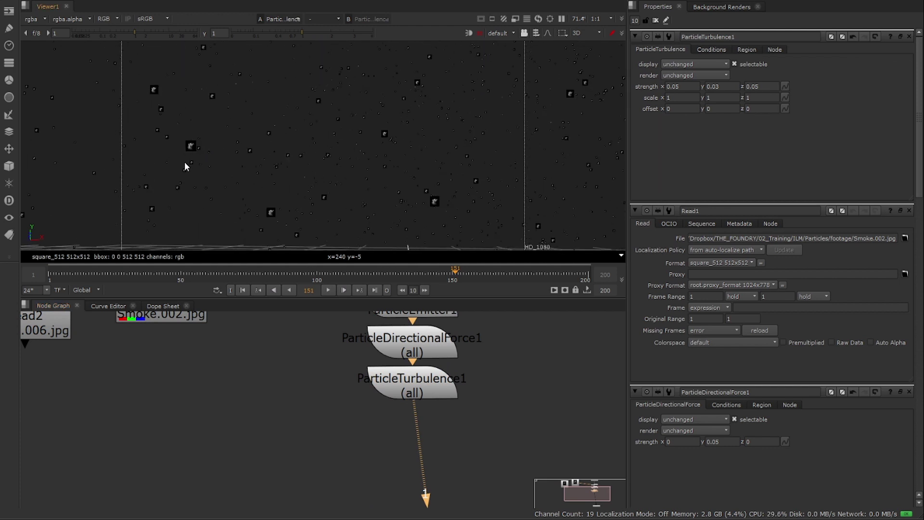
Step: Space out the Read nodes, insert a Shuffle node after Smoke.002.jpg, and route the blue channel into alpha
middle_click_drag(212, 370, 434, 475)
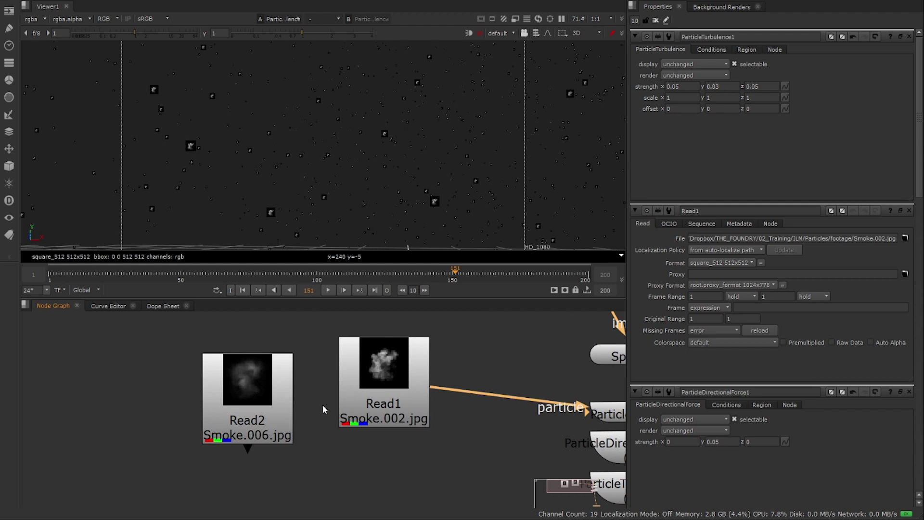
left_click_drag(252, 401, 73, 411)
left_click_drag(378, 393, 280, 367)
key("Tab")
type("shuffle")
key("Return")
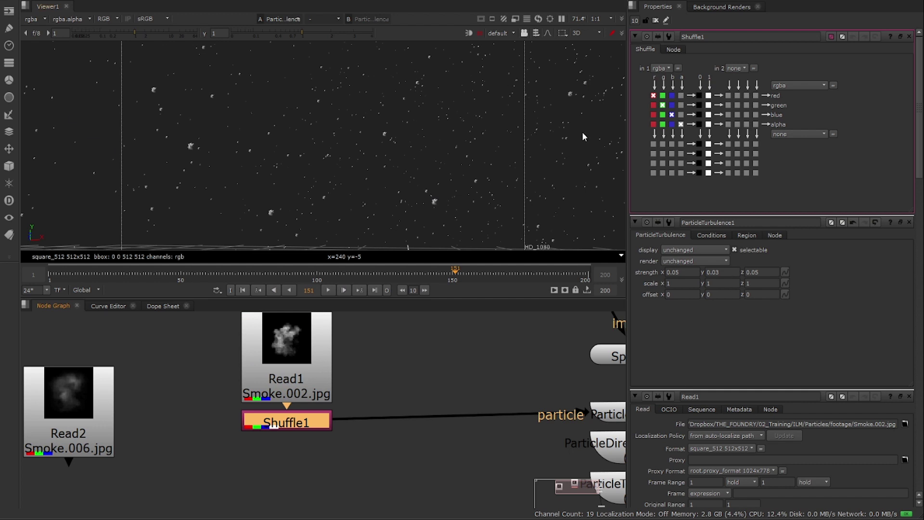
left_click(672, 124)
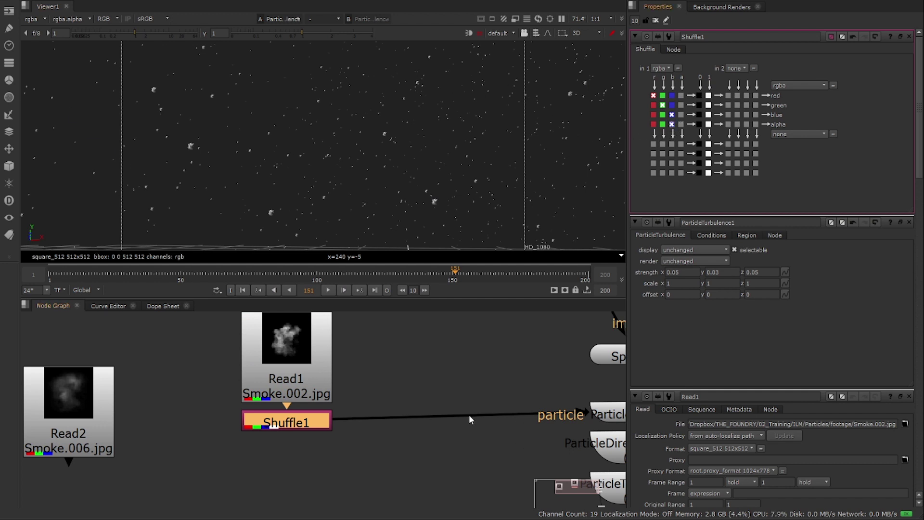
Step: Set the particle emitter's size to 1 and increase it further to 4
middle_click_drag(470, 419, 354, 339)
scroll(354, 339, "up", 1)
double_click(542, 339)
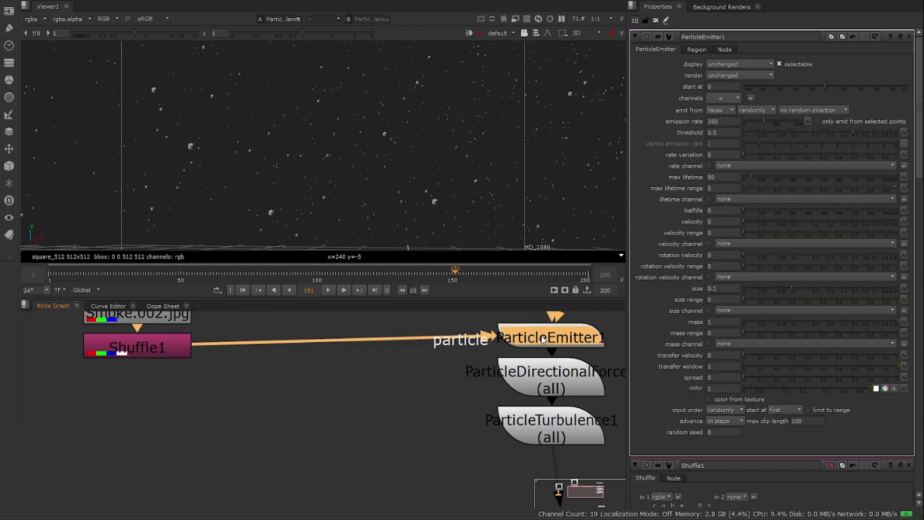
left_click(724, 288)
type("1")
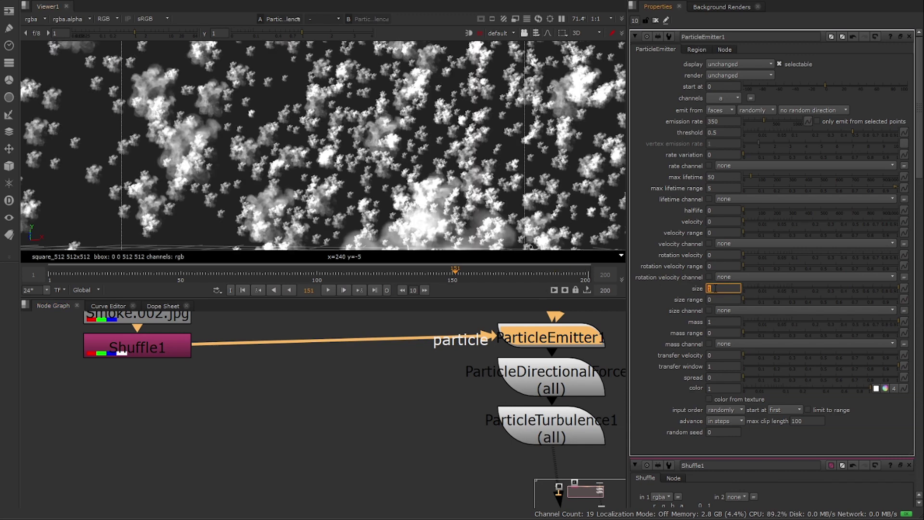
key("Up")
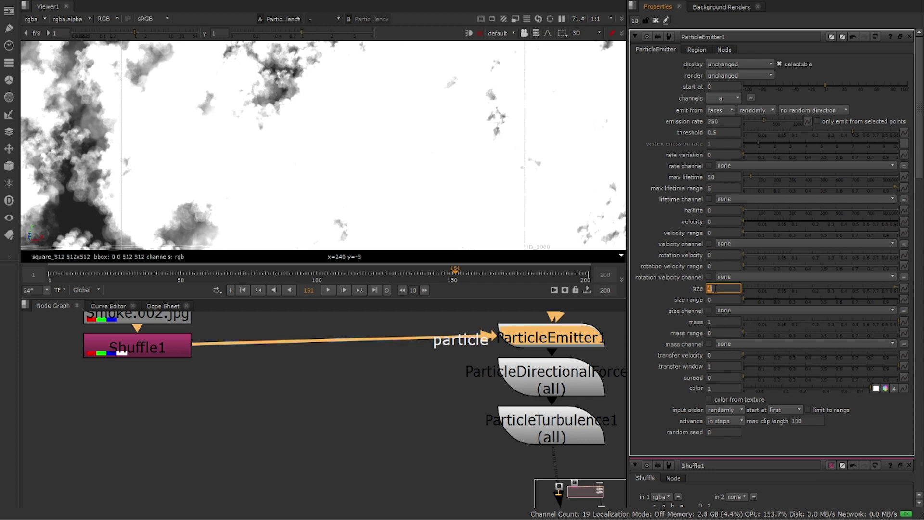
Step: Set the particle emitter's size to 5 and check the particle column from further back
key("Up")
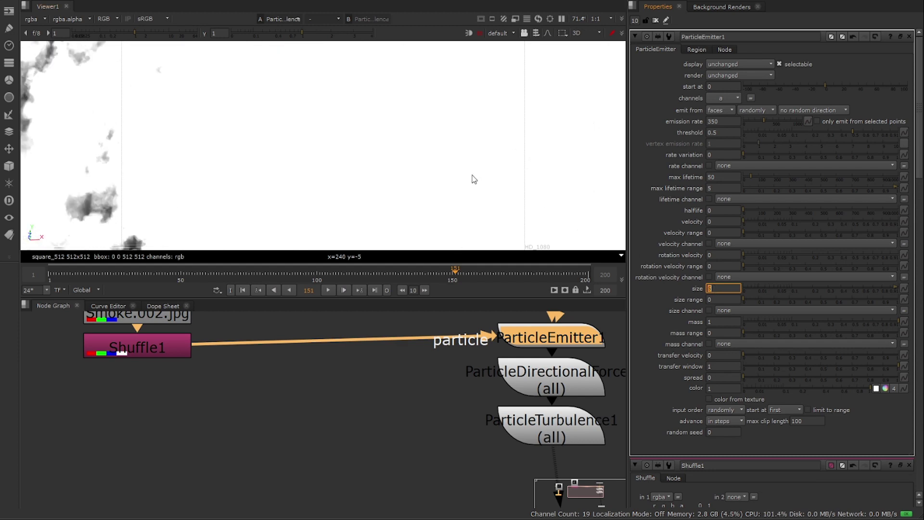
middle_click_drag(422, 99, 407, 174)
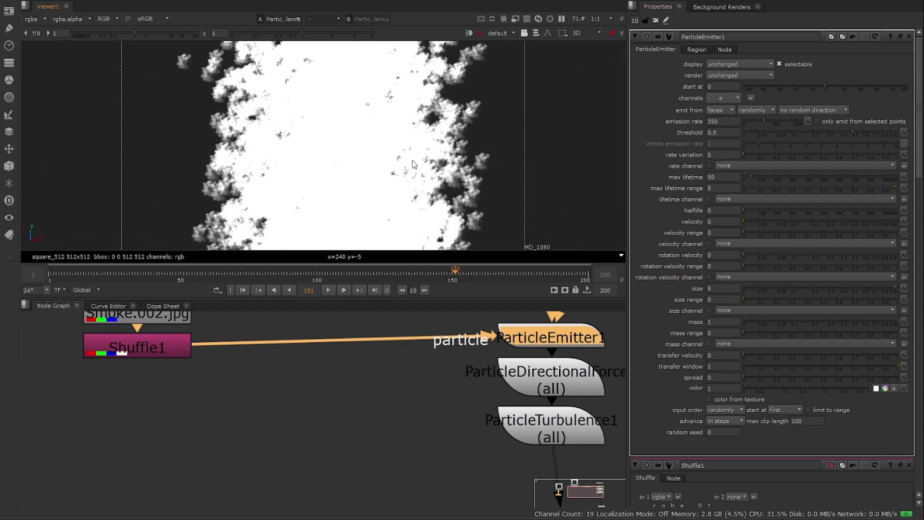
left_click_drag(402, 126, 342, 162, "ctrl")
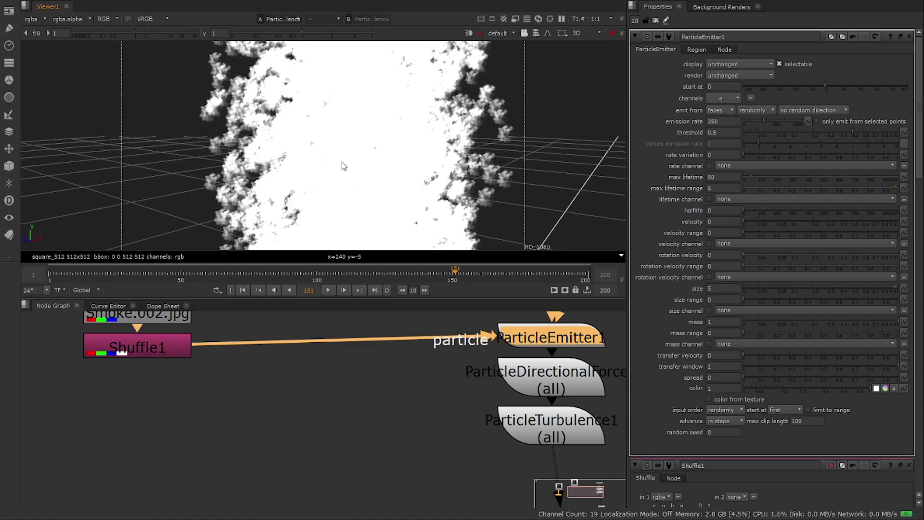
Step: Insert a BlendMat node between the Shuffle node and the particle emitter, with its surface blend set to modulate
middle_click_drag(211, 352, 277, 389)
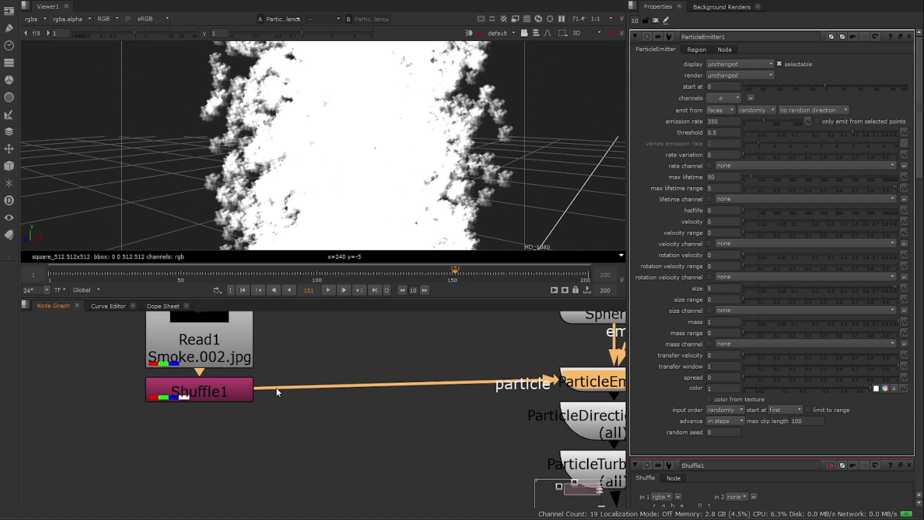
key("Tab")
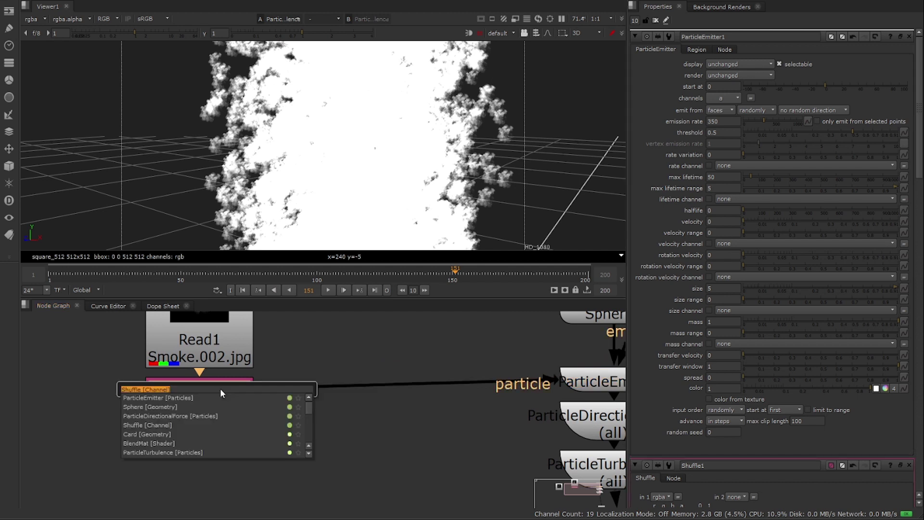
type("bm")
left_click(209, 394)
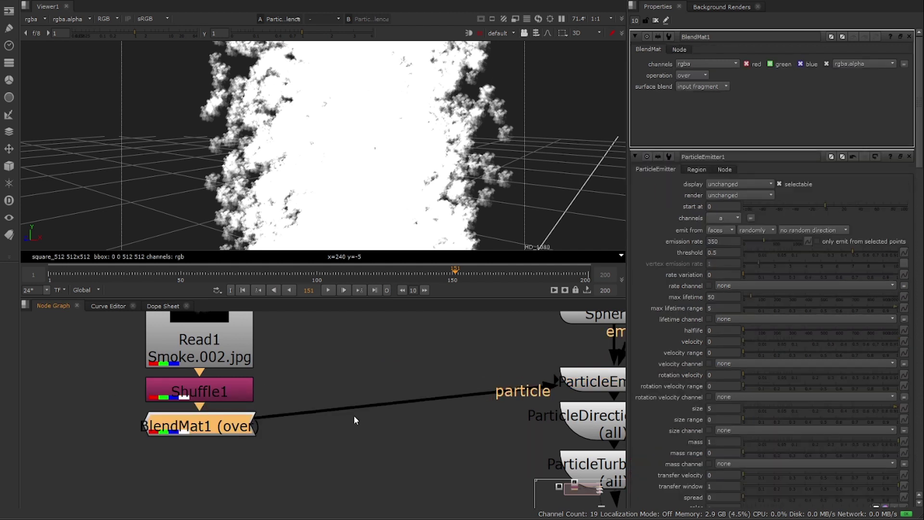
left_click(715, 88)
left_click(712, 102)
left_click_drag(199, 436, 318, 404)
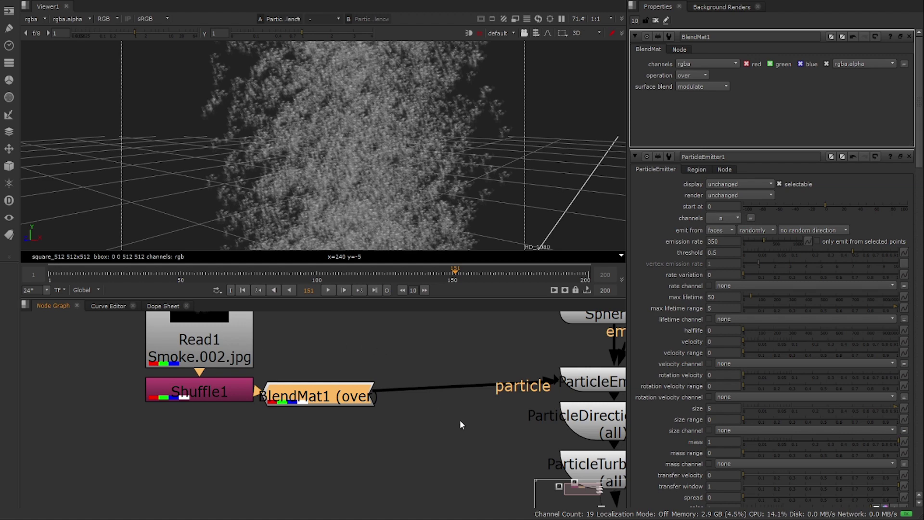
Step: Set the particle emitter's size to 15 and its size range to 10
middle_click_drag(461, 424, 254, 413)
double_click(428, 370)
double_click(730, 291)
key("Return")
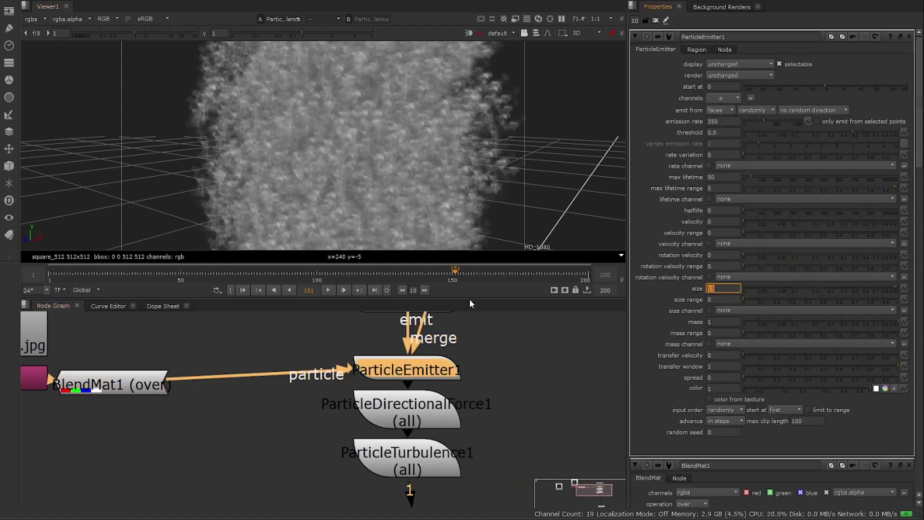
left_click_drag(337, 149, 339, 163, "ctrl")
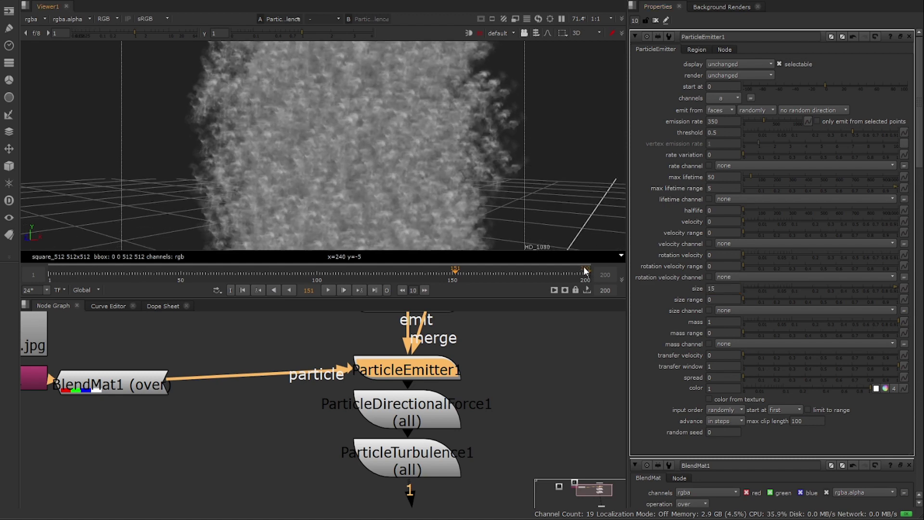
left_click(725, 300)
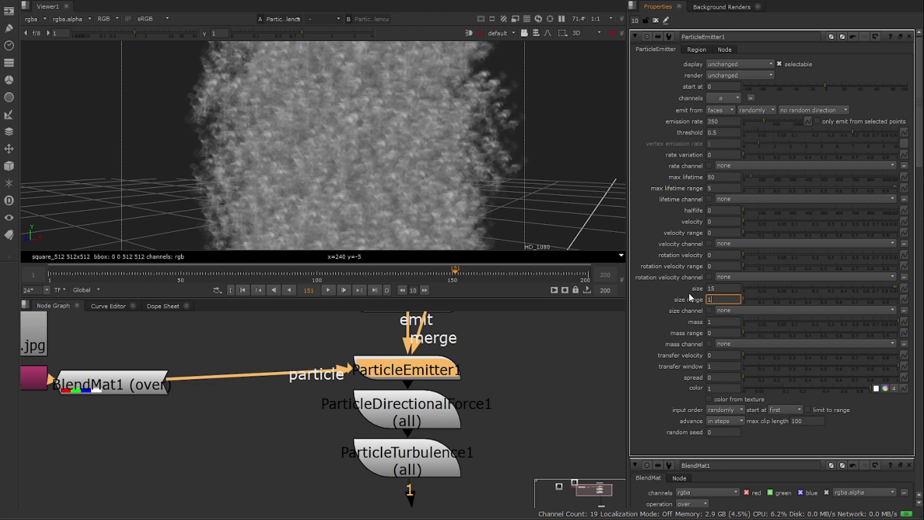
type("10")
key("Return")
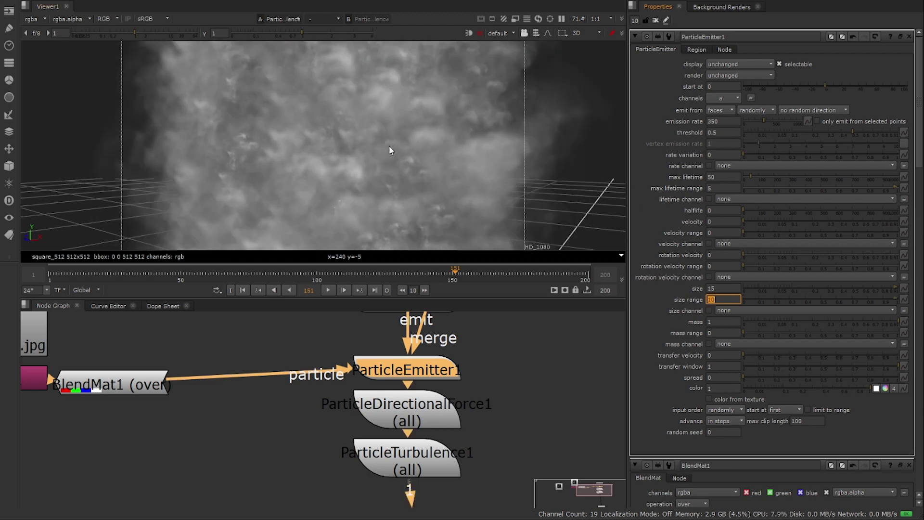
Step: Play the particle simulation from the first frame and examine the smoke column from different angles and distances
left_click(243, 289)
left_click(328, 290)
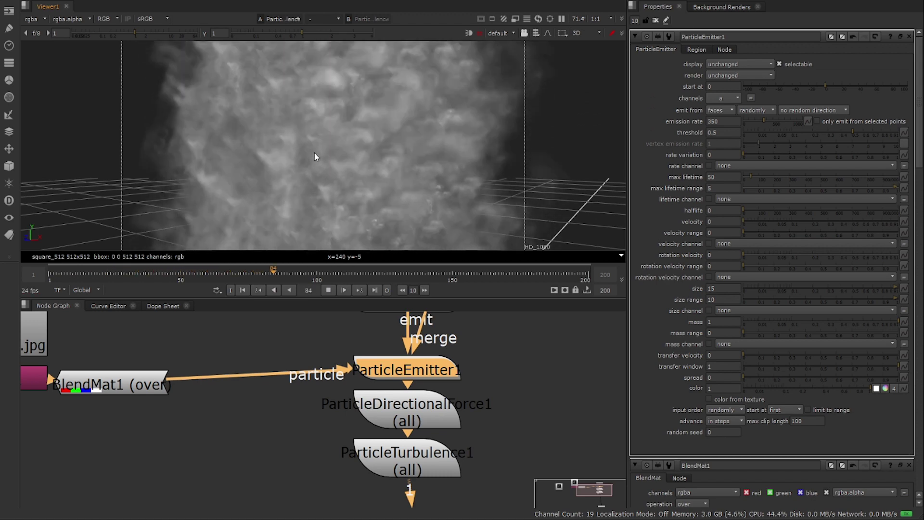
left_click(329, 290)
scroll(374, 152, "down", 5)
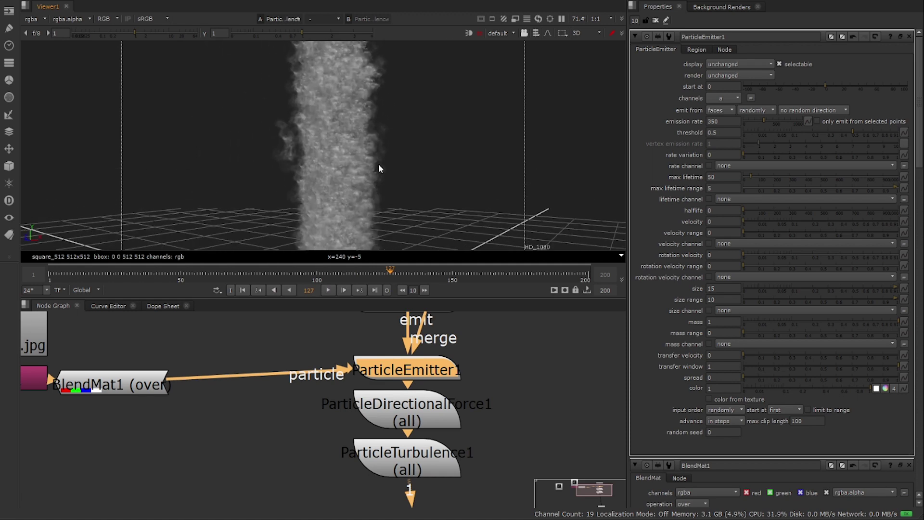
left_click(326, 292)
left_click(325, 291)
left_click_drag(339, 221, 326, 39, "ctrl")
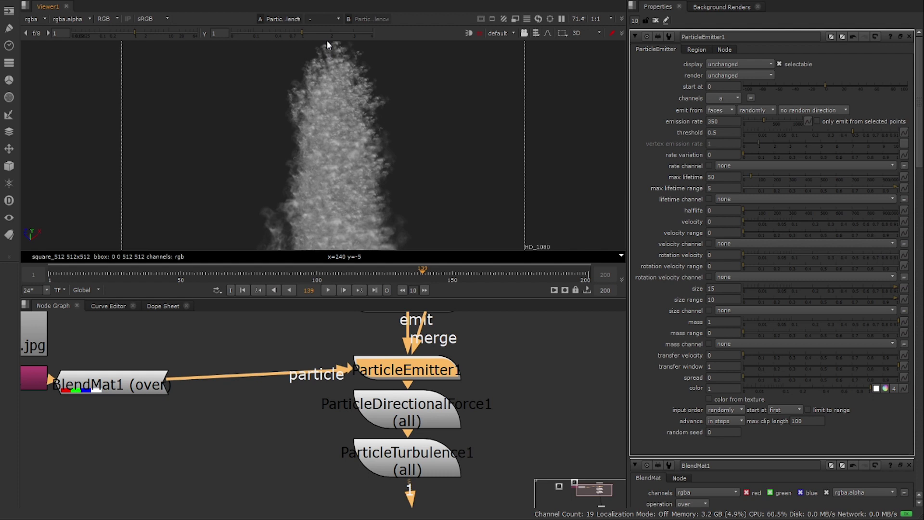
left_click_drag(331, 82, 329, 167, "ctrl")
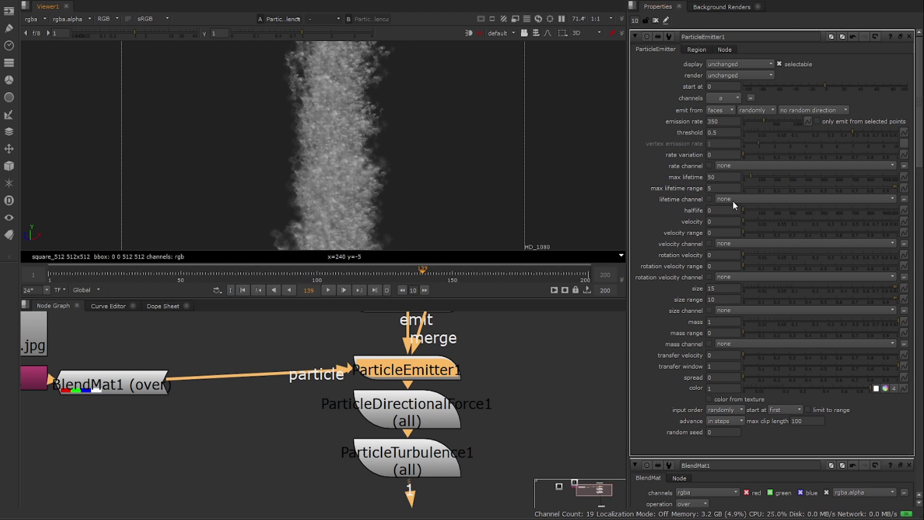
left_click_drag(358, 177, 364, 140, "alt")
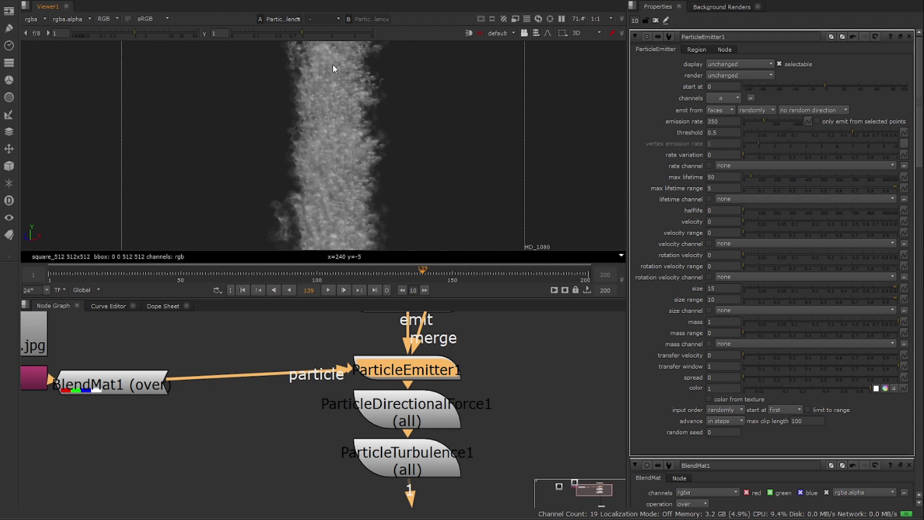
left_click(243, 290)
left_click(328, 290)
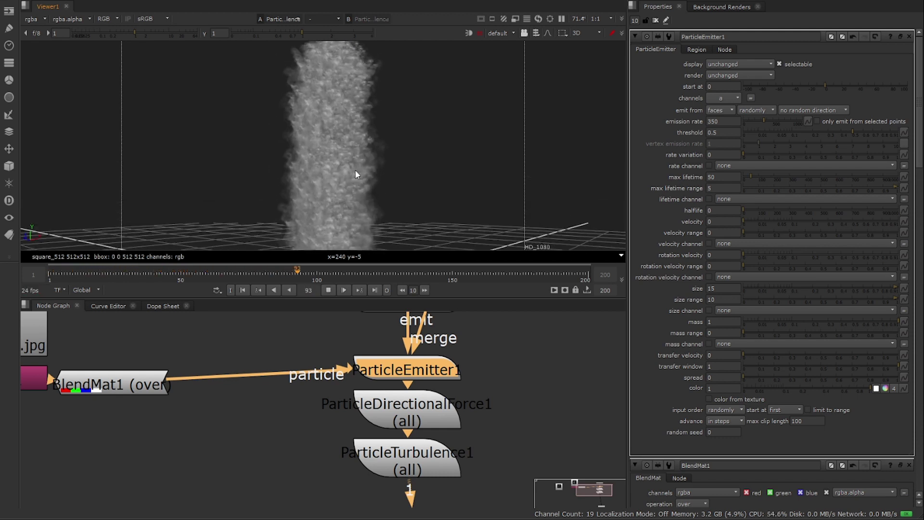
scroll(352, 157, "up", 5)
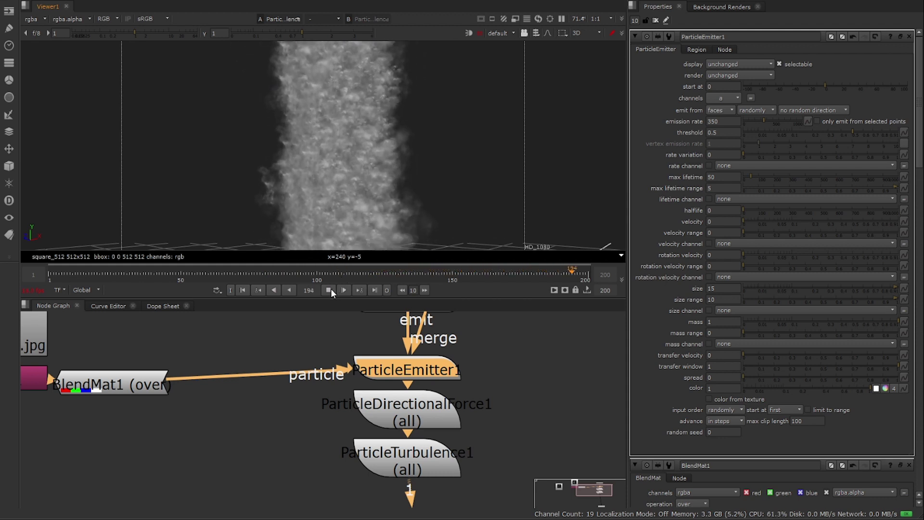
Step: Return to the first frame and add a ParticleCurve node after ParticleTurbulence1
left_click(242, 292)
middle_click_drag(408, 465, 402, 365)
left_click(404, 364)
key("Tab")
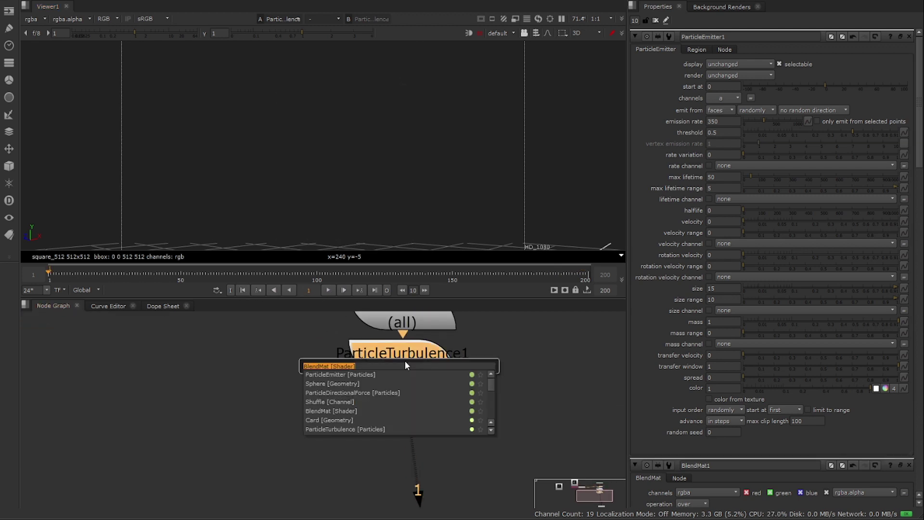
type("CURVE")
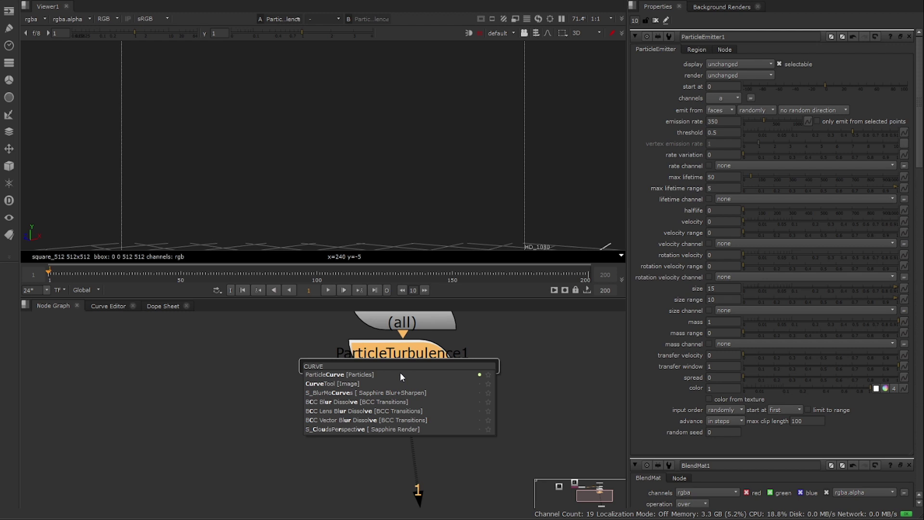
key("Return")
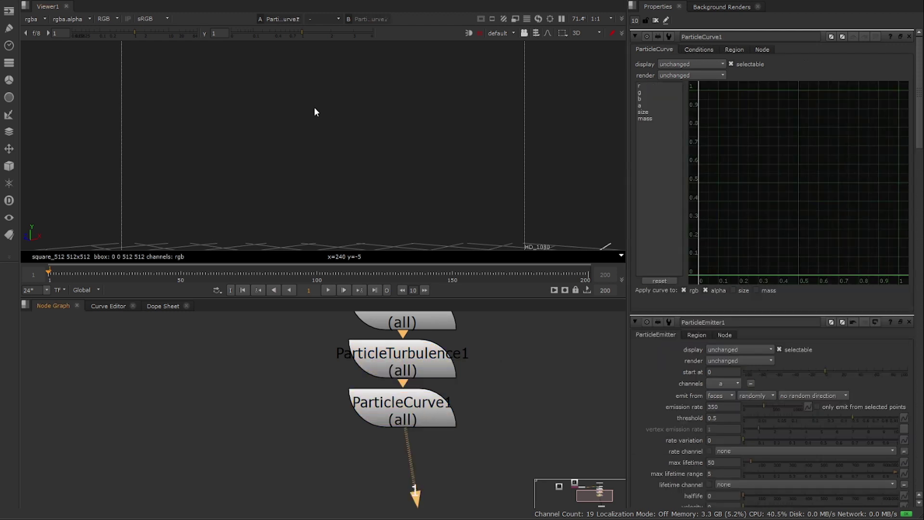
Step: Play the simulation to about frame 115 and lower the end point of the ParticleCurve's r, g and b curves to about 0.04
left_click(328, 290)
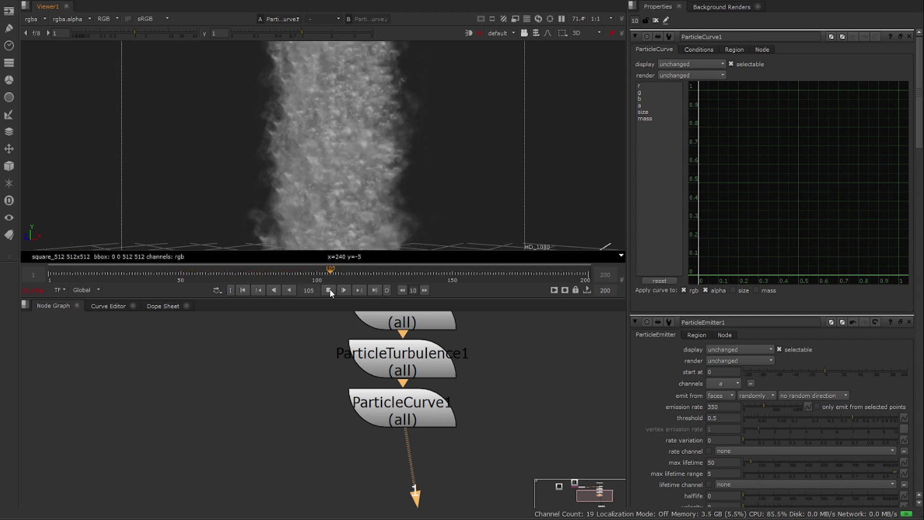
left_click(329, 290)
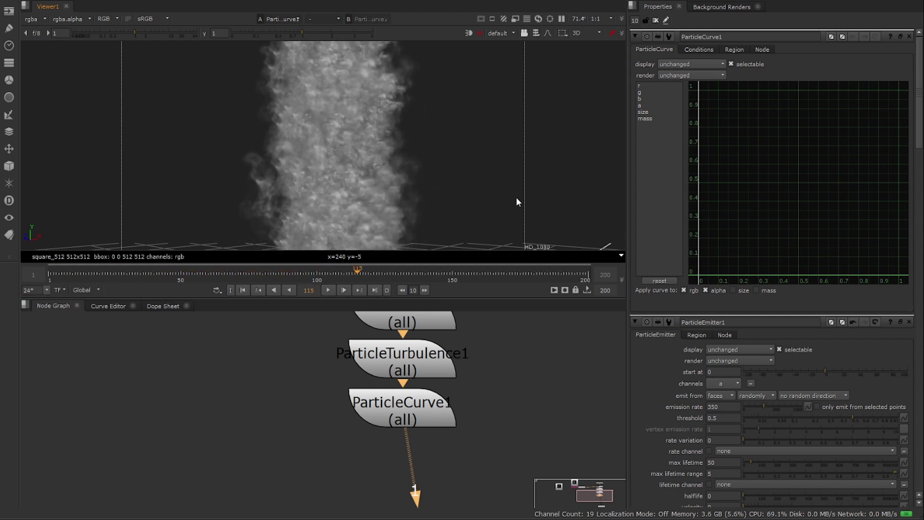
left_click(640, 84)
left_click(642, 92, "shift")
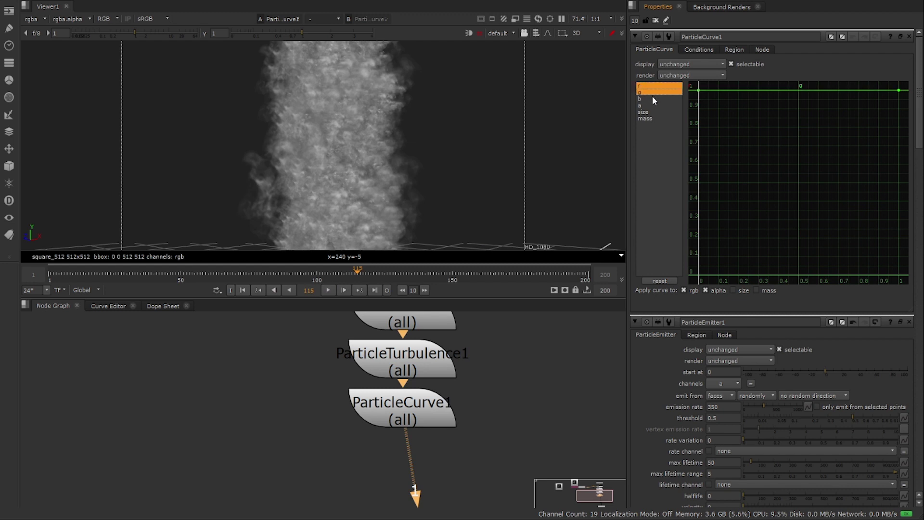
left_click(644, 98, "shift")
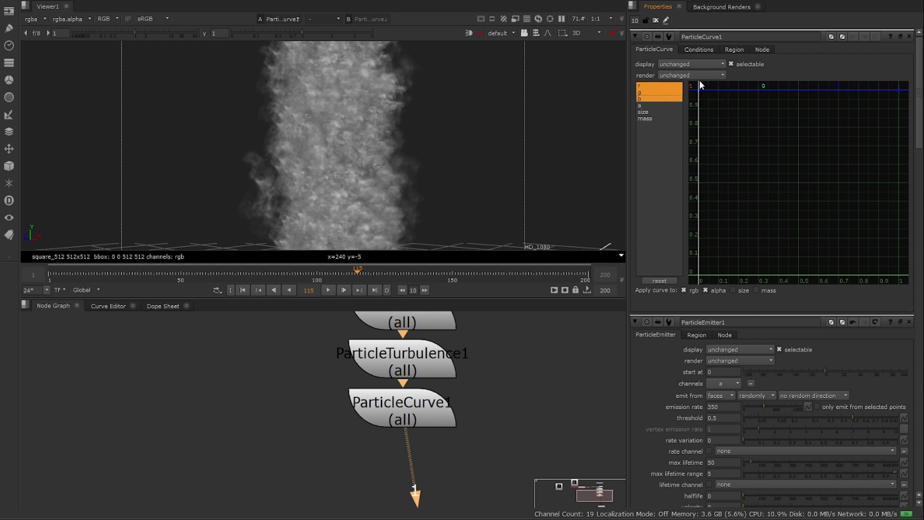
left_click(709, 98)
left_click_drag(697, 88, 696, 88)
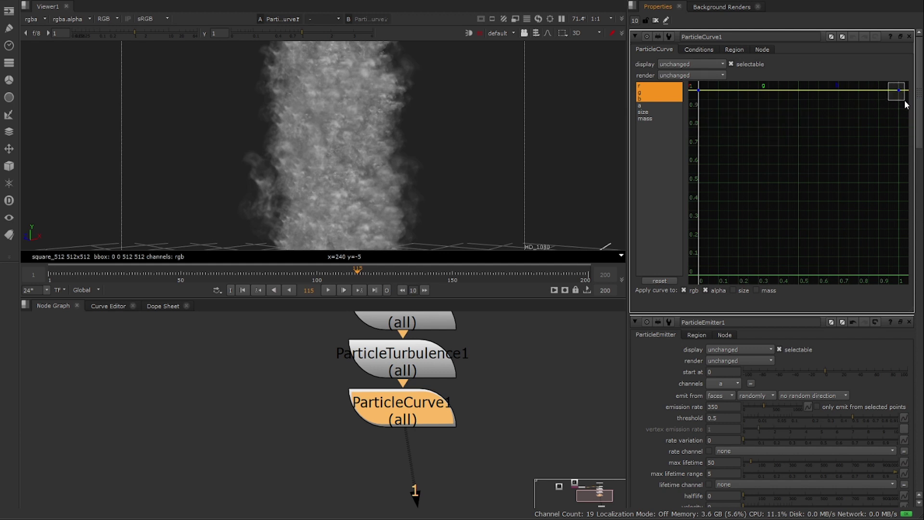
left_click_drag(899, 90, 899, 267)
Step: Move the end point of the r, g and b curves earlier in the particle lifetime, to about x 0.72
middle_click_drag(885, 222, 781, 143)
scroll(787, 172, "up", 2)
middle_click_drag(782, 200, 835, 217)
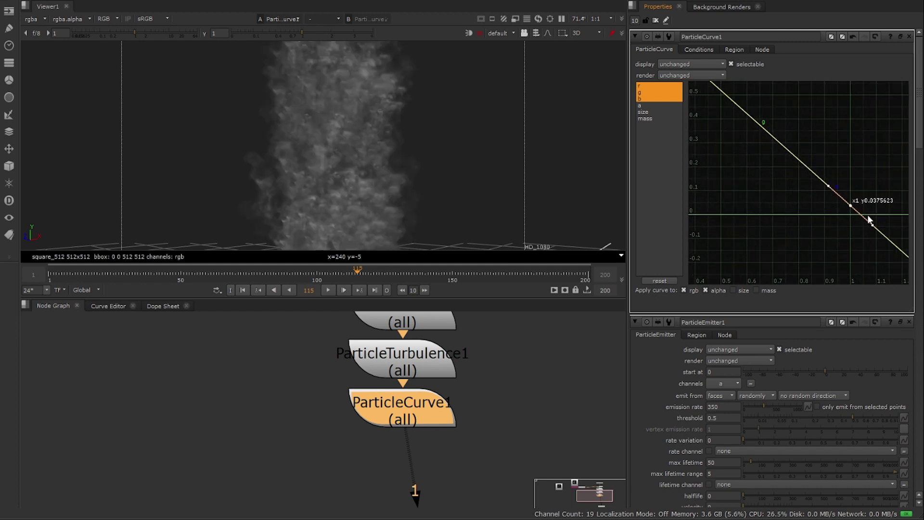
left_click_drag(852, 205, 779, 204)
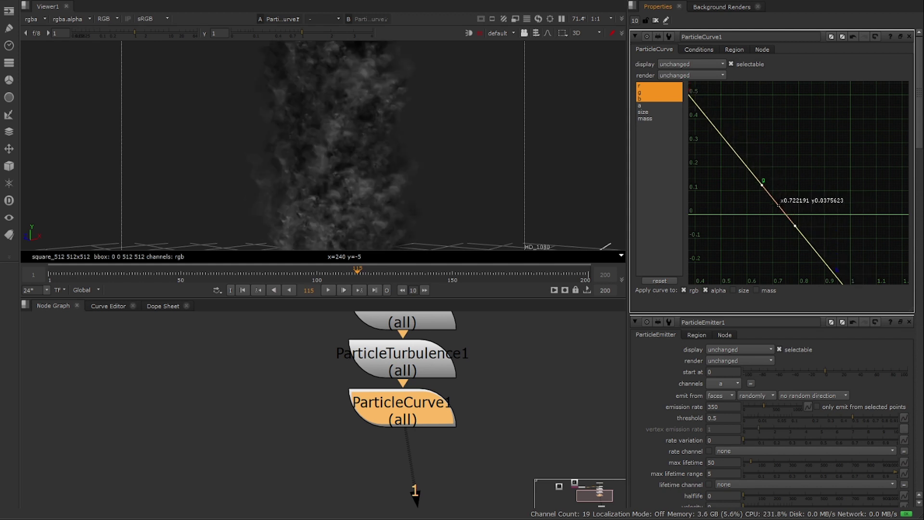
Step: Play the simulation further and examine how the smoke darkens along the column from several viewpoints
mouse_move(395, 180)
left_mouse_down("ctrl")
mouse_move(399, 161)
mouse_move(394, 177)
left_mouse_up("ctrl")
left_click(328, 290)
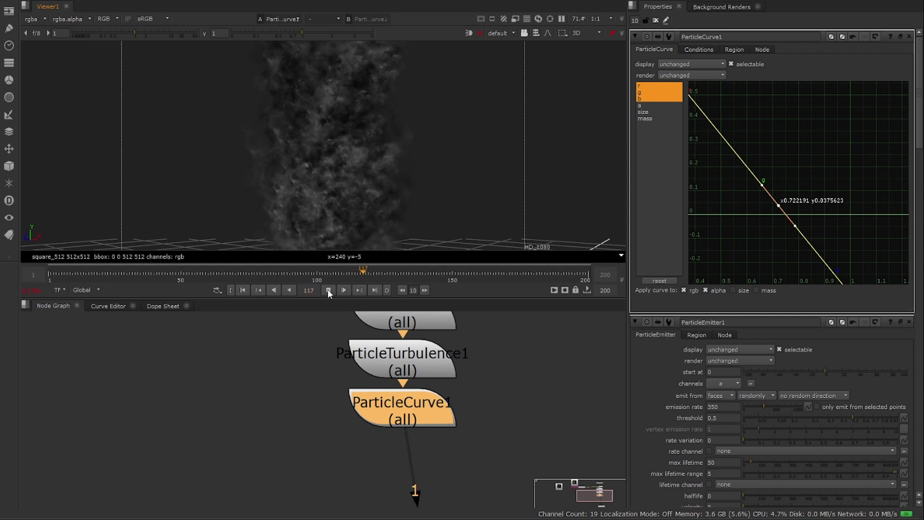
left_click(327, 290)
left_click_drag(330, 216, 342, 169, "ctrl")
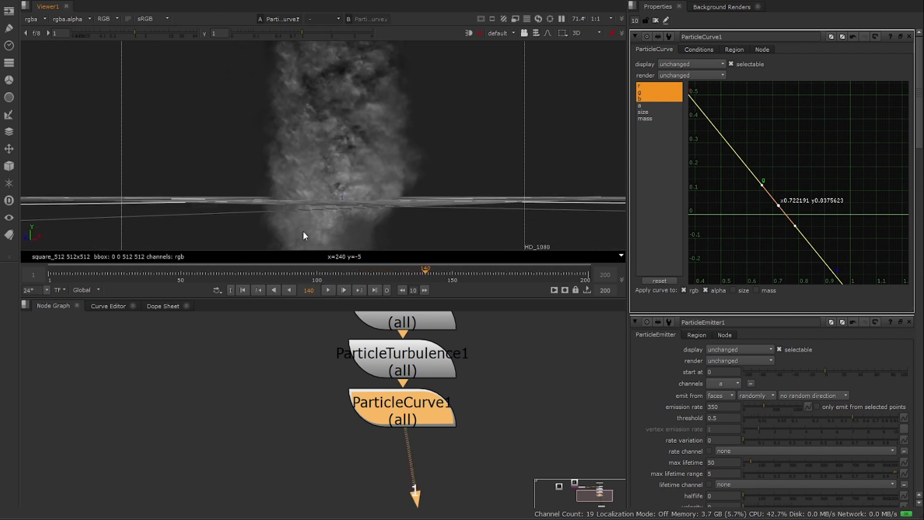
left_click_drag(358, 96, 359, 130, "ctrl")
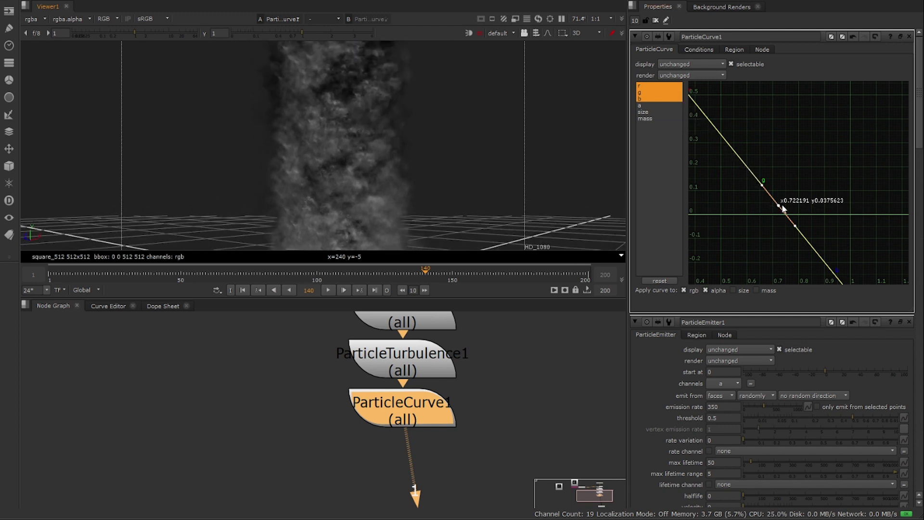
left_click_drag(350, 201, 356, 150, "ctrl")
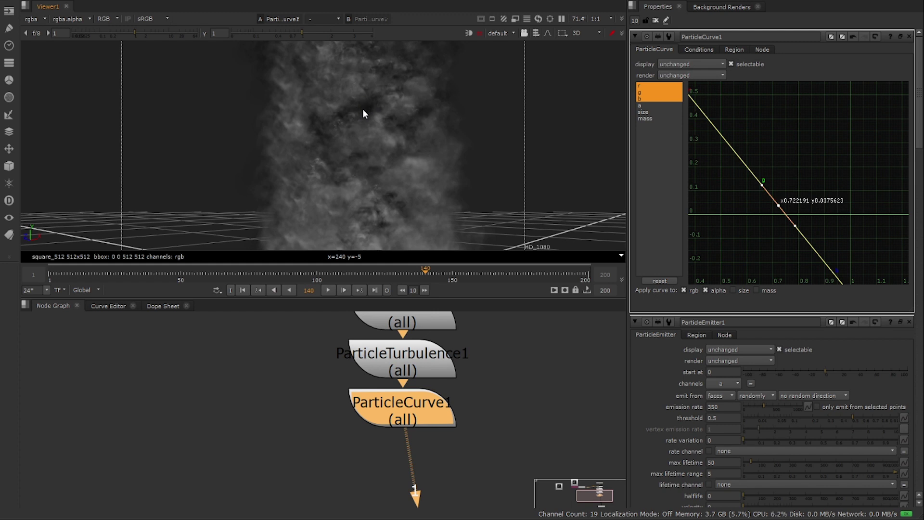
middle_click_drag(408, 121, 404, 156)
mouse_move(403, 155)
left_mouse_down("ctrl")
mouse_move(405, 215)
mouse_move(385, 83)
mouse_move(399, 159)
left_mouse_up("ctrl")
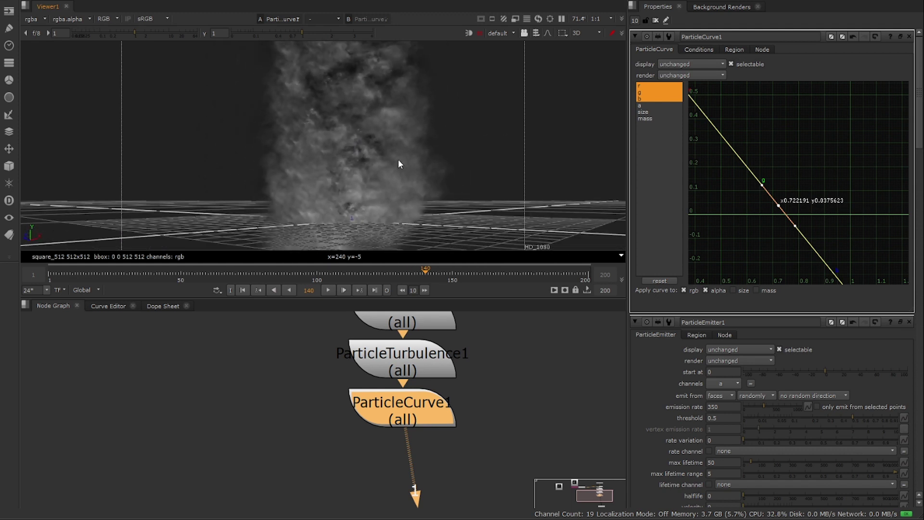
left_click(327, 290)
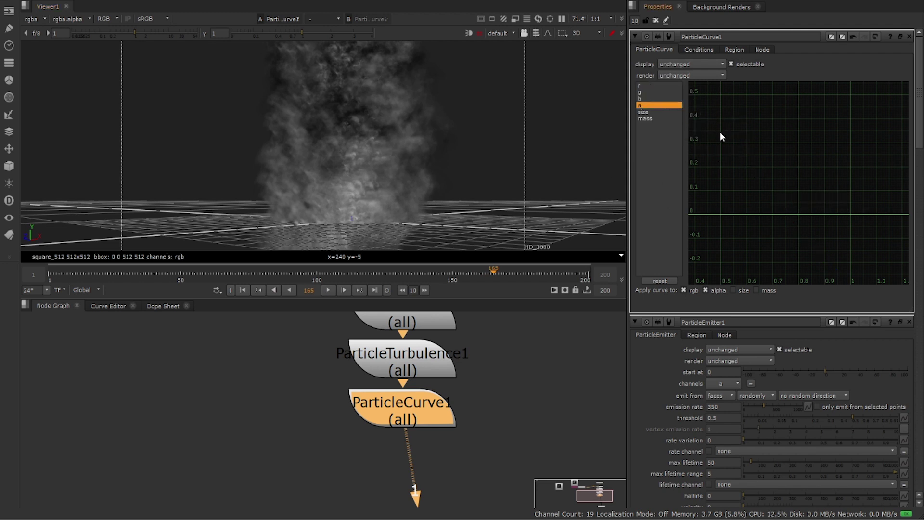
Step: Add a point at about x 0.5 to the ParticleCurve's a curve and lower both end points to about 0.005 with horizontal tangents
key("f")
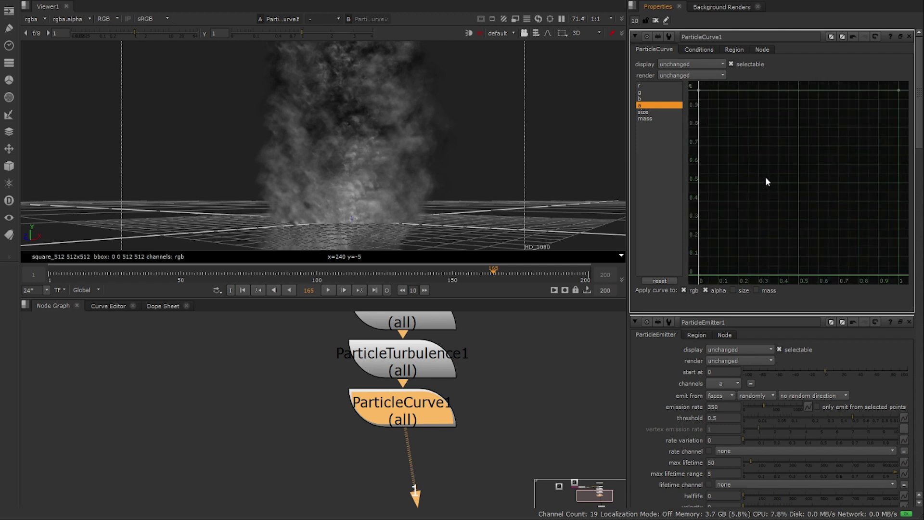
left_click_drag(715, 100, 693, 85)
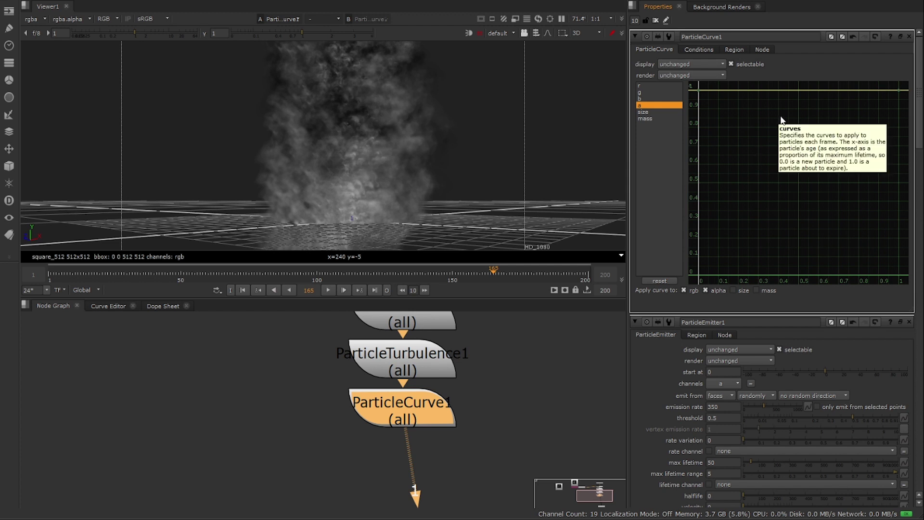
left_click(798, 90, "ctrl+alt")
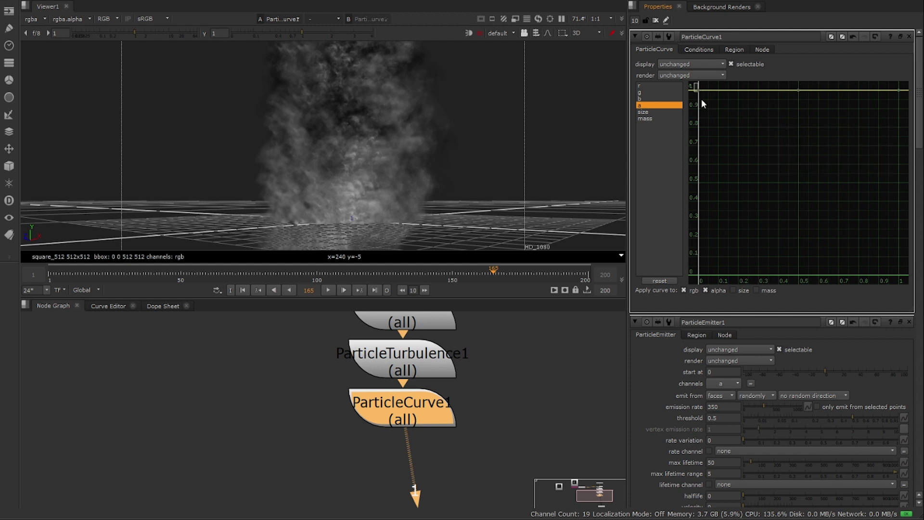
left_click(897, 90, "shift")
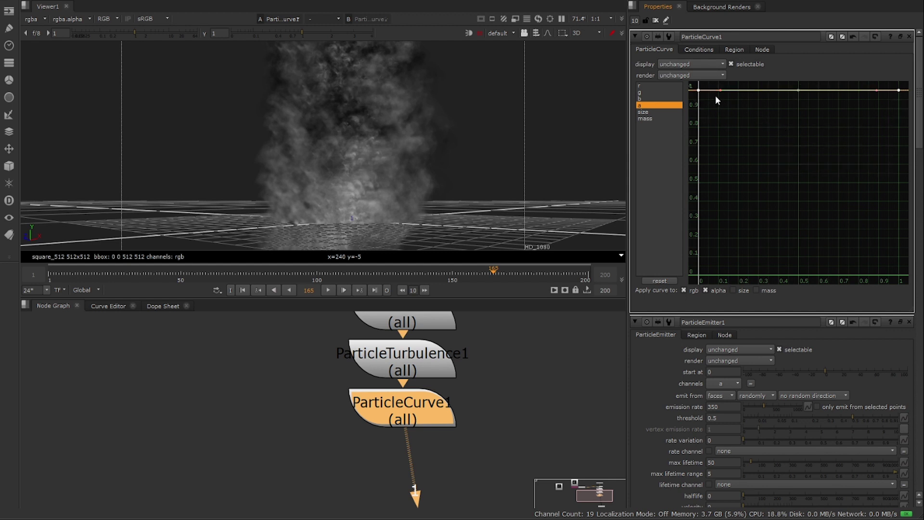
left_click_drag(698, 90, 699, 272)
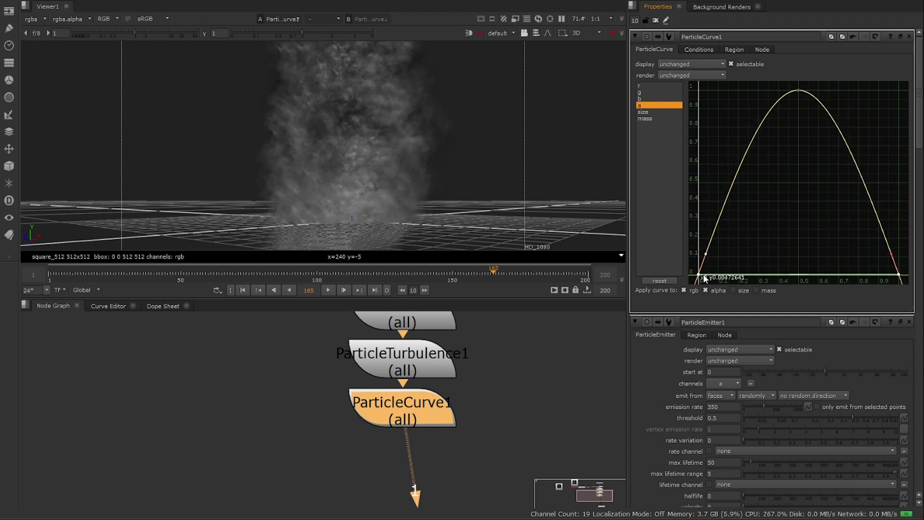
key("h")
Step: Play the simulation from the first frame to about frame 167 and examine the smoke's opacity over its lifetime
left_click(242, 290)
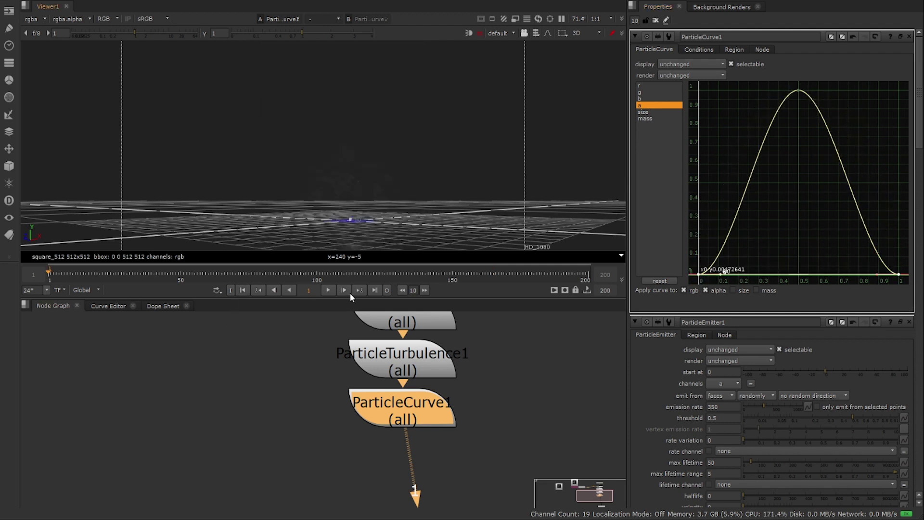
left_click(327, 290)
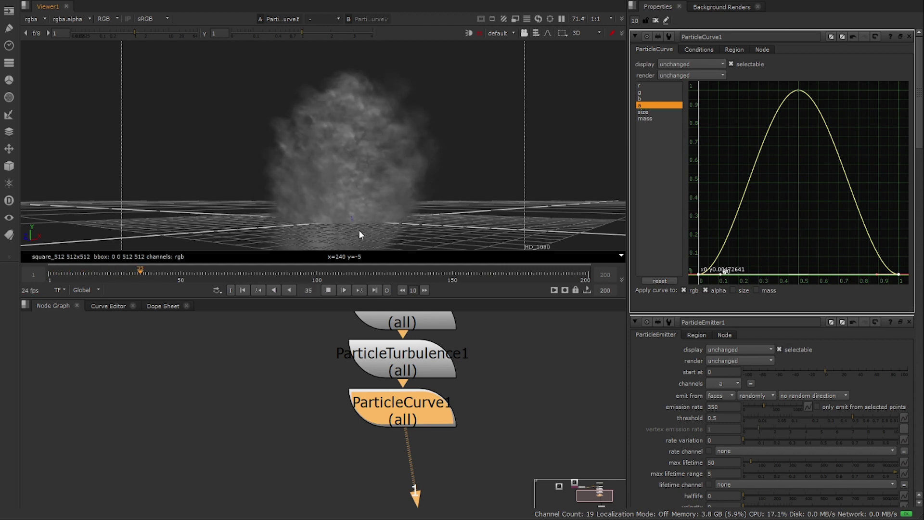
left_click_drag(364, 124, 366, 178, "alt")
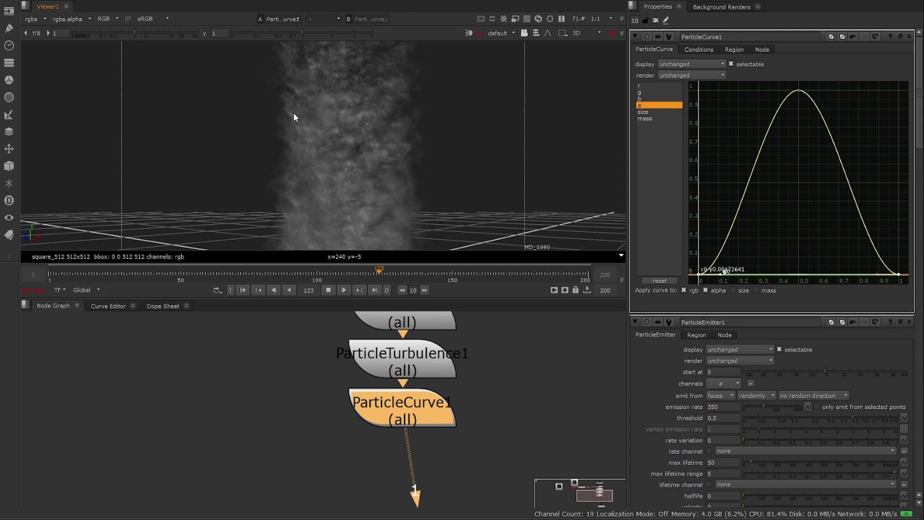
left_click(329, 291)
scroll(406, 175, "up", 5)
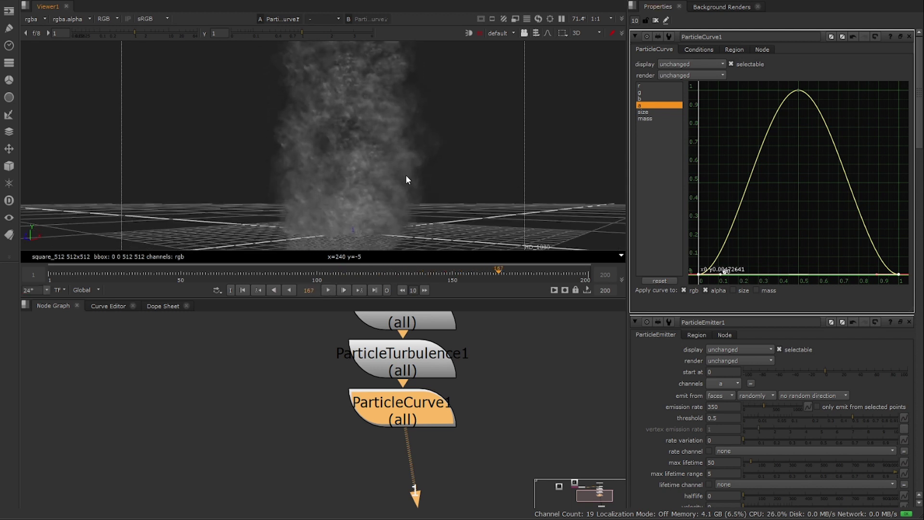
Step: Move the end point of the ParticleCurve's r, g and b curves to about x 0.70, y 0.004
left_click_drag(643, 86, 642, 99)
middle_click_drag(809, 217, 802, 152)
left_click_drag(808, 139, 857, 247)
key("h")
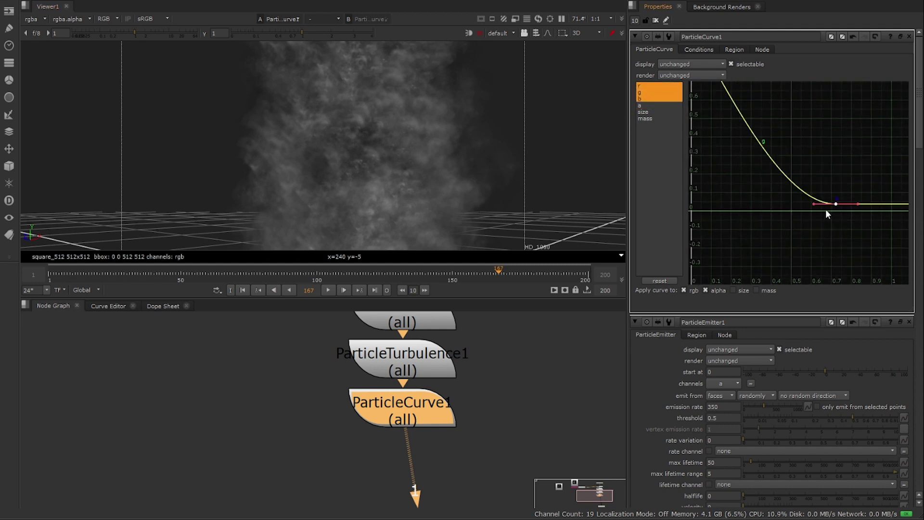
left_click_drag(456, 190, 461, 170, "ctrl")
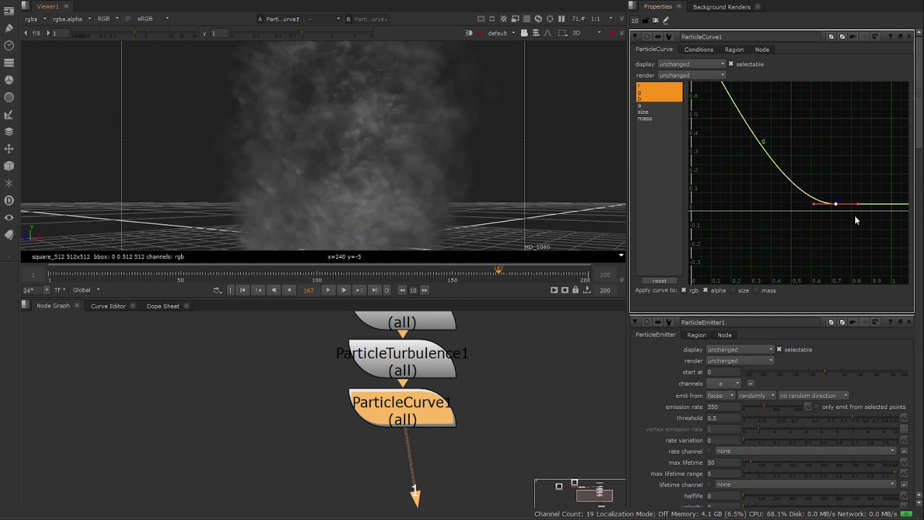
scroll(815, 212, "up", 4)
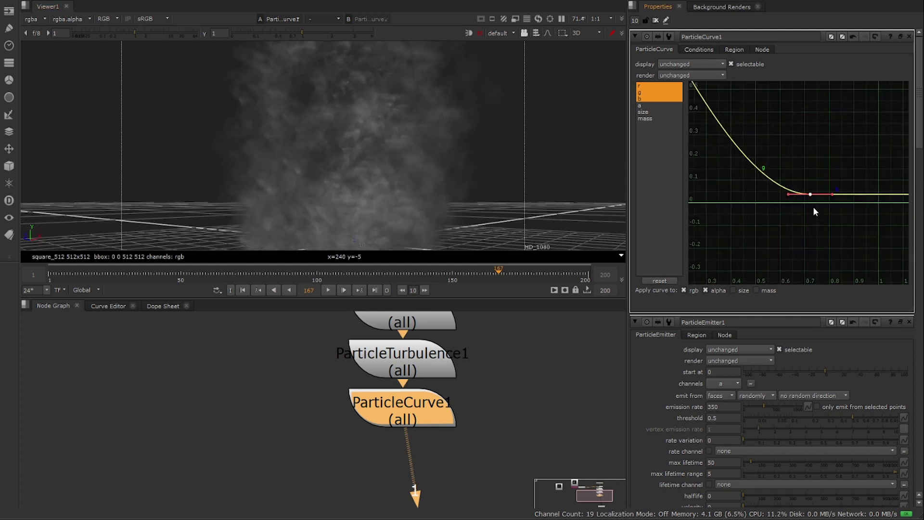
scroll(809, 204, "up", 4)
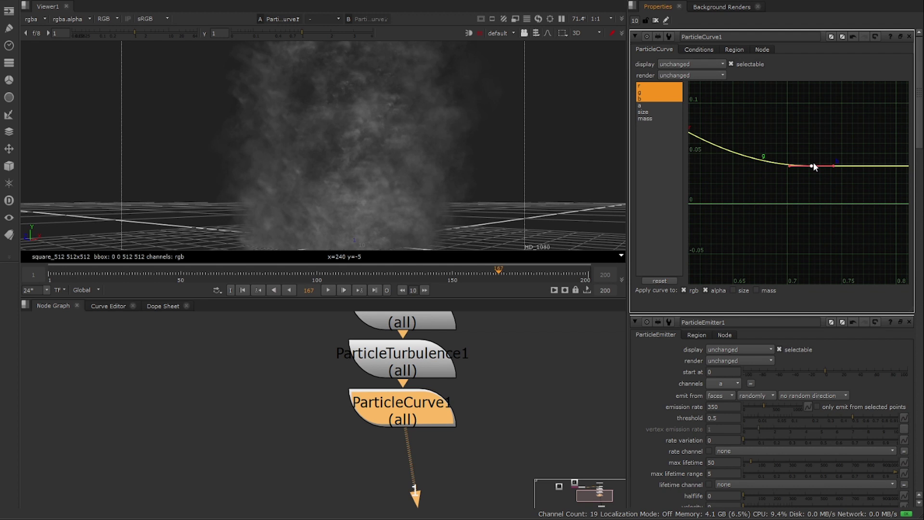
left_click_drag(813, 165, 814, 197)
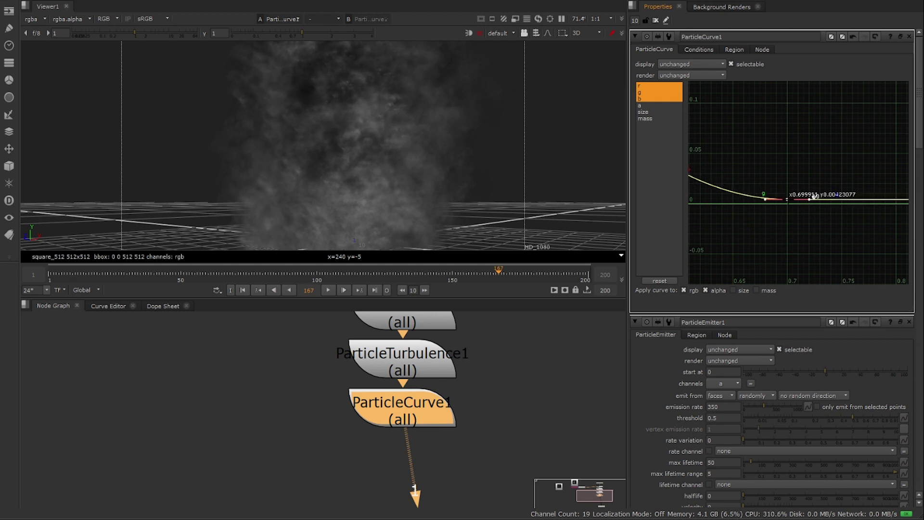
scroll(431, 168, "up", 4)
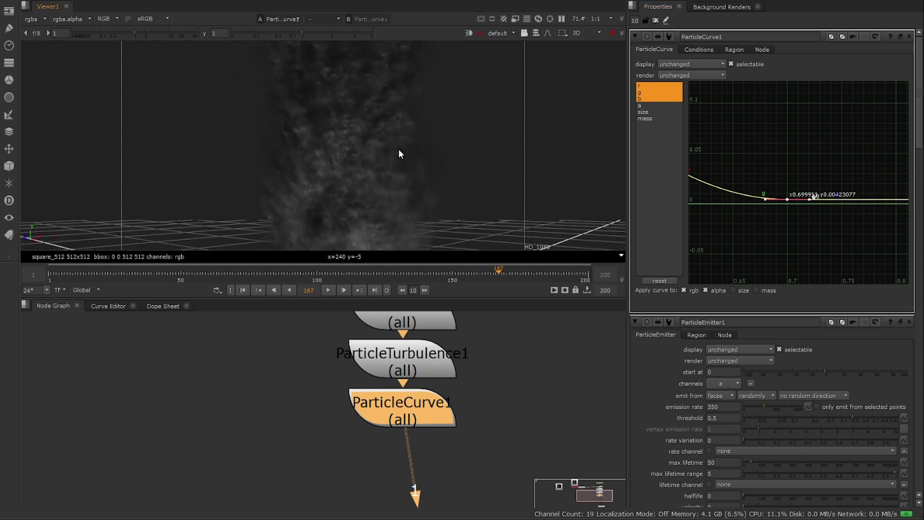
Step: Replay the simulation from the first frame and examine the brightness and fading of the smoke column from near and far
left_click(245, 290)
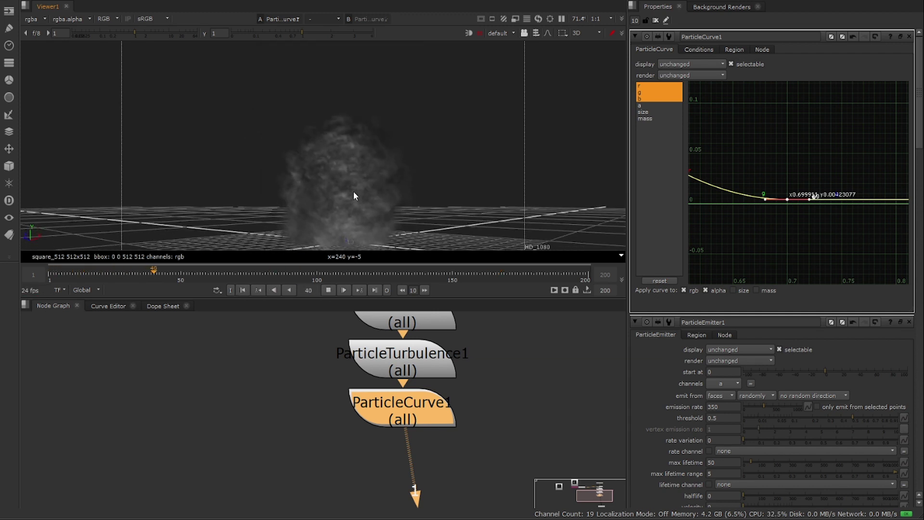
left_click_drag(365, 138, 365, 161, "ctrl")
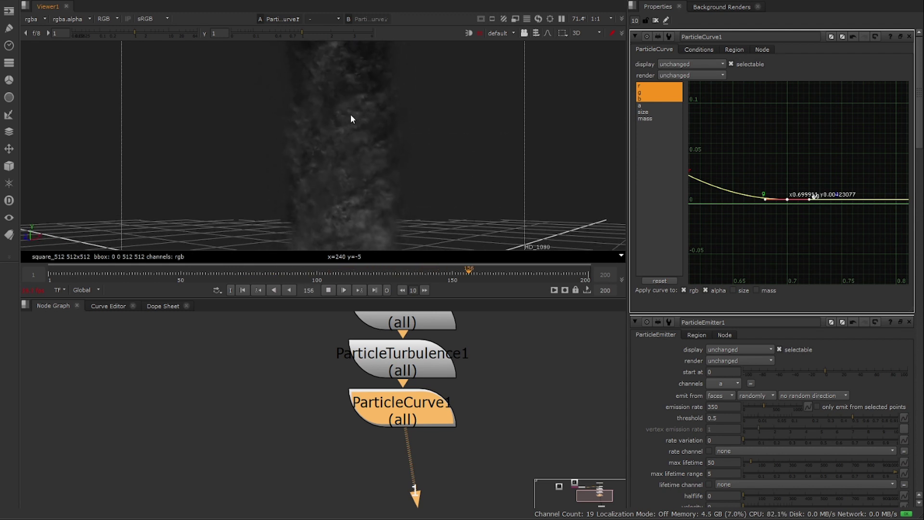
left_click_drag(354, 124, 307, 231, "ctrl")
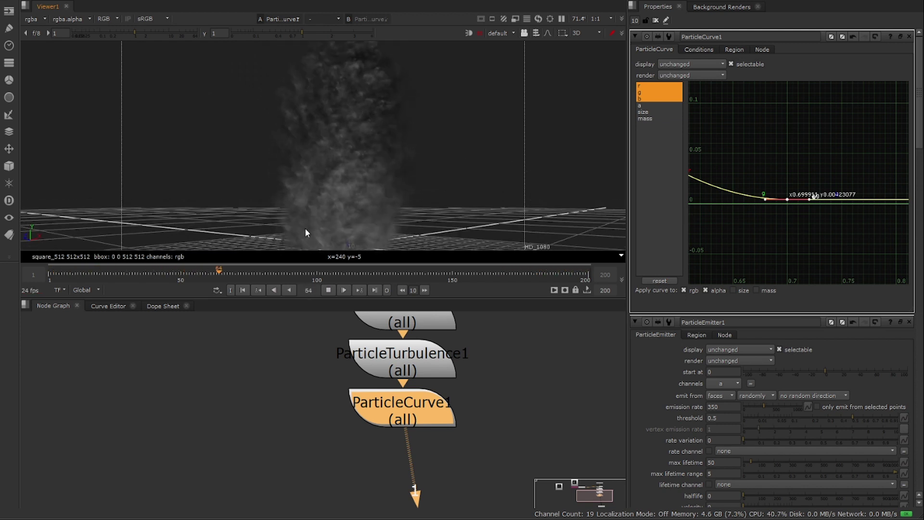
left_click(328, 290)
scroll(350, 136, "up", 4)
left_click_drag(351, 137, 357, 203, "ctrl")
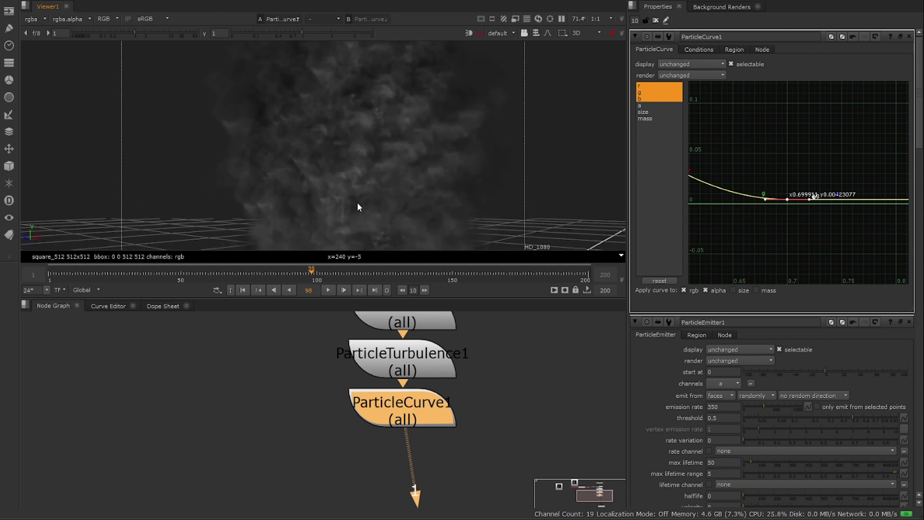
left_click(324, 290)
scroll(389, 164, "down", 3)
mouse_move(382, 154)
left_mouse_down("alt")
mouse_move(331, 196)
mouse_move(407, 184)
mouse_move(367, 155)
left_mouse_up("alt")
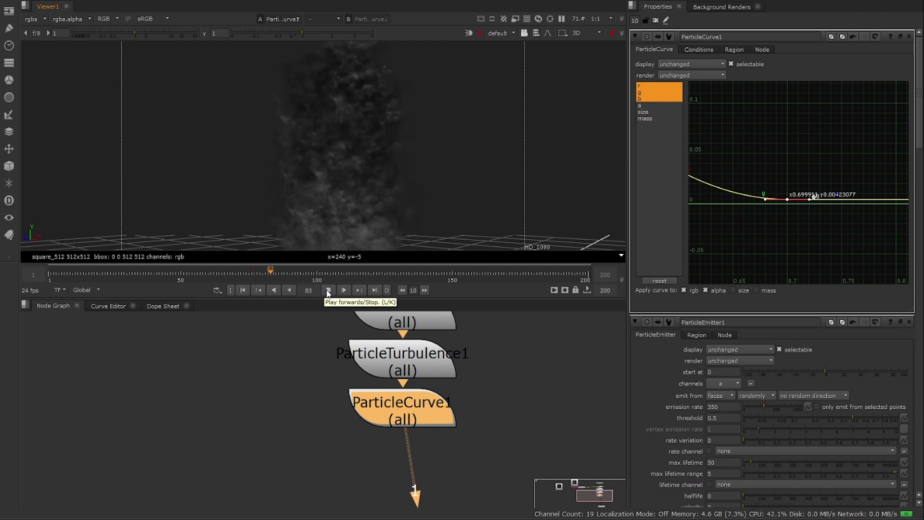
left_click(328, 292)
Step: Tidy the node graph by stacking Read1, Shuffle1 and BlendMat1 in one column and placing Read2 beside it
middle_click_drag(301, 350, 375, 424)
middle_click_drag(284, 402, 483, 385)
scroll(483, 385, "down", 4)
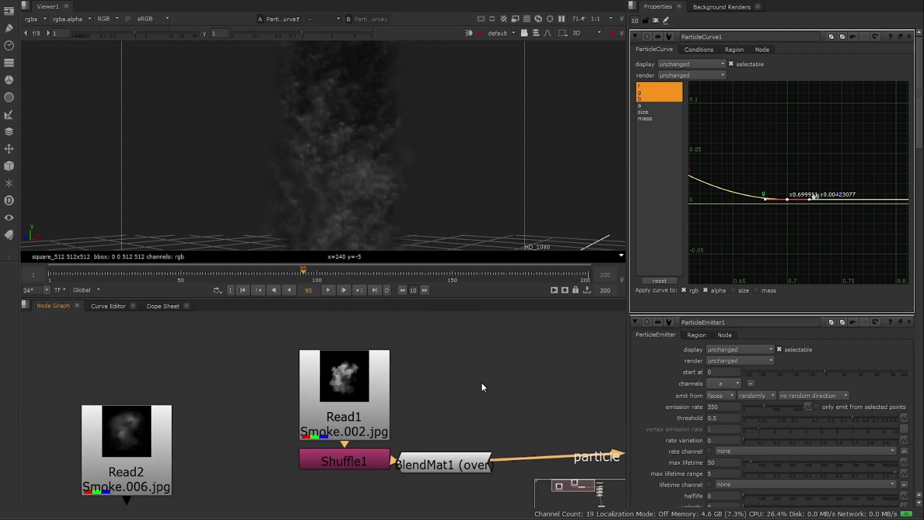
left_click_drag(402, 393, 360, 383)
left_click_drag(401, 432, 366, 427)
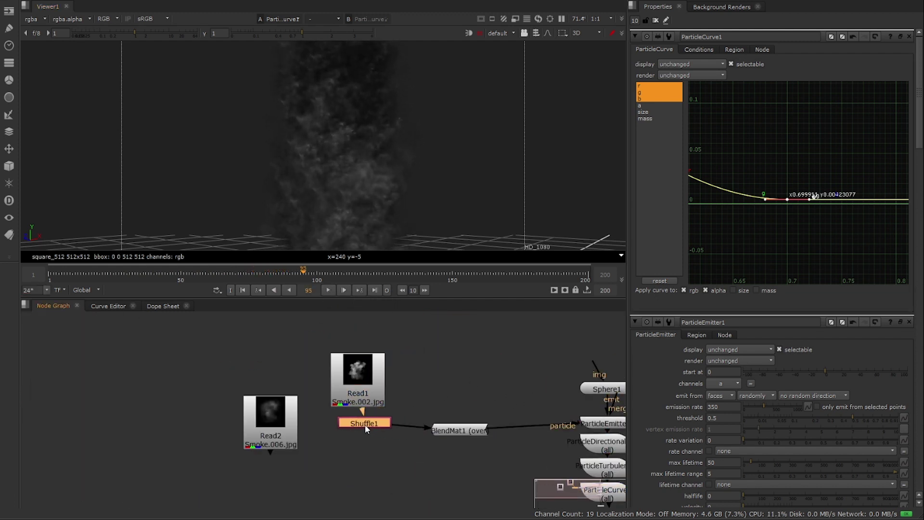
left_click_drag(448, 439, 356, 440)
left_click_drag(410, 462, 339, 421)
left_click_drag(268, 430, 448, 379)
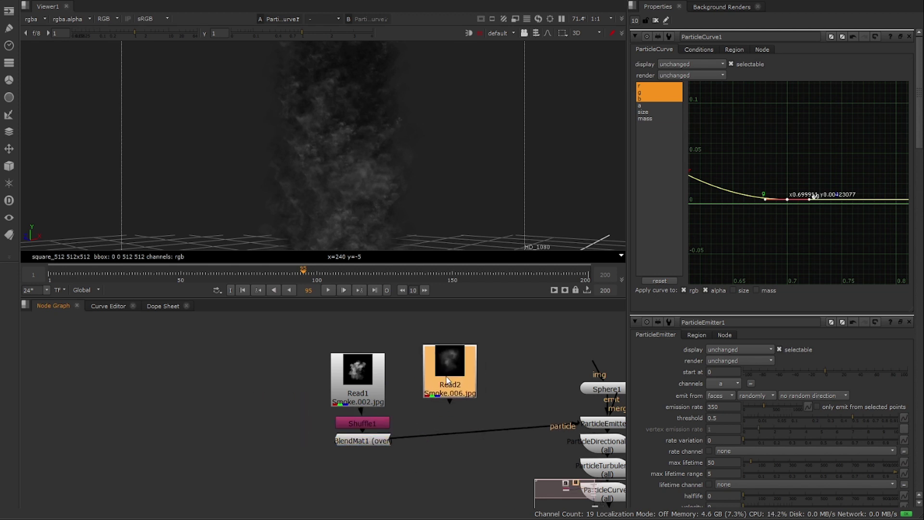
Step: Paste the Shuffle and BlendMat nodes below Read2 and connect the emitter's second particle input to BlendMat2
key("ctrl+v")
left_click(547, 455)
scroll(559, 423, "up", 4)
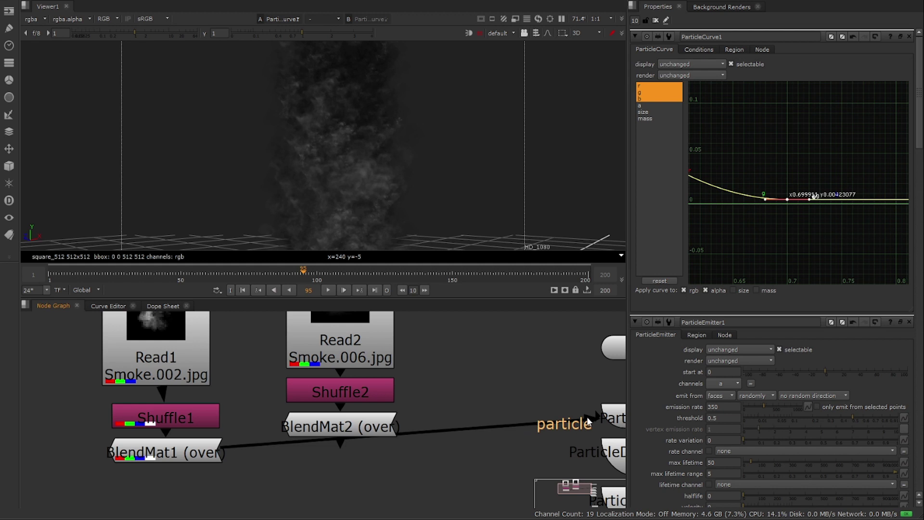
left_click_drag(602, 380, 359, 446)
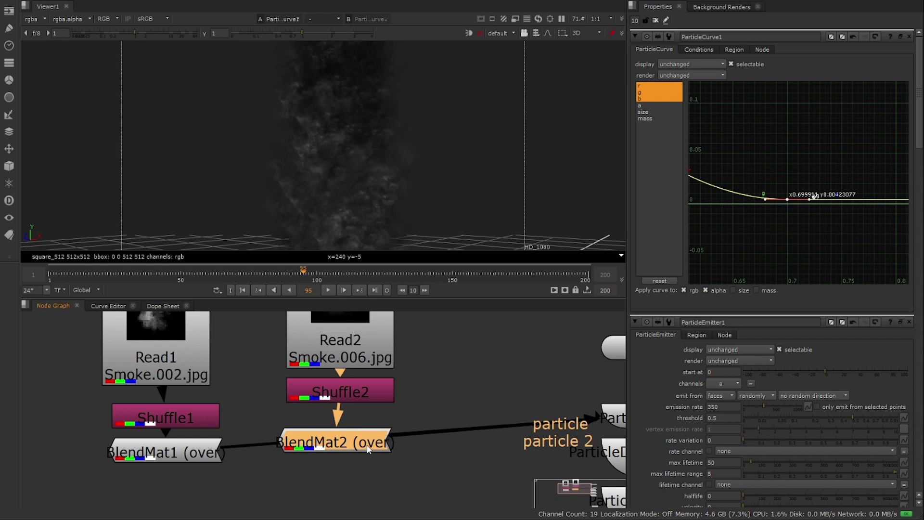
middle_click_drag(520, 394, 457, 400)
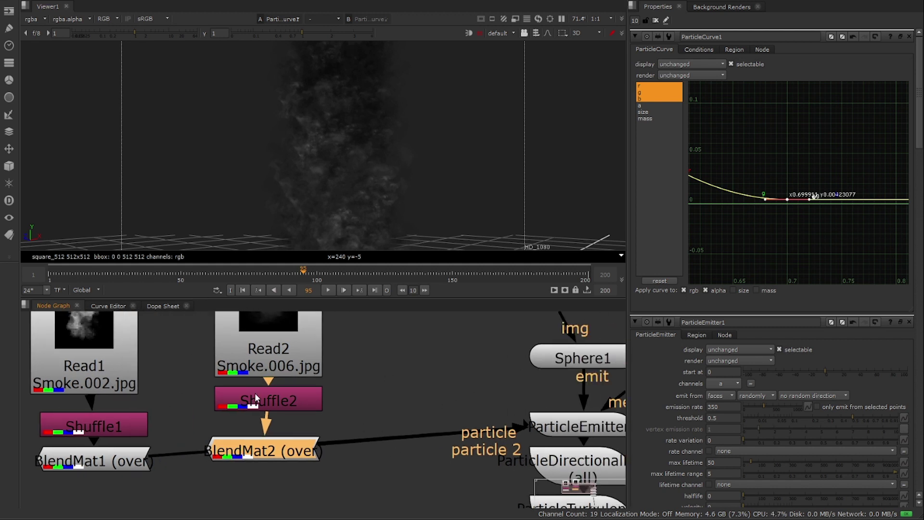
Step: Check both smoke image branches in the node graph and play the simulation on to examine the mixed smoke
middle_click_drag(137, 396, 250, 386)
left_click(236, 448)
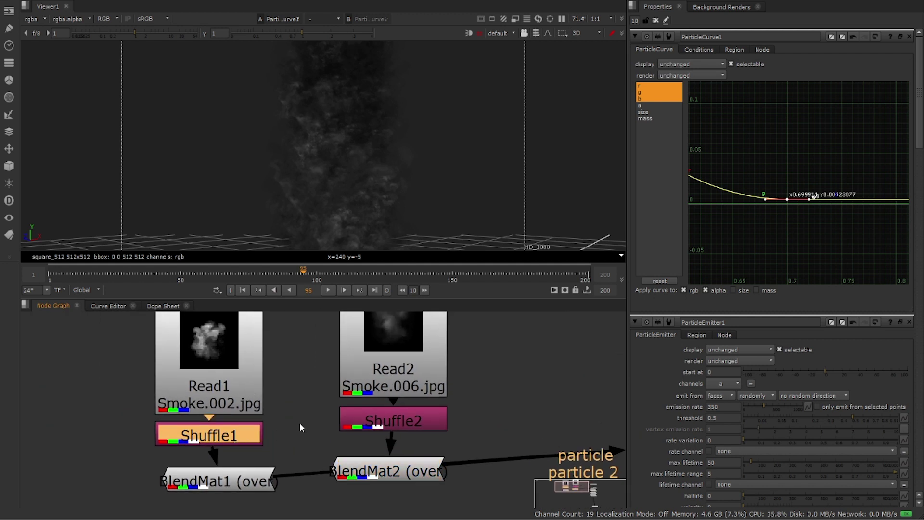
scroll(308, 431, "down", 2)
left_click(235, 469)
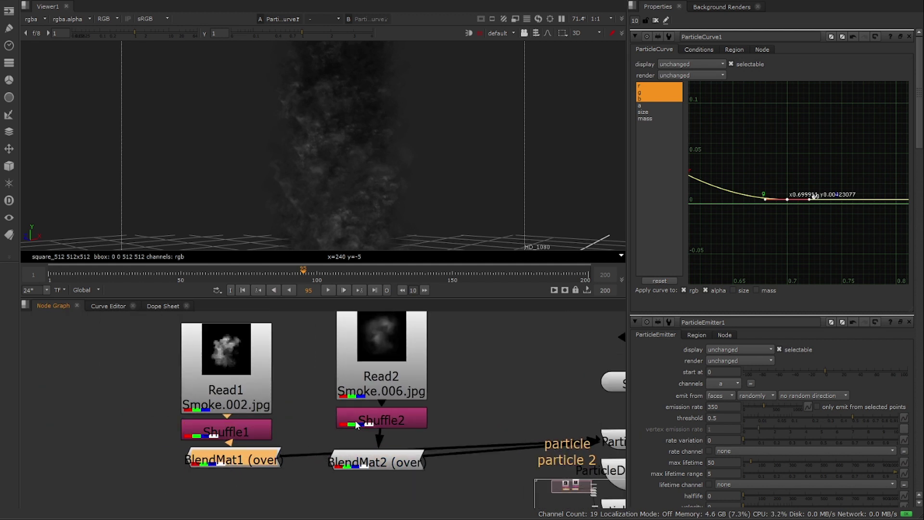
scroll(406, 458, "down", 2)
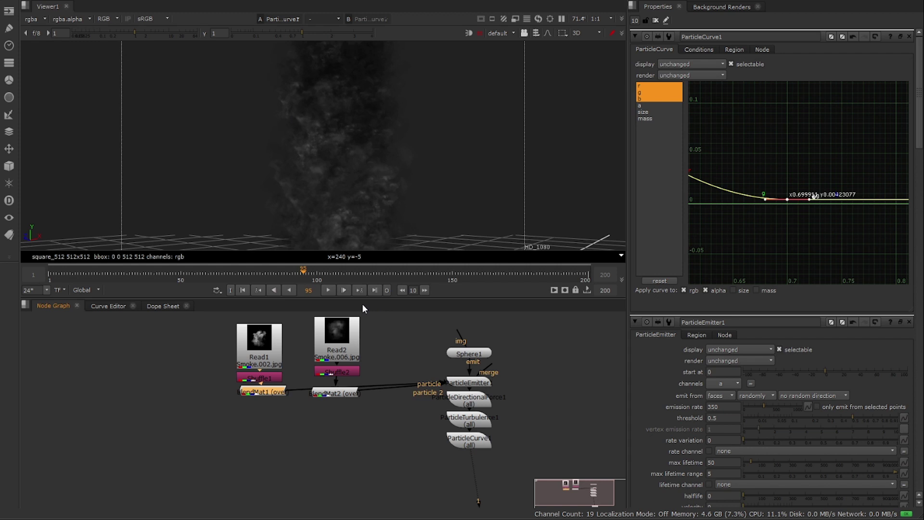
left_click(327, 290)
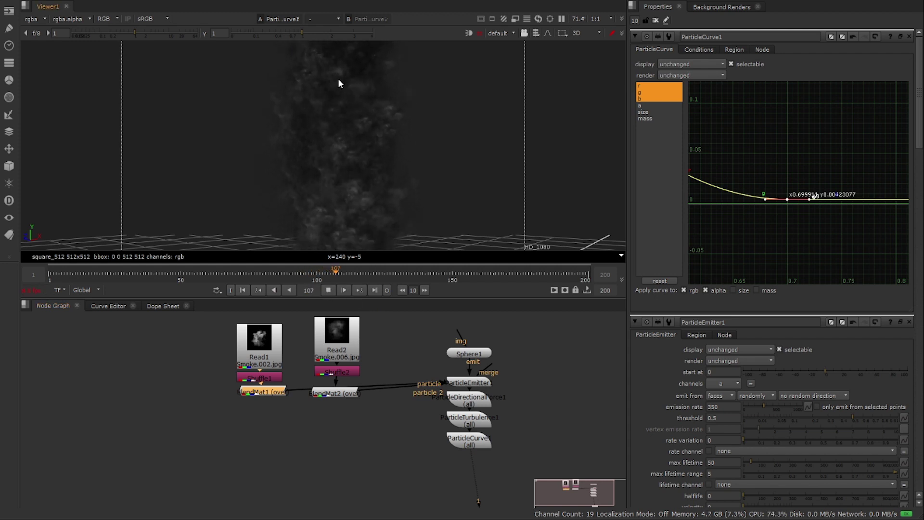
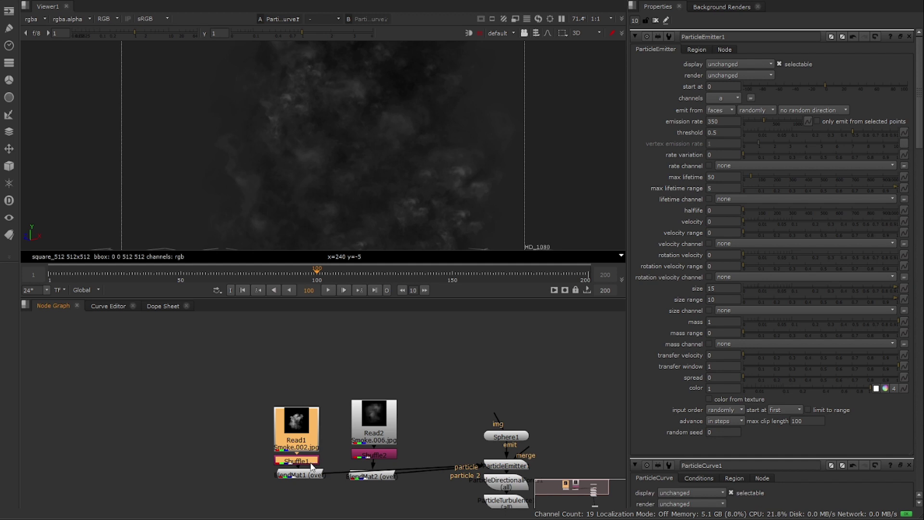
Step: Move Read1 and Shuffle1 up, view Shuffle1's output and insert a Transform node between Shuffle1 and BlendMat1
left_click_drag(311, 466, 310, 404)
left_click(303, 406)
key("1")
key("t")
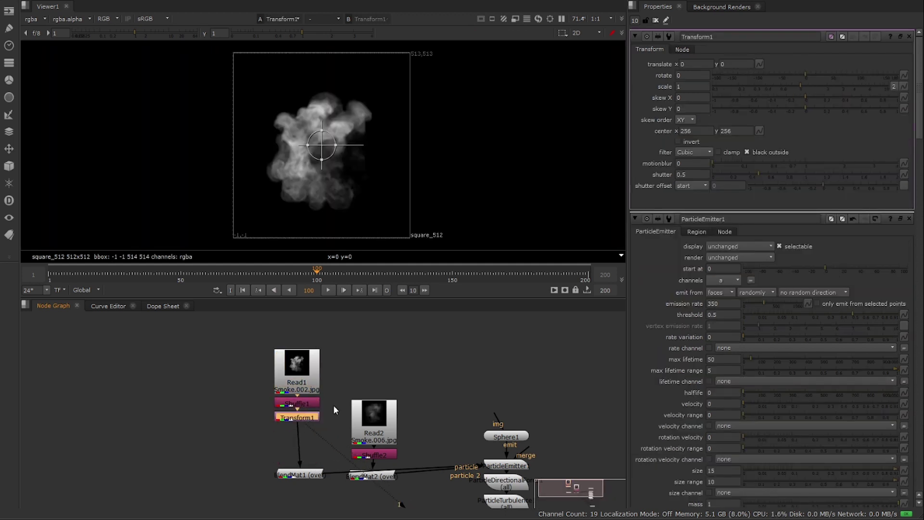
Step: Set the Transform node's rotate to the expression frame*3
key("equal")
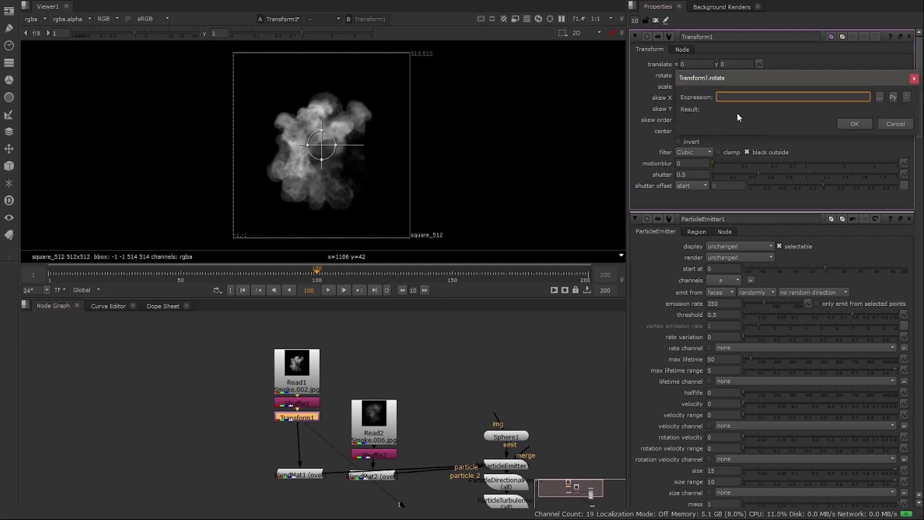
type("FRAME")
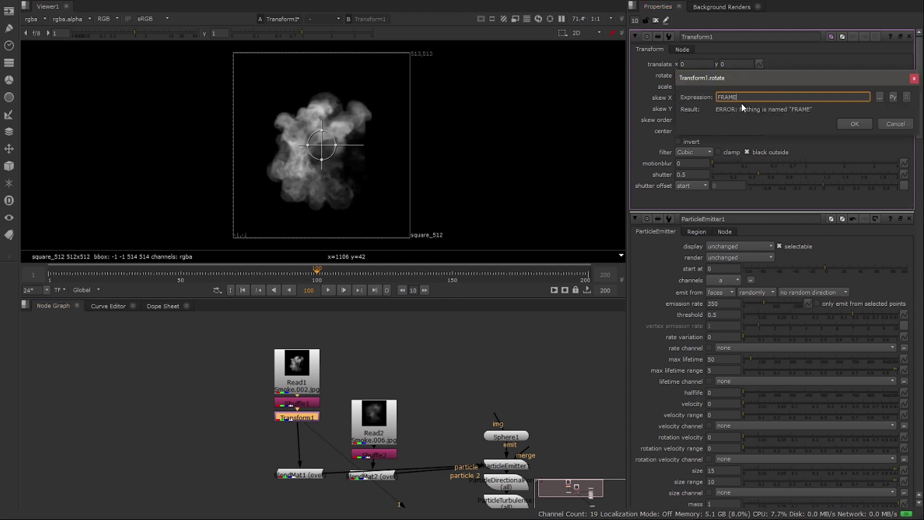
type("*")
key("BackSpace")
key("BackSpace")
key("BackSpace")
key("BackSpace")
key("BackSpace")
key("BackSpace")
type("frame*3")
key("Return")
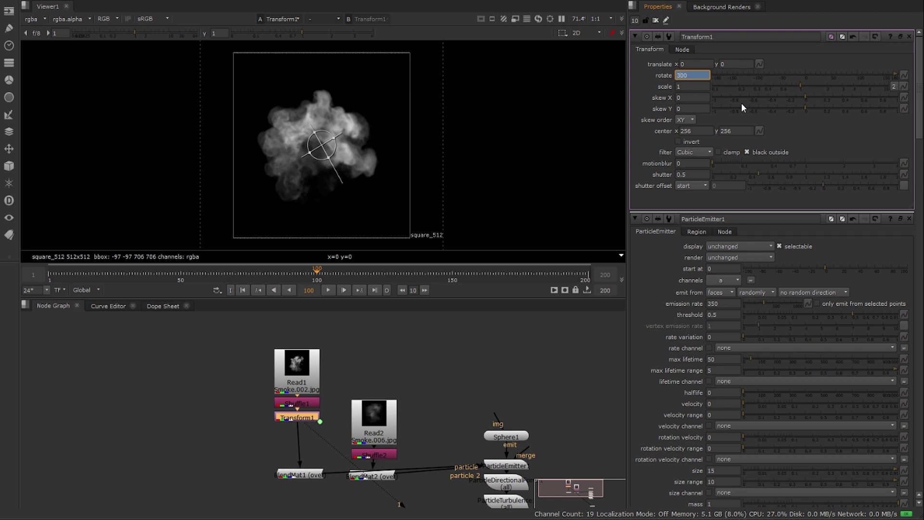
Step: Play the animation to check Transform1's rotation and insert a Crop node between Transform1 and BlendMat1
left_click(329, 290)
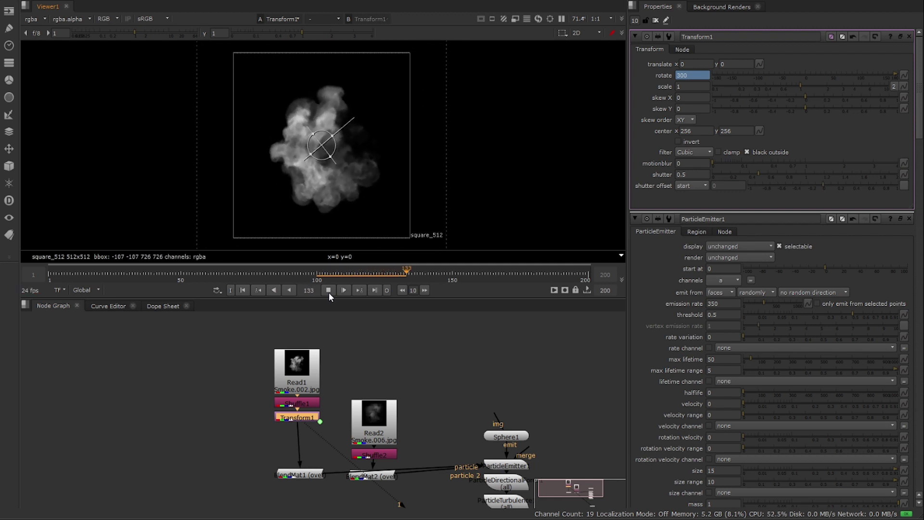
left_click(329, 292)
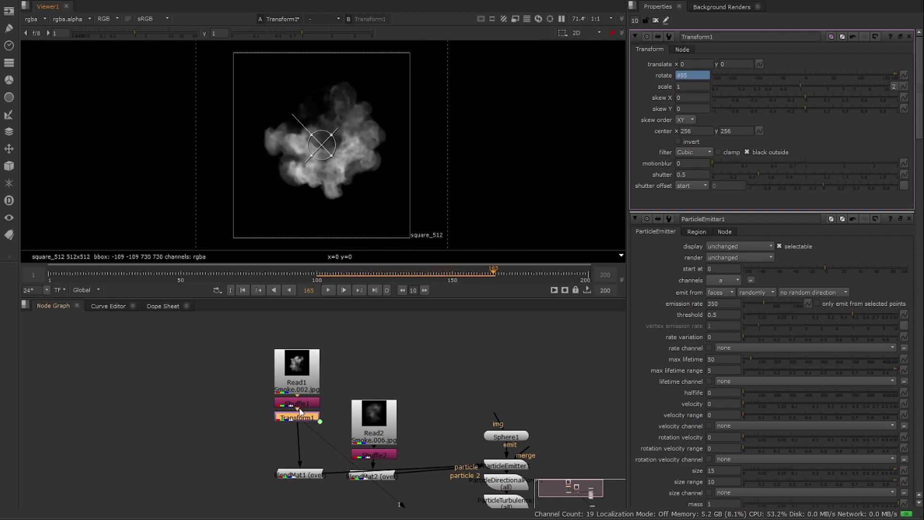
key("Tab")
type("crop")
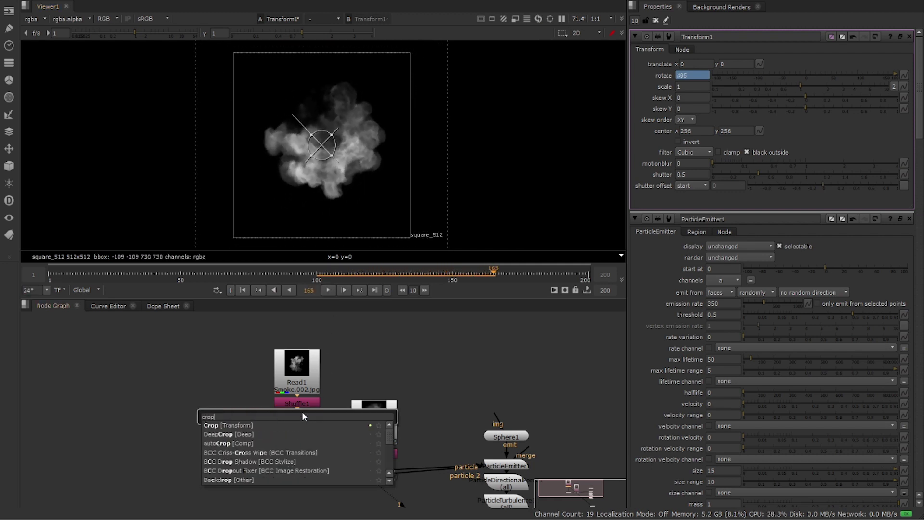
key("Return")
Step: Move Read2 and Shuffle2 up, view Shuffle2's output and insert a Transform node between Shuffle2 and BlendMat2
left_click_drag(375, 432, 378, 386)
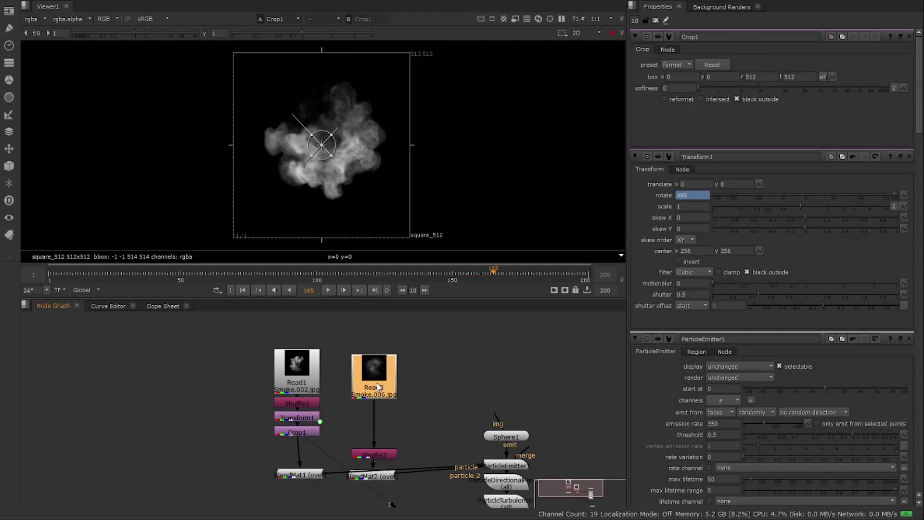
left_click_drag(380, 458, 379, 411)
key("1")
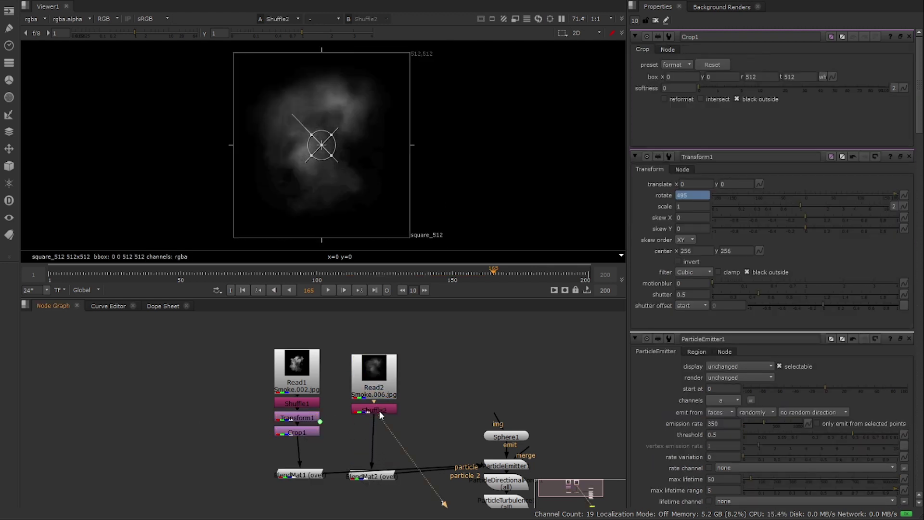
key("t")
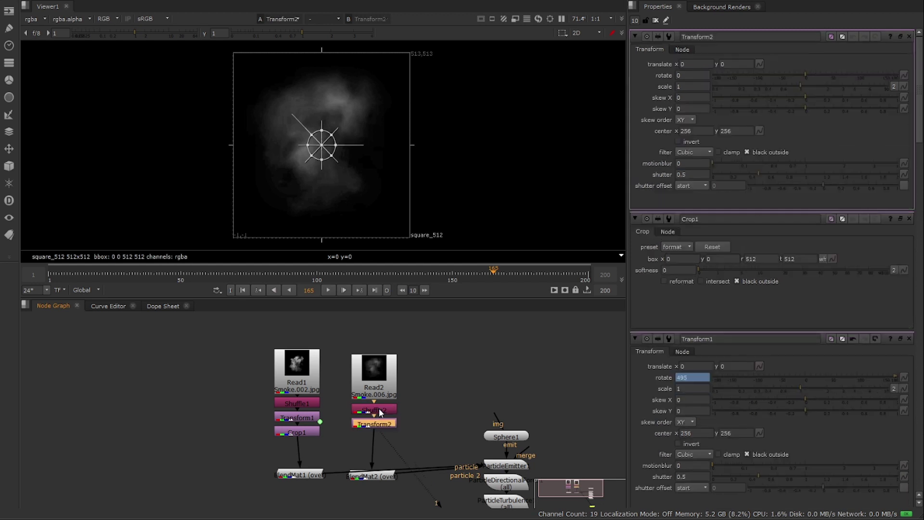
Step: Set Transform2's rotate to the expression frame*-5
left_click(704, 75)
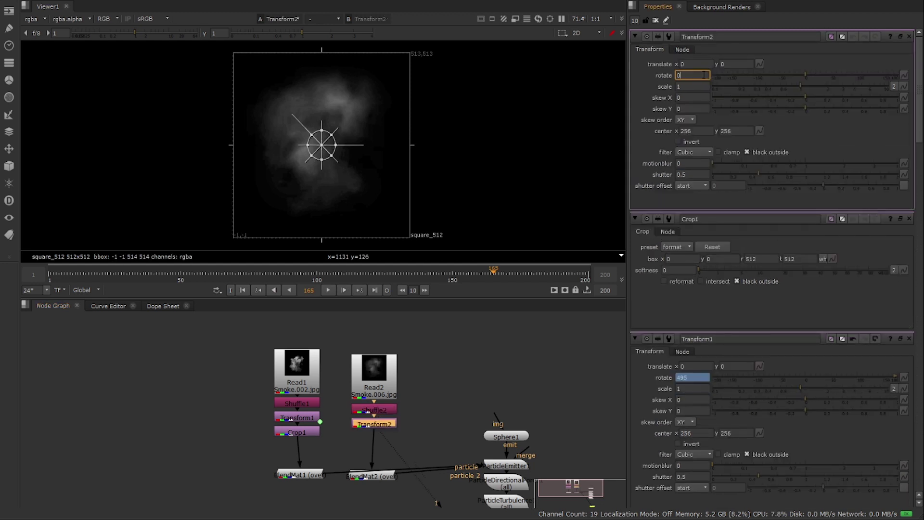
key("equal")
type("frame")
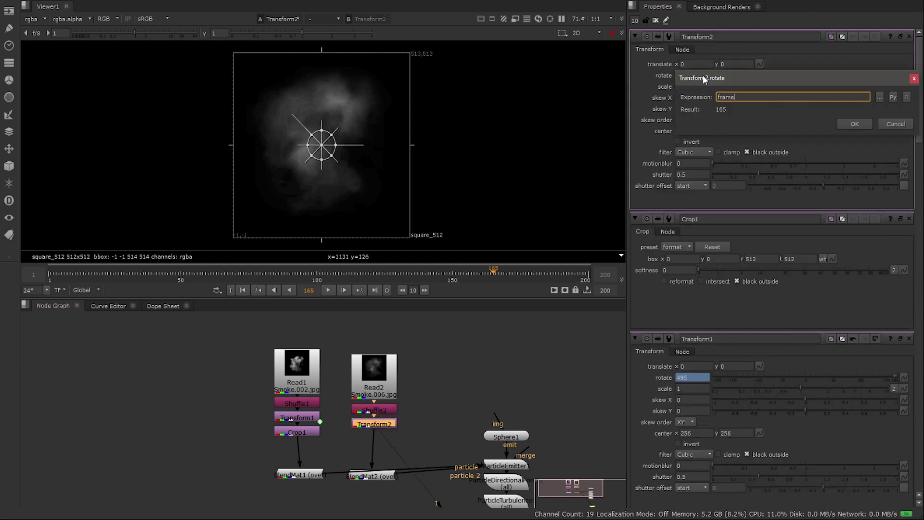
type("*-")
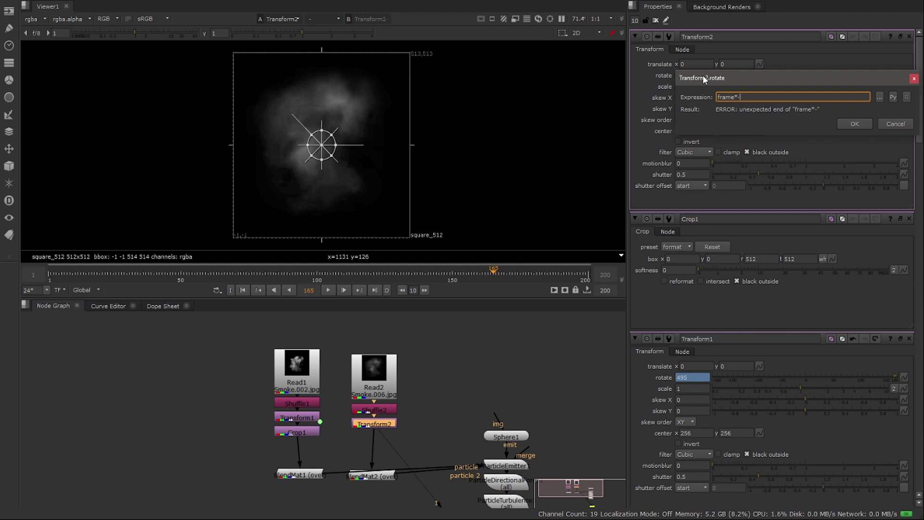
type("5")
key("Return")
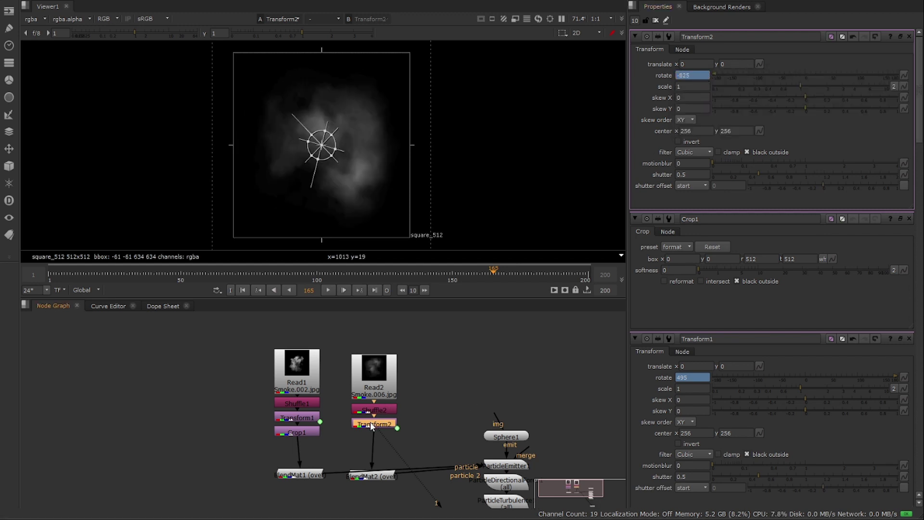
Step: Assign Crop1 to a second viewer input and play the animation to compare it with Transform2's rotating image
left_click(302, 430)
key("2")
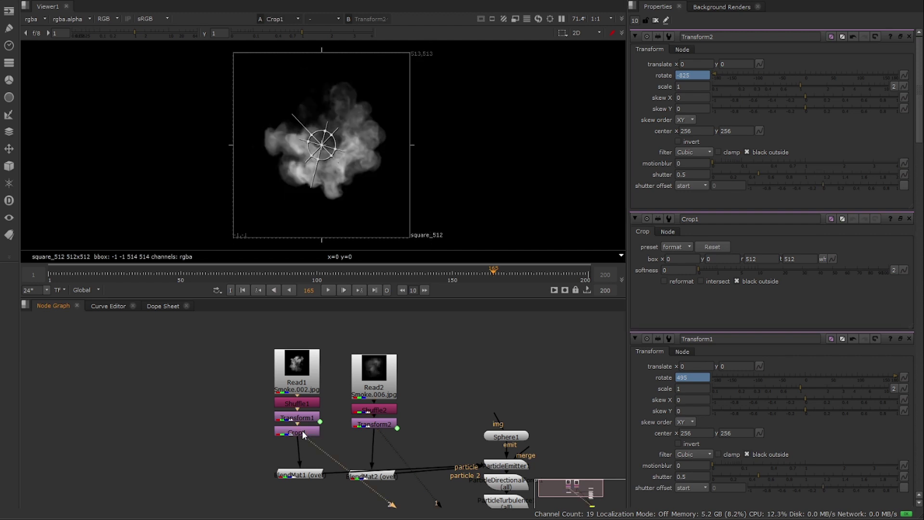
left_click(328, 290)
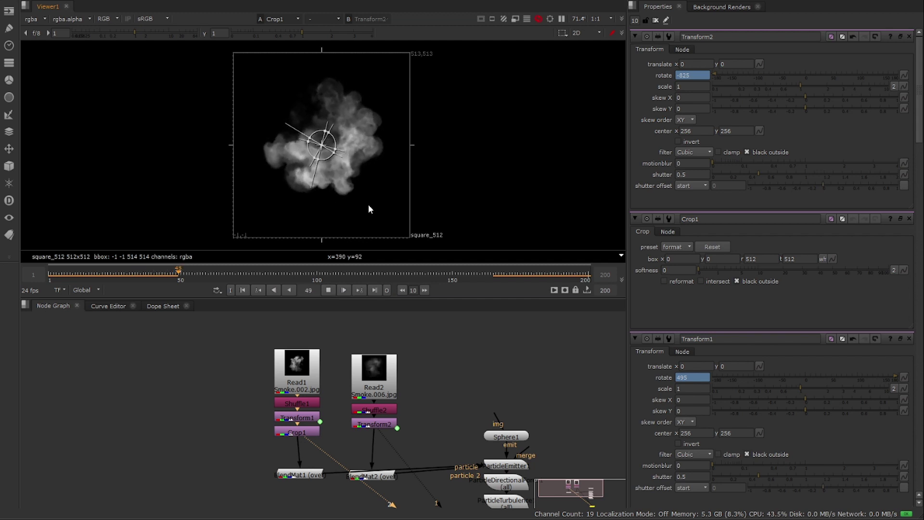
key("1")
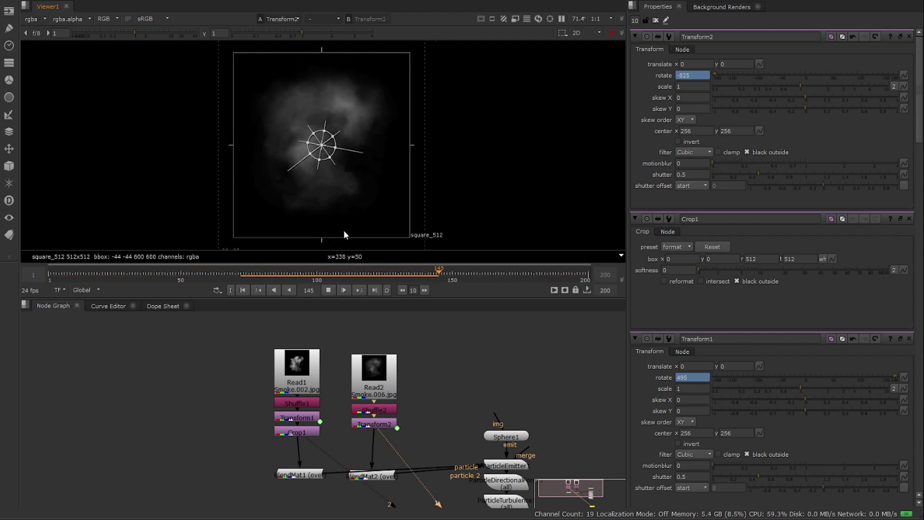
left_click(329, 290)
Step: Paste a copy of Crop1 between Transform2 and BlendMat2, and move BlendMat2 slightly up
left_click(372, 423)
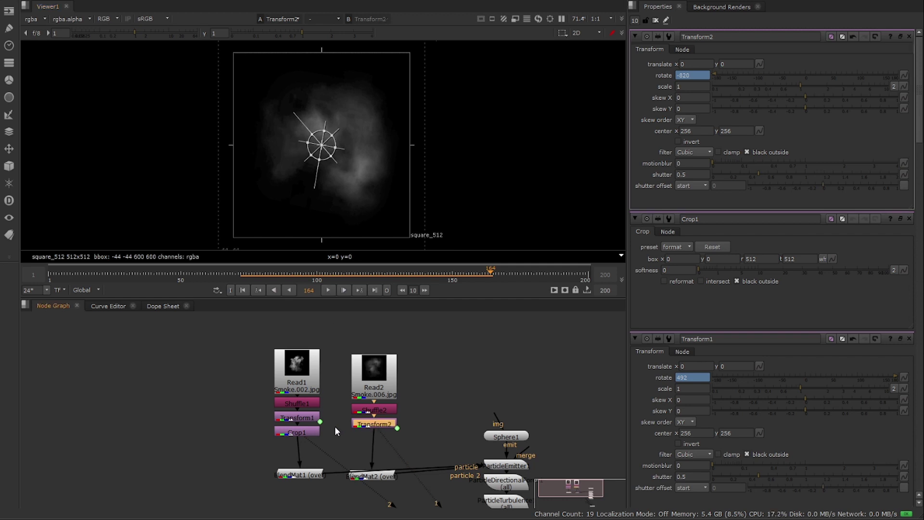
left_click(302, 432)
key("ctrl+c")
left_click(362, 426)
key("ctrl+v")
left_click(436, 410)
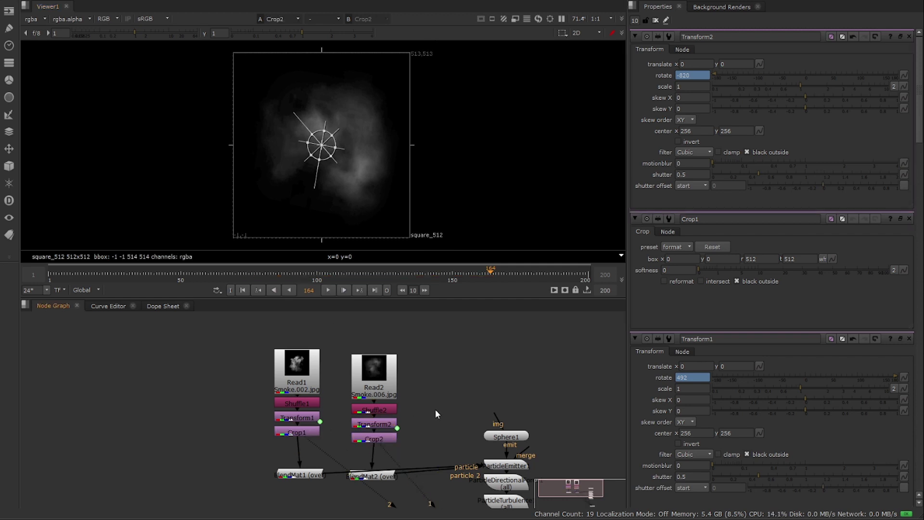
middle_click_drag(439, 449, 409, 378)
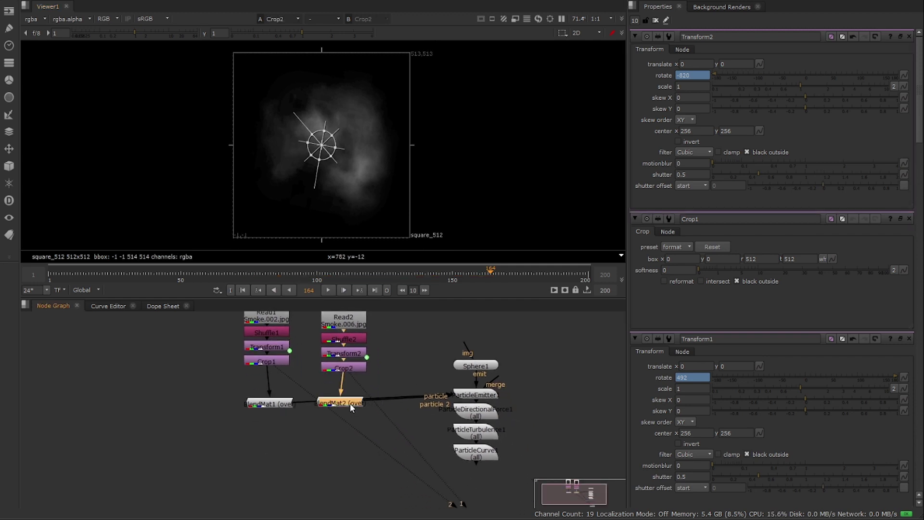
left_click_drag(351, 403, 349, 394)
Step: Return to the first frame, view ParticleCurve1's output and play the simulation to examine the rotating smoke
left_click(244, 291)
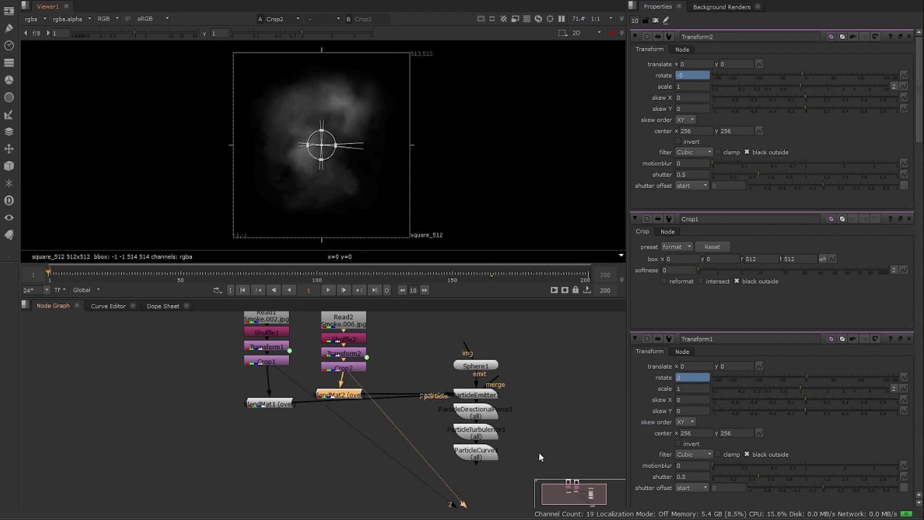
left_click(490, 454)
key("1")
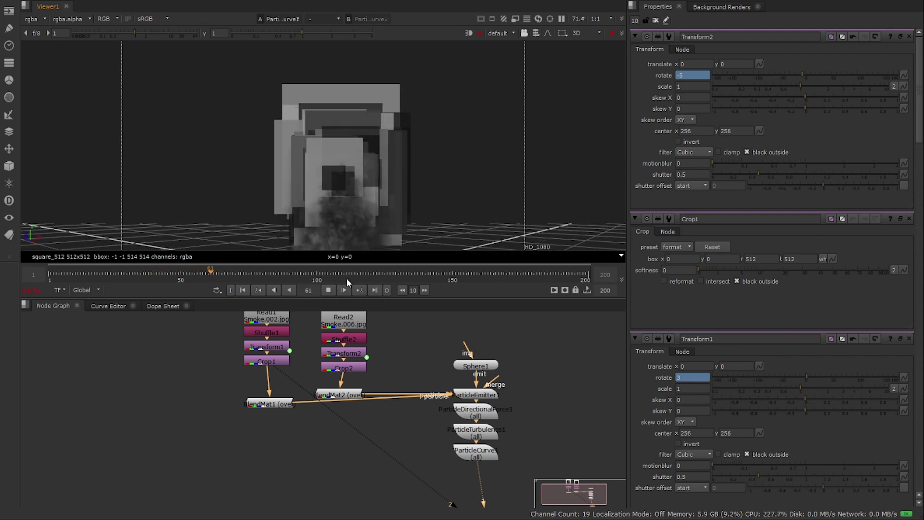
left_click(328, 291)
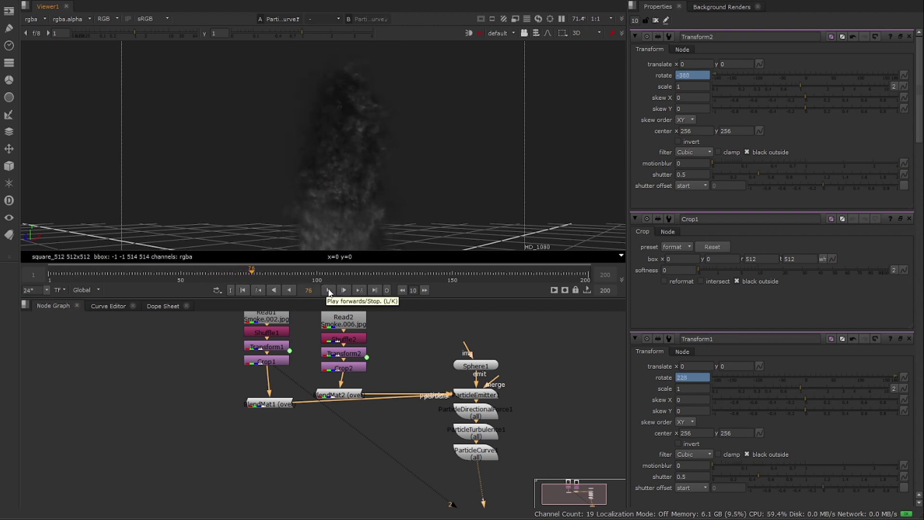
left_click(328, 291)
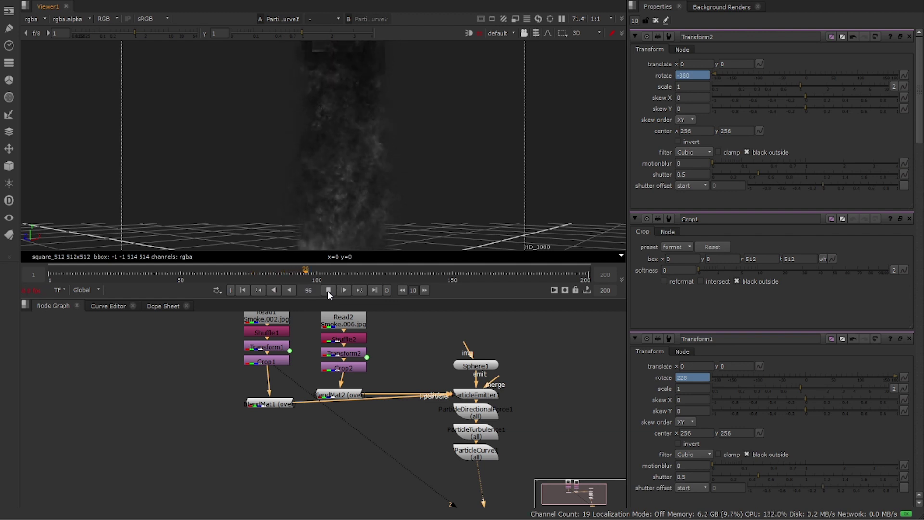
left_click(328, 290)
Step: Examine the smoke column up close from different distances while the simulation plays on
middle_click_drag(345, 176, 348, 155)
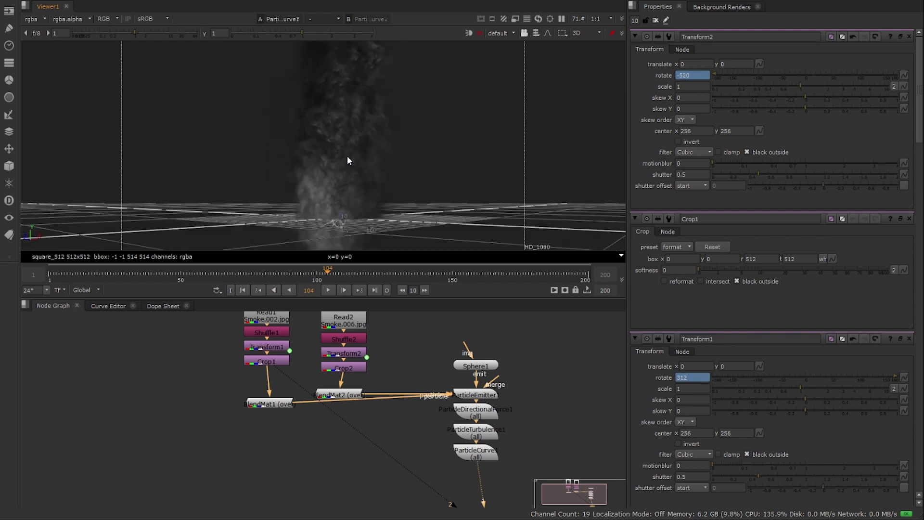
scroll(348, 160, "up", 3)
left_click(324, 291)
left_click(324, 291)
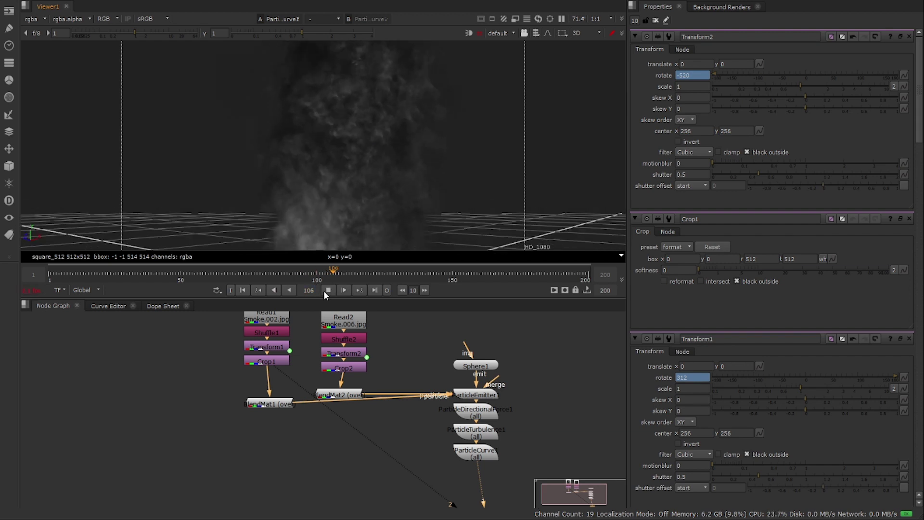
scroll(378, 148, "up", 3)
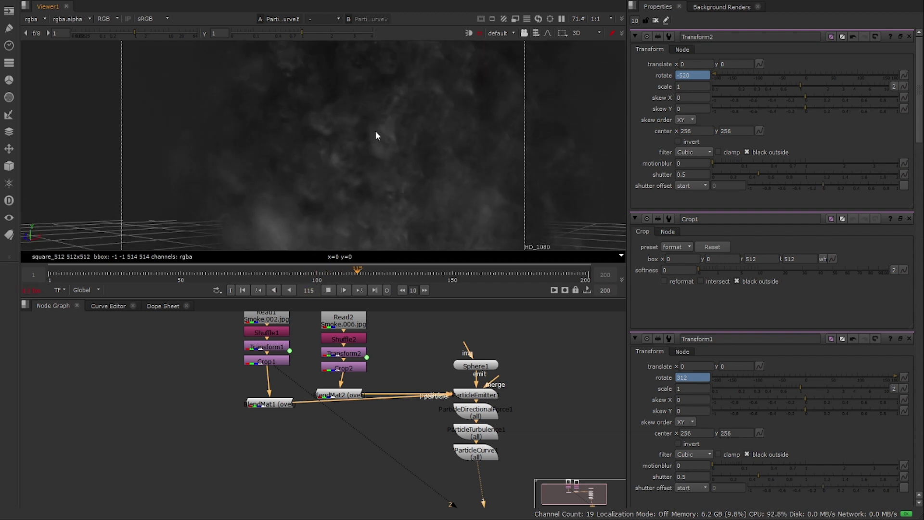
scroll(412, 178, "down", 3)
scroll(411, 178, "down", 2)
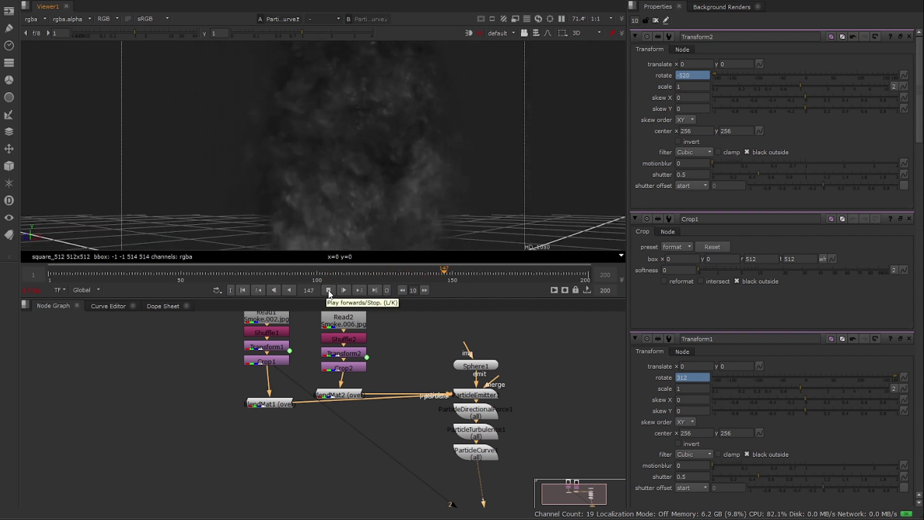
left_click(328, 290)
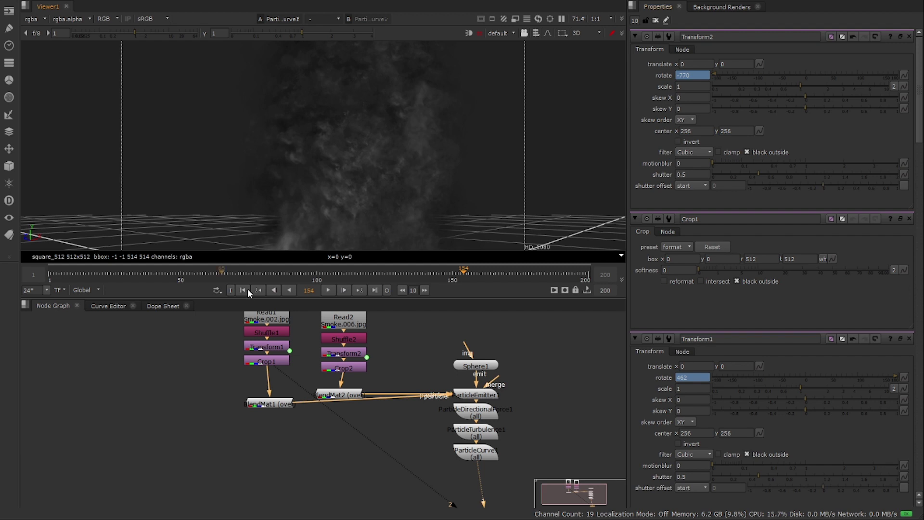
Step: Generate keys for Transform2's rotate from frame 1 to 200 with an increment of 1
left_click(353, 357)
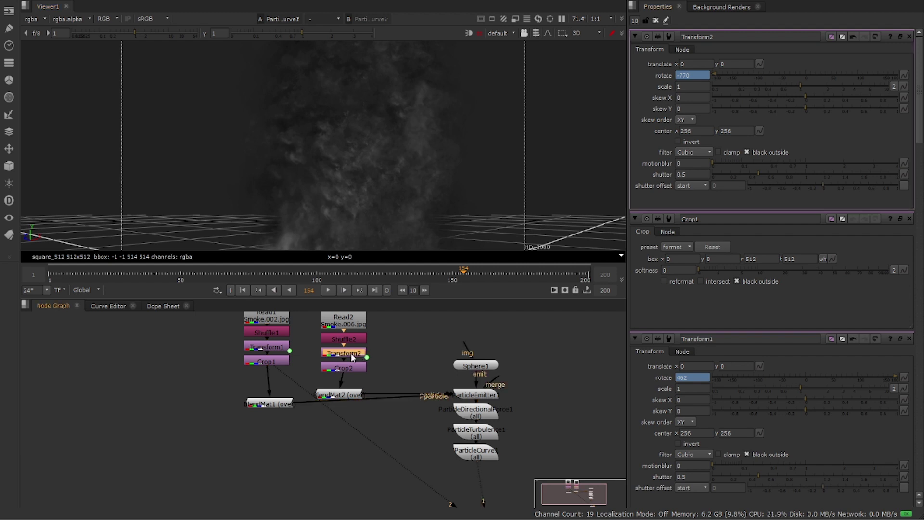
right_click(698, 75)
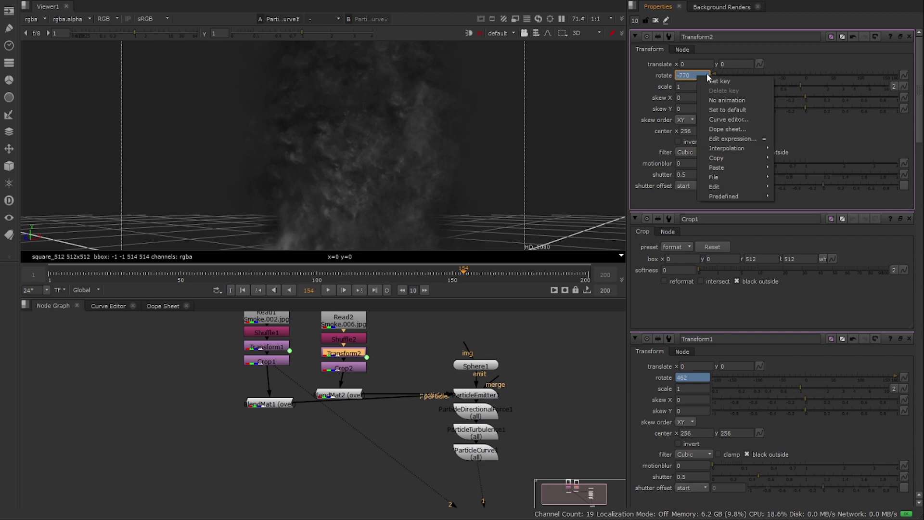
mouse_move(730, 188)
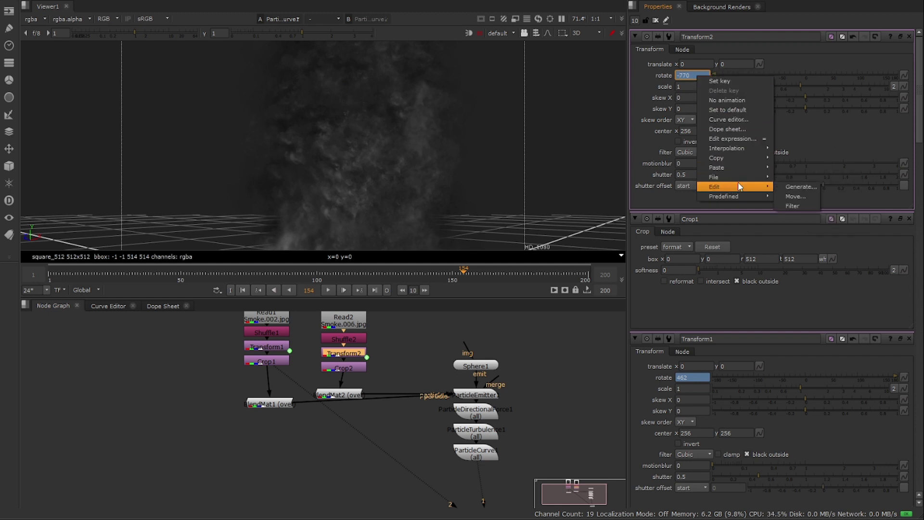
left_click(801, 186)
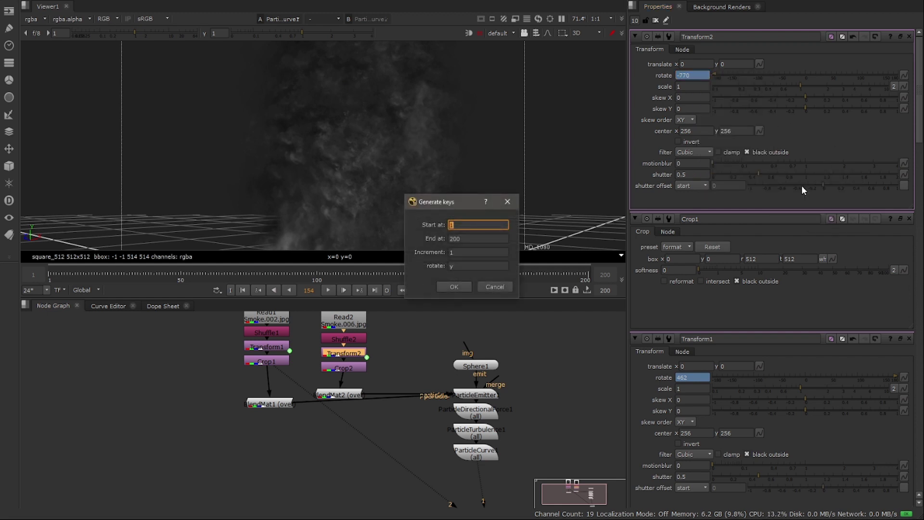
left_click(452, 287)
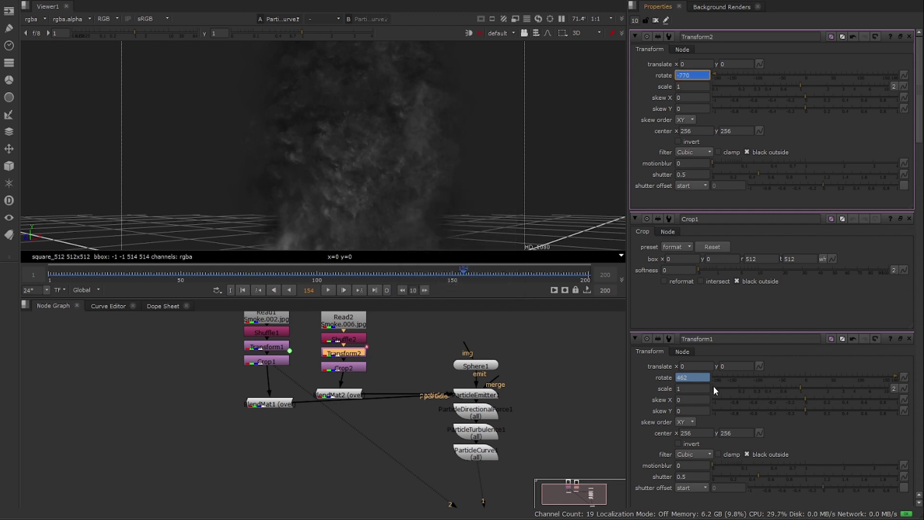
Step: Generate keys for Transform1's rotate with the default range and increment
right_click(691, 379)
mouse_move(735, 489)
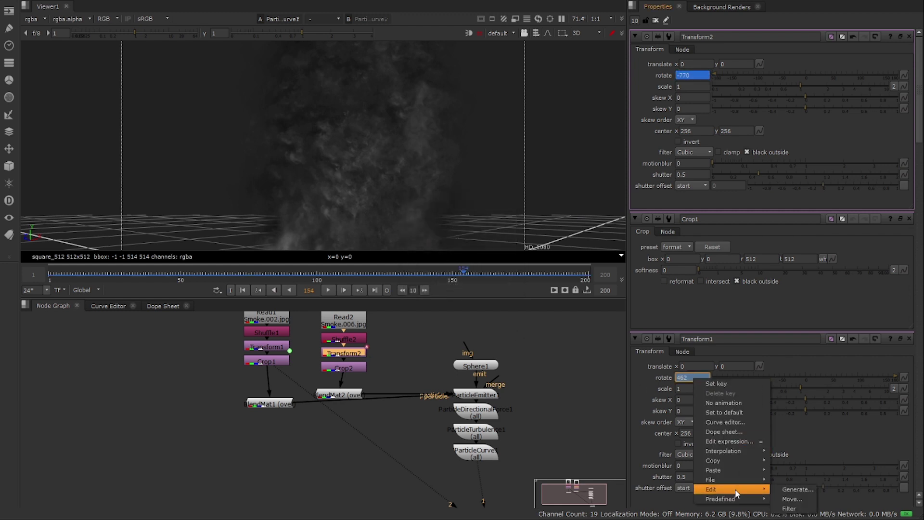
left_click(790, 491)
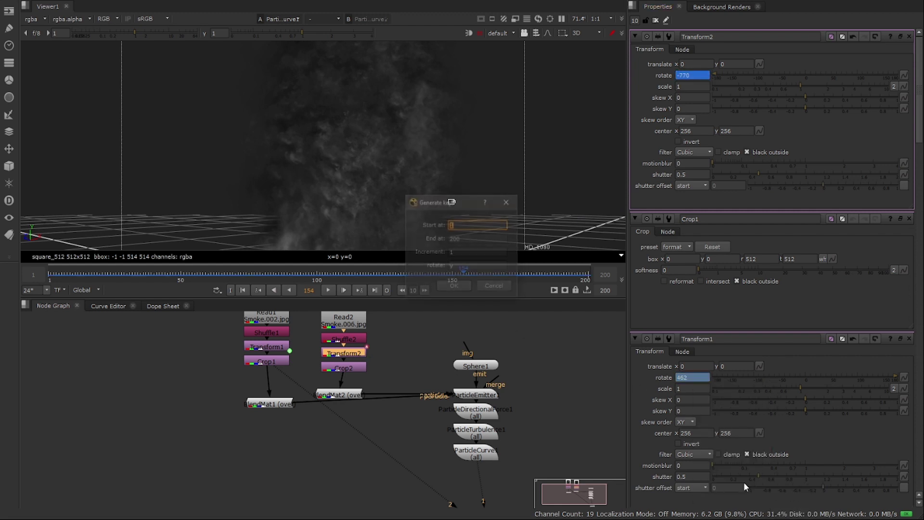
left_click(451, 286)
Step: Check both rotate curves in the Curve Editor, return to the node graph and scrub back to frame 125
left_click(108, 306)
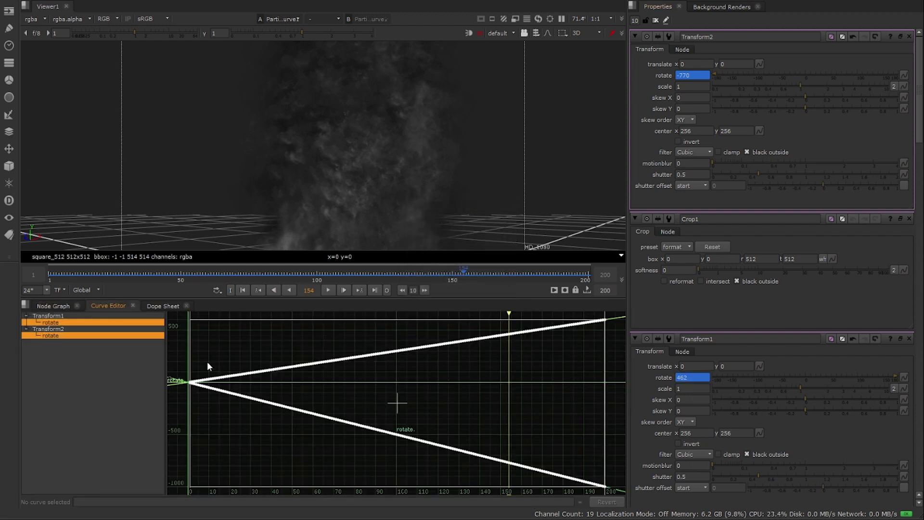
left_click(54, 306)
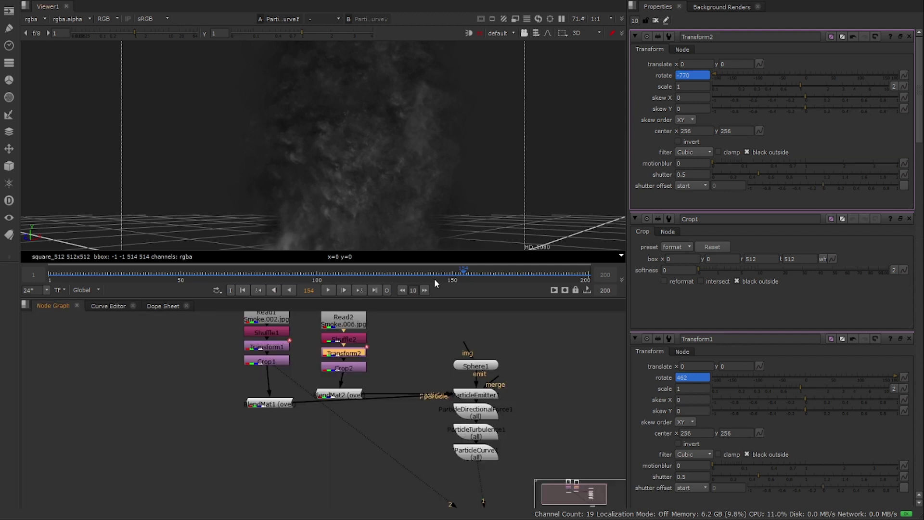
left_click_drag(434, 278, 383, 272)
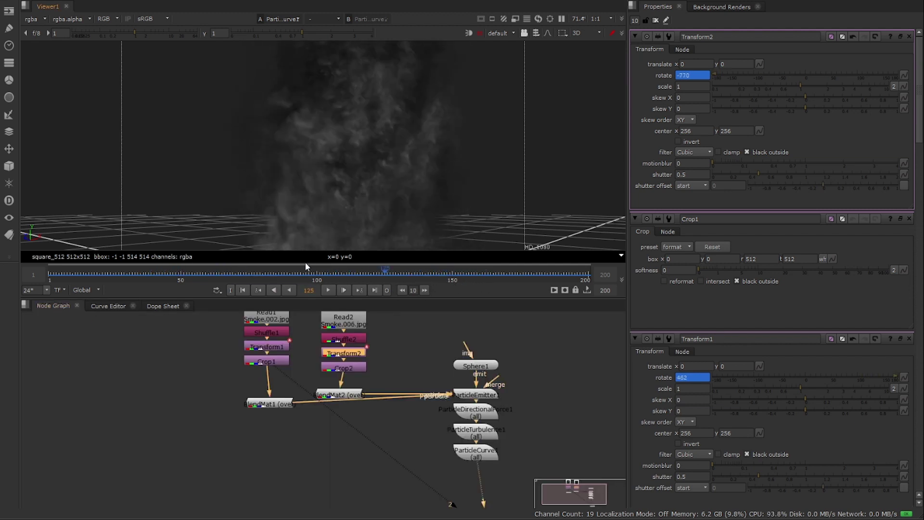
Step: Go to frame 173 and move ParticleCurve1 farther below ParticleTurbulence1 to open a gap between the two nodes
left_click_drag(306, 266, 511, 259)
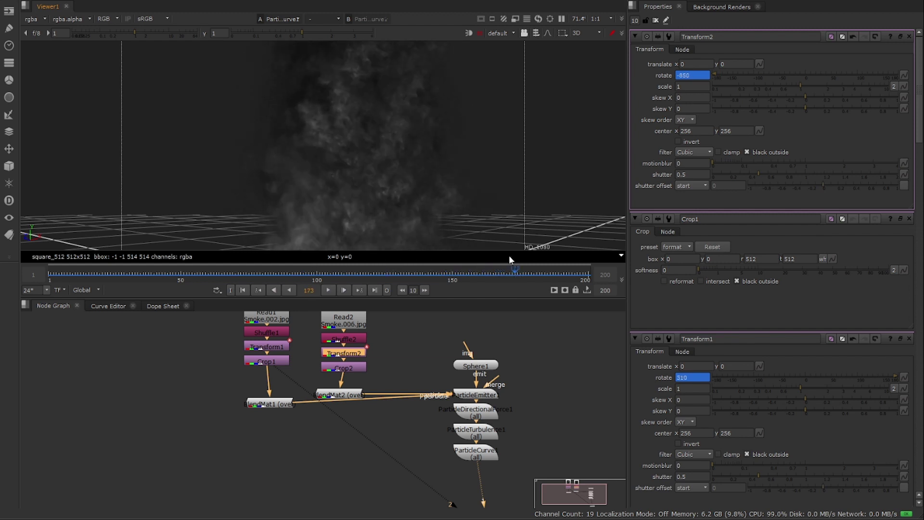
scroll(414, 162, "down", 5)
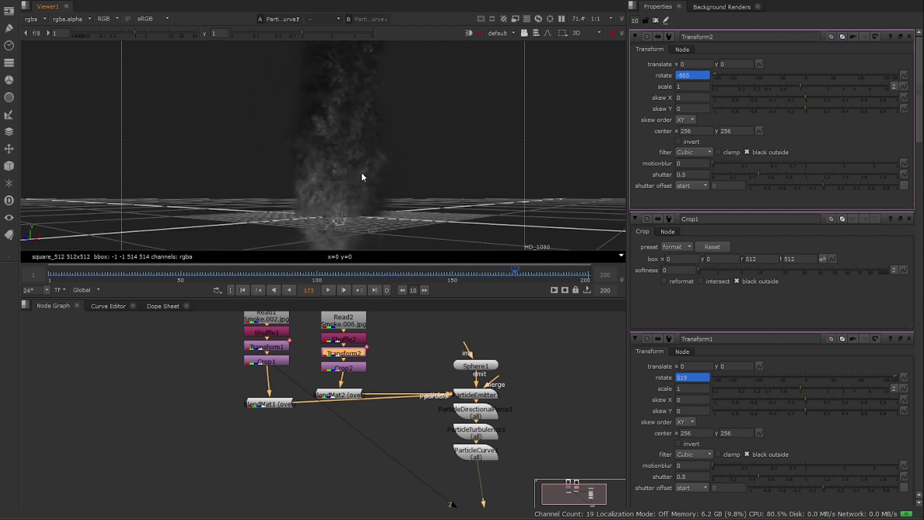
left_click_drag(362, 177, 472, 218)
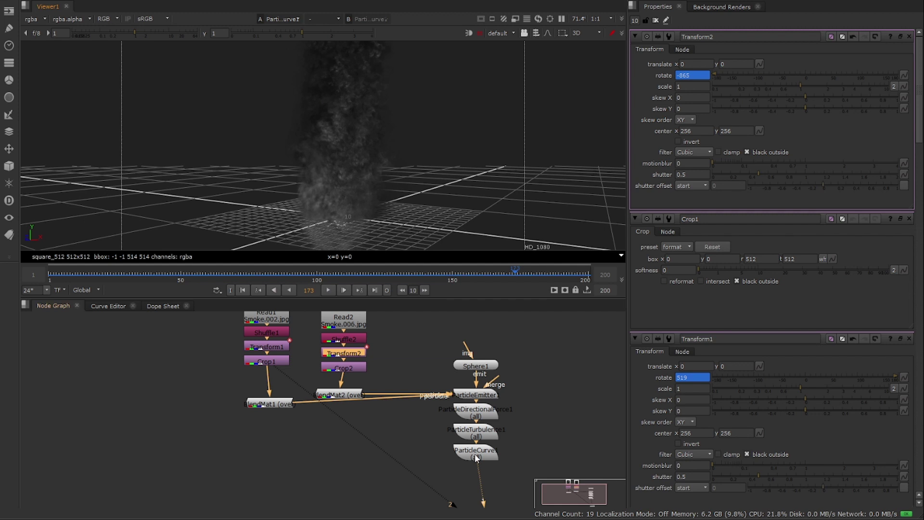
middle_click_drag(476, 457, 464, 397)
left_click_drag(464, 398, 468, 440)
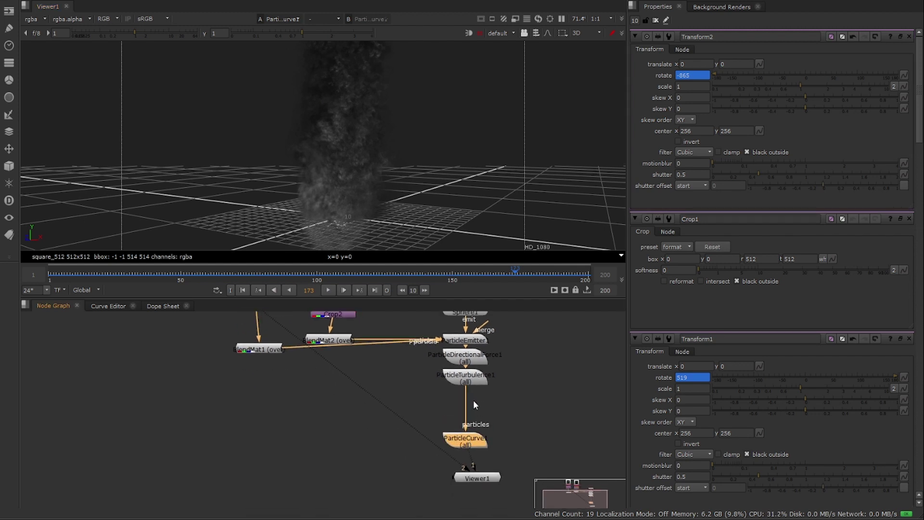
Step: Insert a ParticleVortex node between ParticleTurbulence1 and ParticleCurve1
scroll(473, 405, "up", 4)
left_click(472, 354)
key("Tab")
type("v")
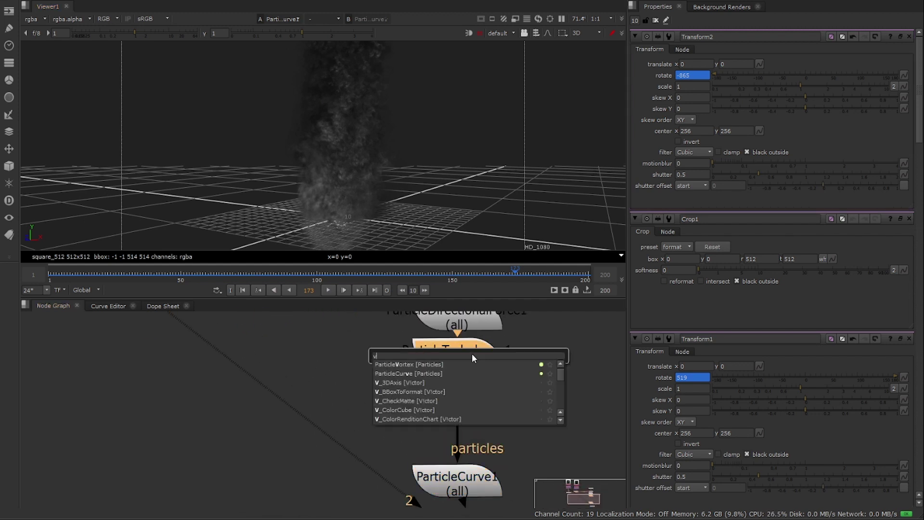
type("orte")
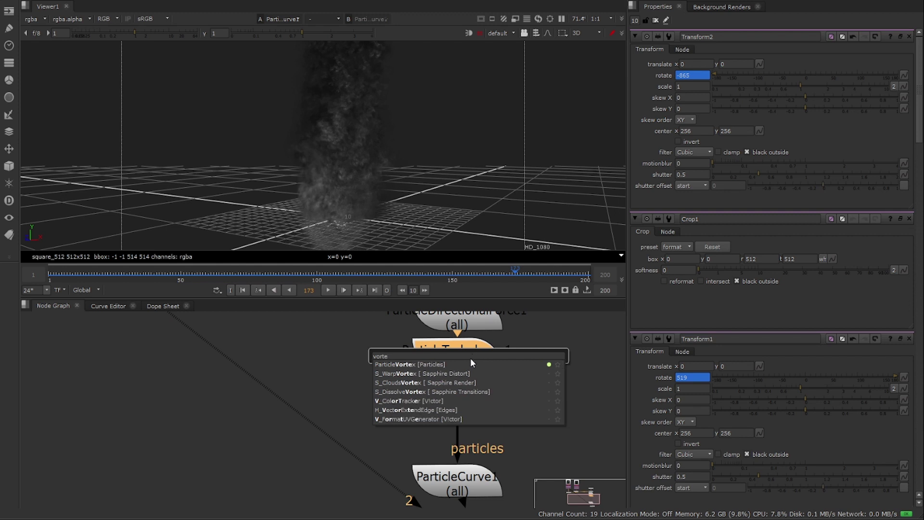
left_click(468, 365)
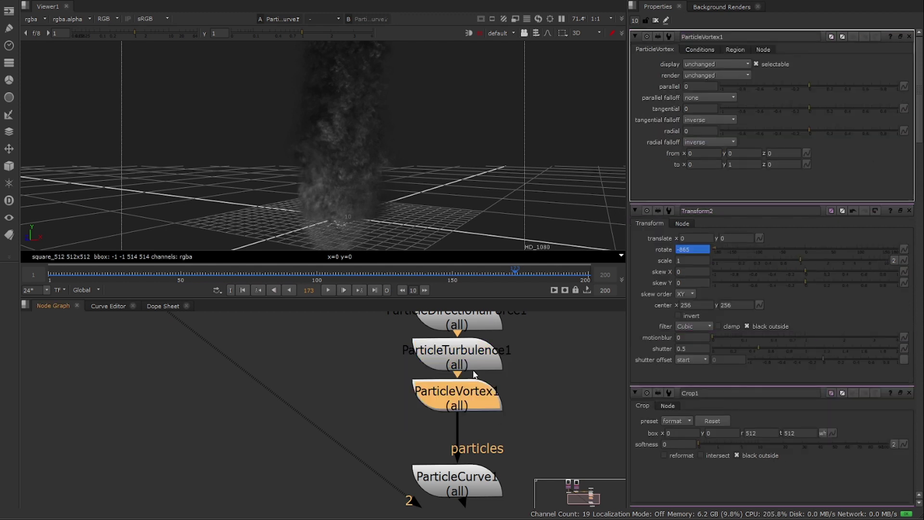
Step: View the output of ParticleVortex1 in the 3D viewer, then switch the viewer back to ParticleCurve1
key("1")
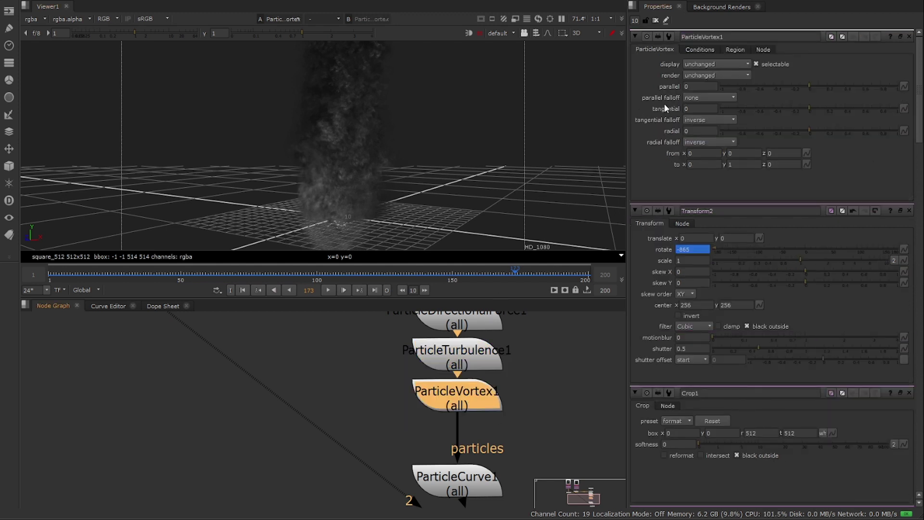
left_click(573, 145)
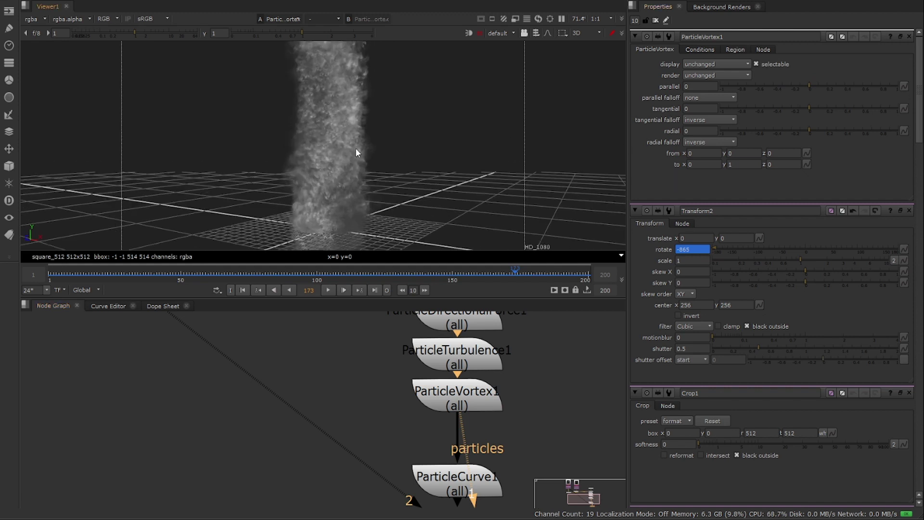
left_click(458, 465)
key("1")
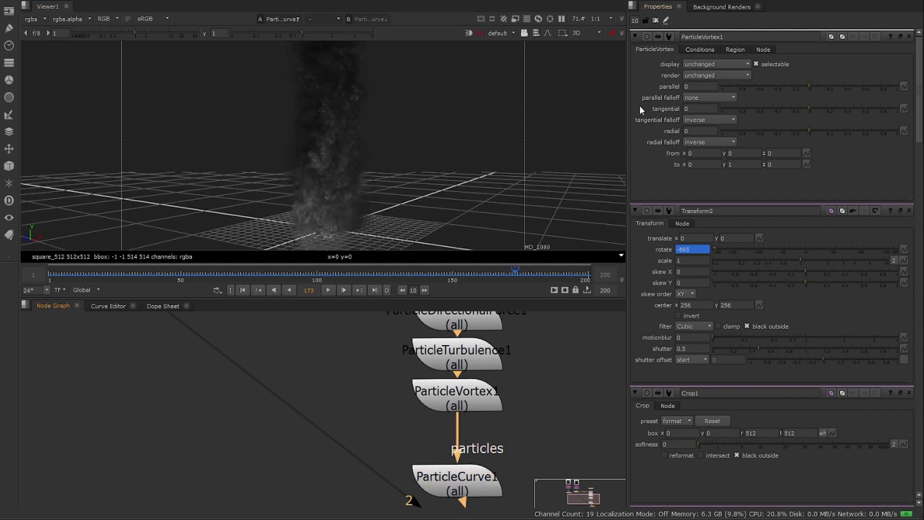
Step: Try a tangential value of 1 on ParticleVortex1 and play the simulation from the first frame, viewing it from above
left_click(708, 110)
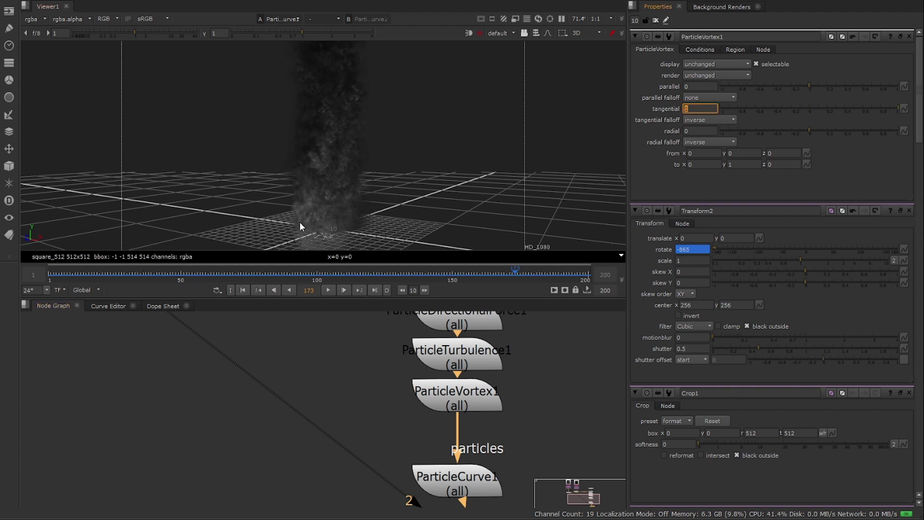
left_click(242, 290)
left_click(329, 290)
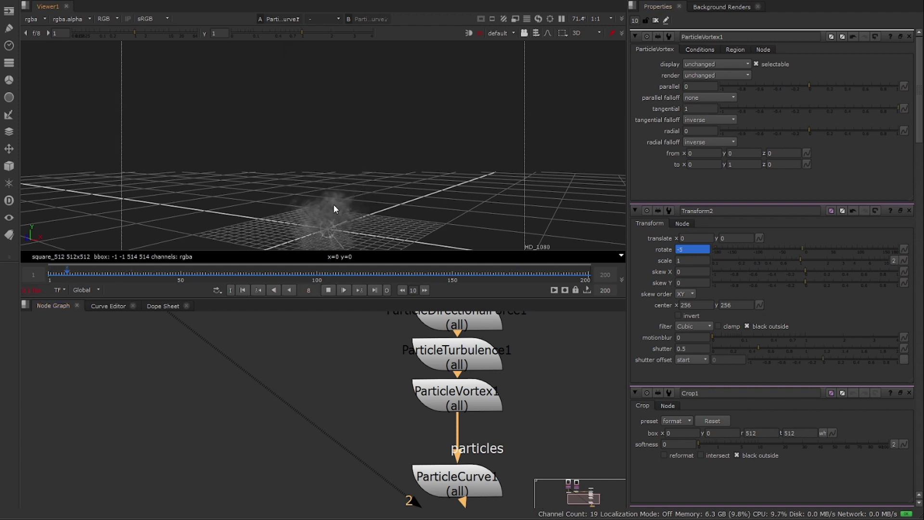
left_click_drag(328, 165, 330, 207, "ctrl")
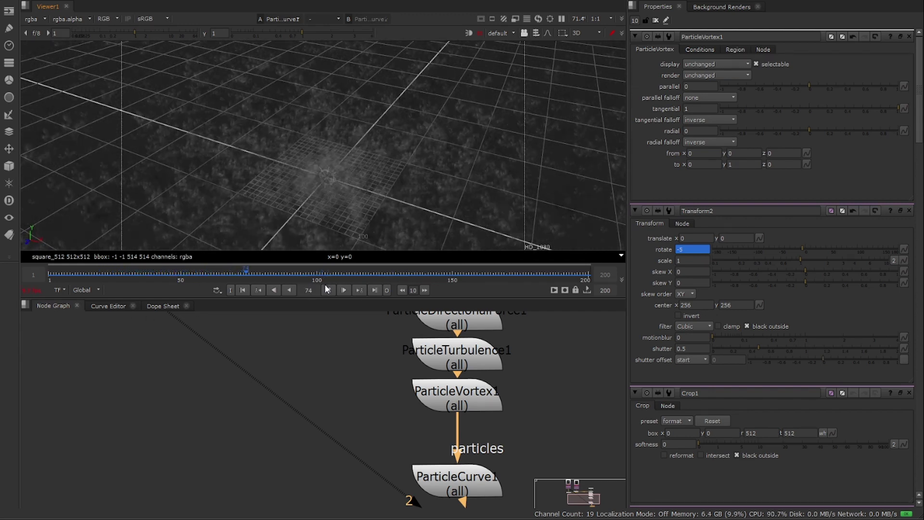
left_click_drag(345, 206, 337, 180, "ctrl")
Step: Try a tangential value of 0.1 on ParticleVortex1 and play the simulation from the first frame to about frame 61
left_click(243, 290)
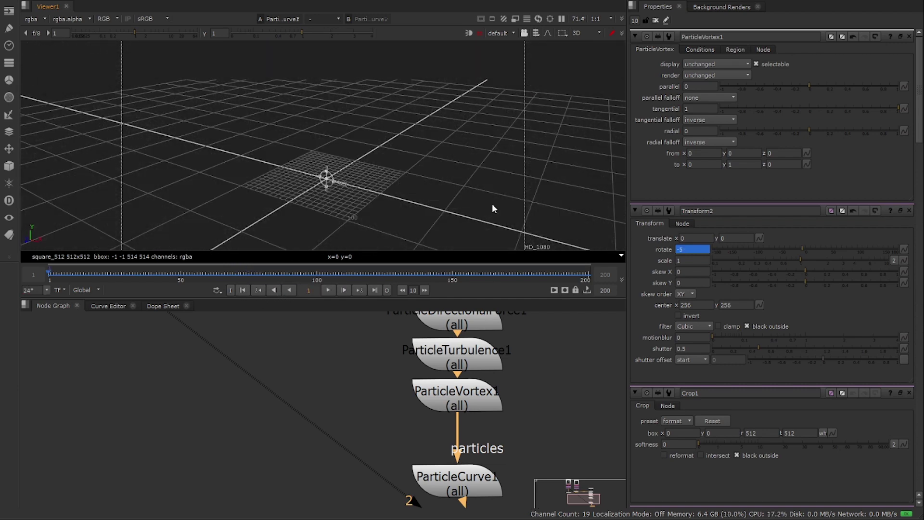
type(".1")
key("Return")
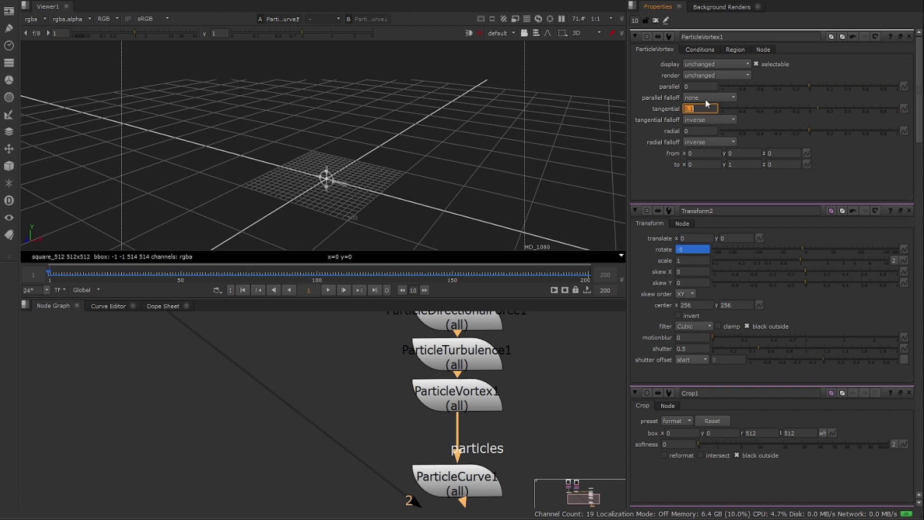
left_click(328, 289)
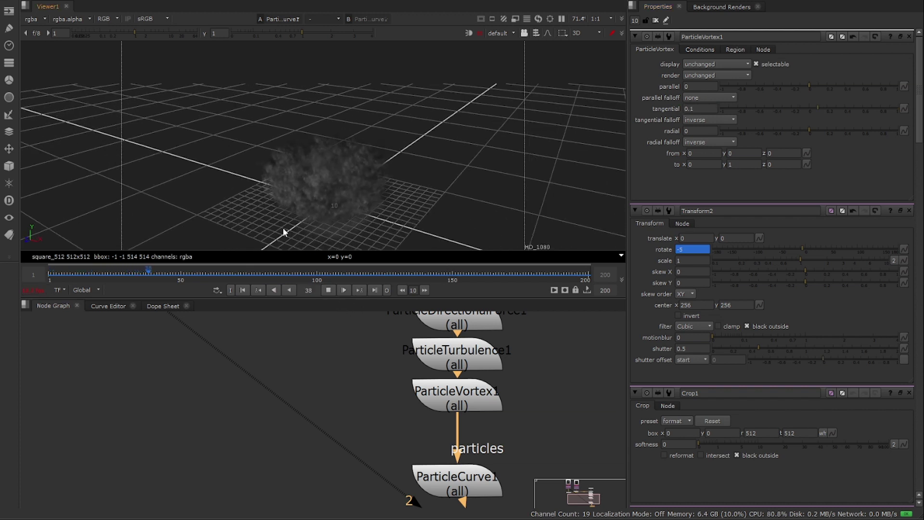
left_click(328, 291)
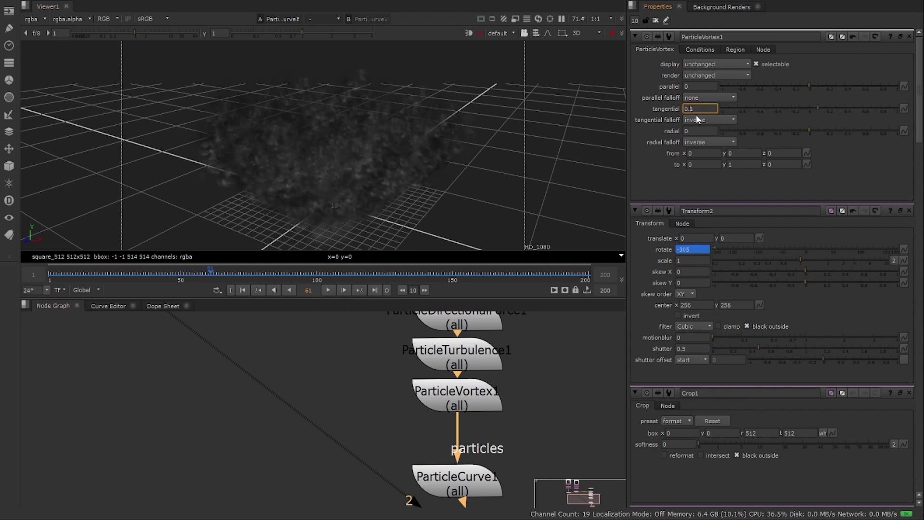
Step: Set ParticleVortex1's tangential to 0.01 and play the simulation on while orbiting around the smoke column
type("0")
key("Return")
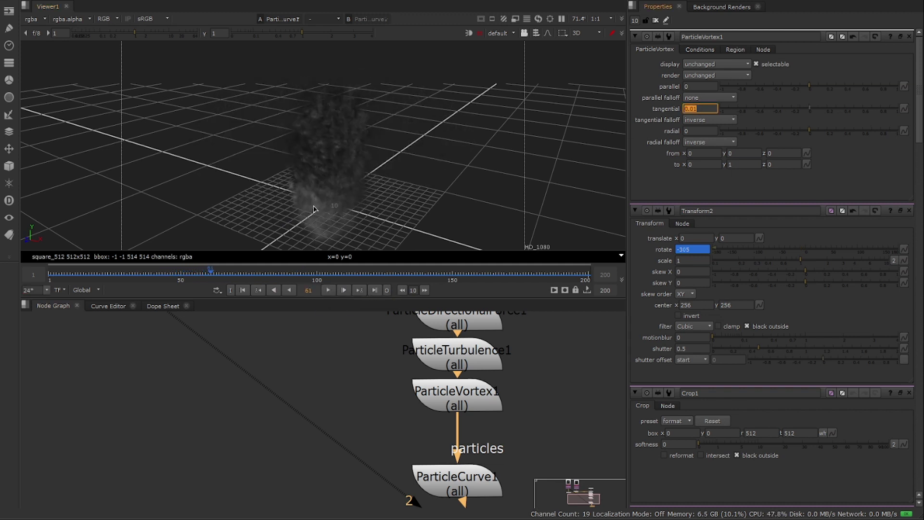
scroll(355, 236, "up", 2)
left_click(329, 289)
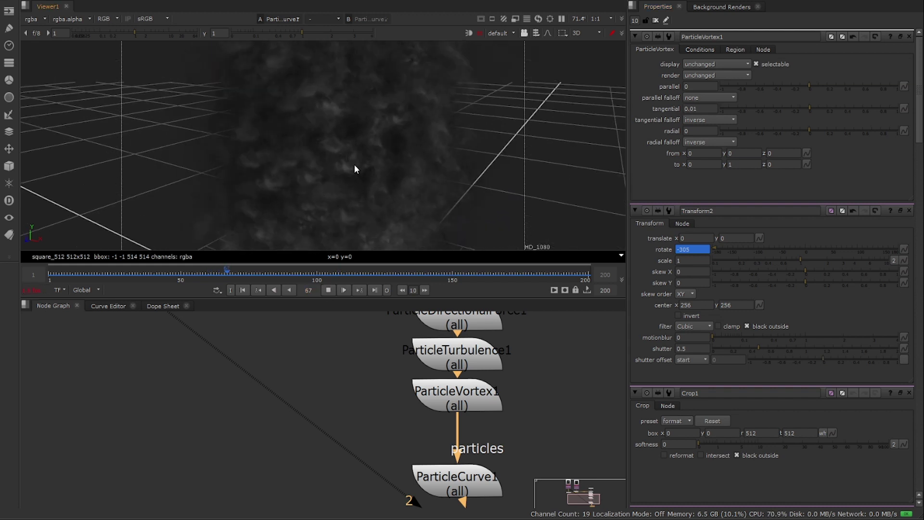
middle_click_drag(385, 197, 351, 131, "alt")
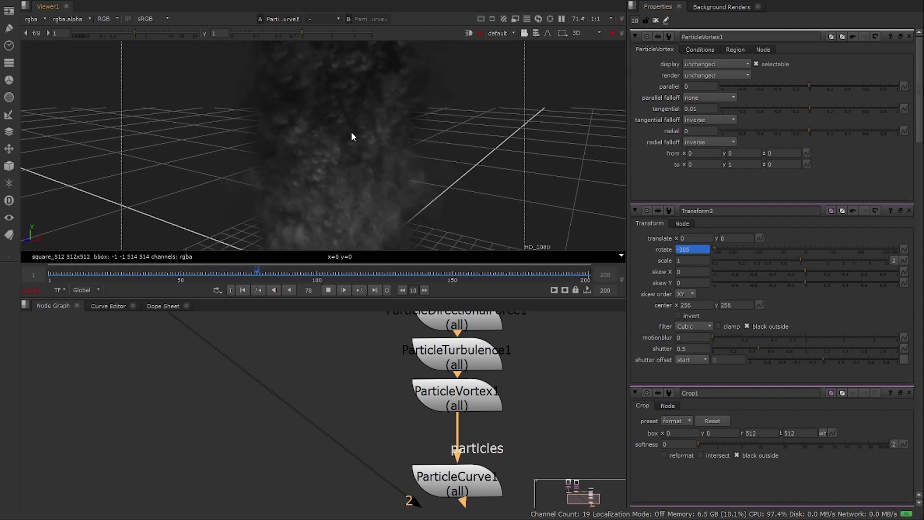
left_click_drag(351, 132, 312, 181, "ctrl")
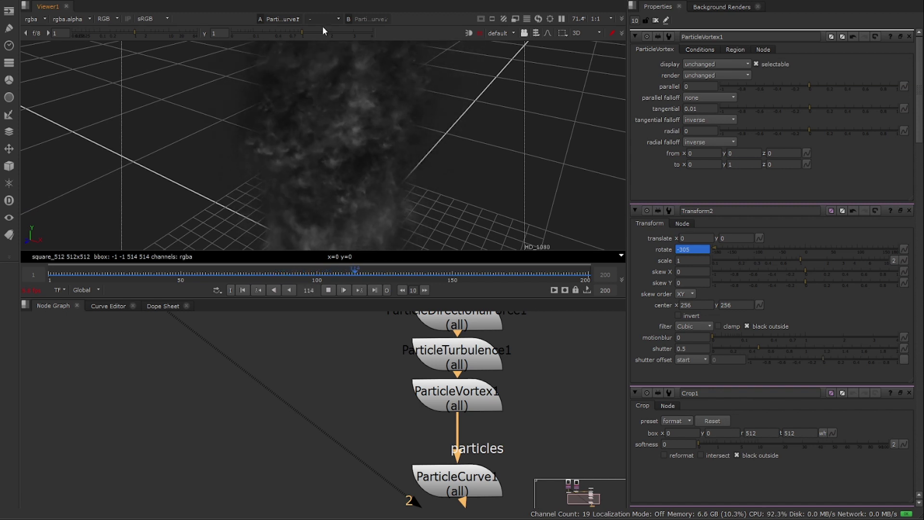
left_click_drag(453, 185, 343, 134, "ctrl")
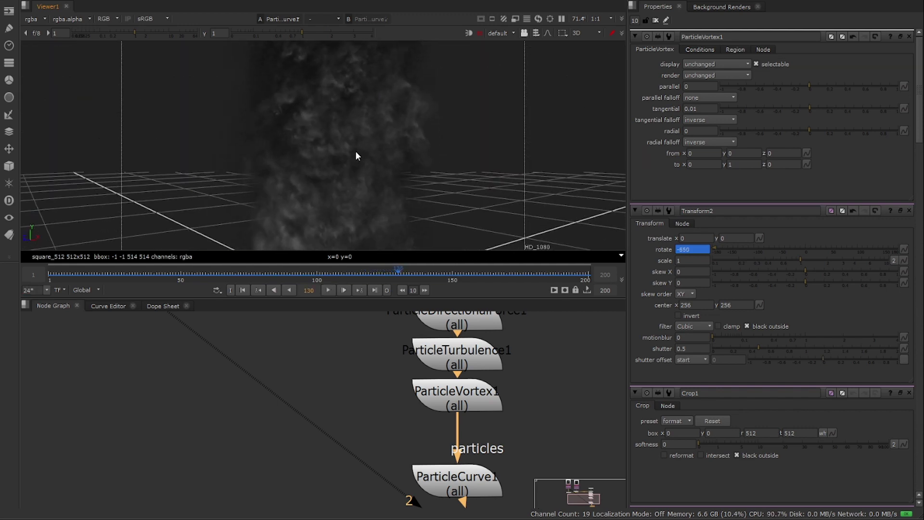
Step: Examine the playing smoke in the maximized viewer from several angles, then restore the normal layout
key("space")
left_click_drag(396, 366, 469, 217, "alt")
scroll(469, 217, "down", 2)
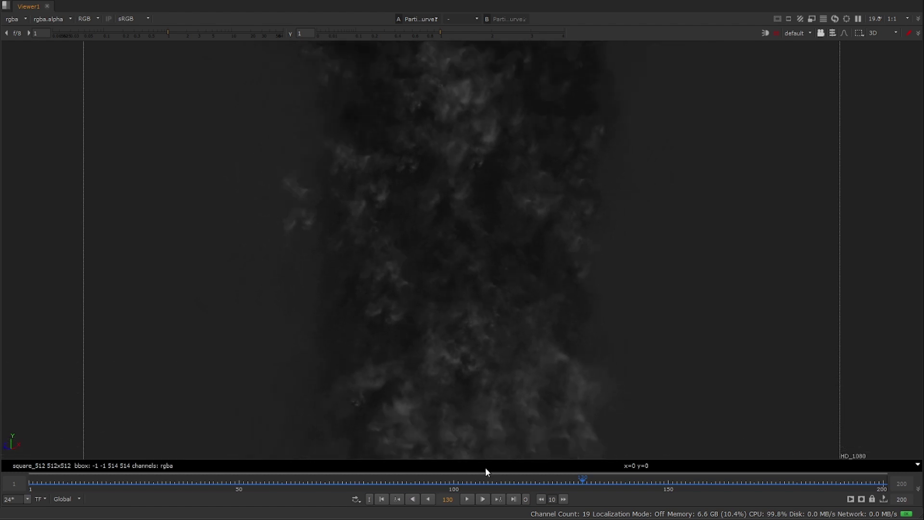
left_click(468, 499)
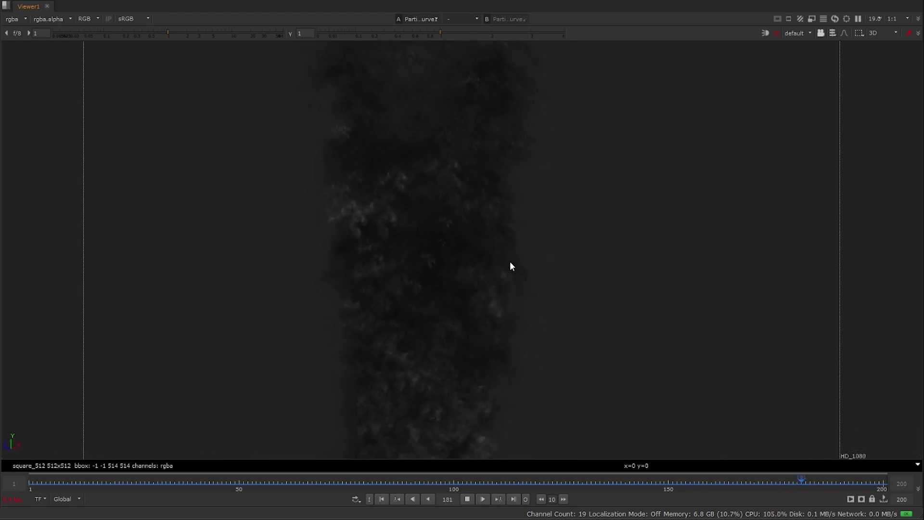
left_click_drag(510, 262, 389, 333, "ctrl")
left_click_drag(353, 330, 530, 329, "ctrl")
left_click(468, 499)
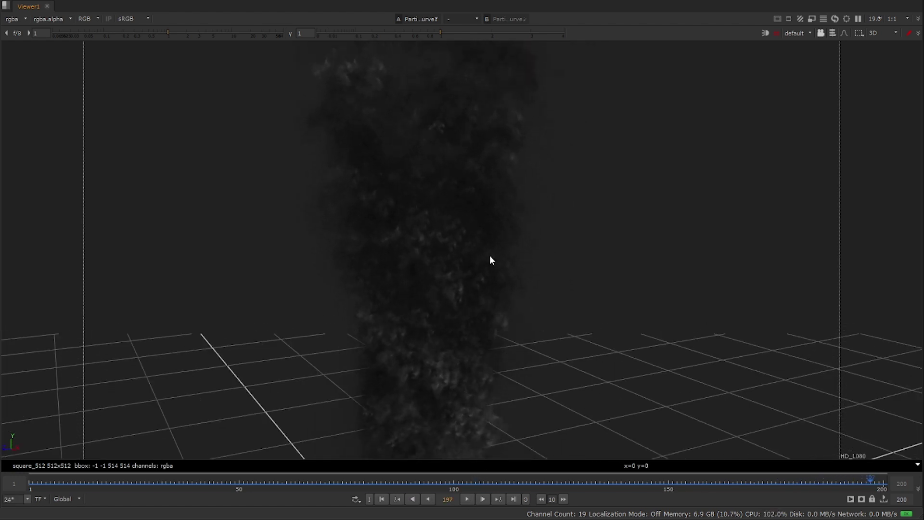
left_click_drag(490, 256, 413, 268, "ctrl")
key("space")
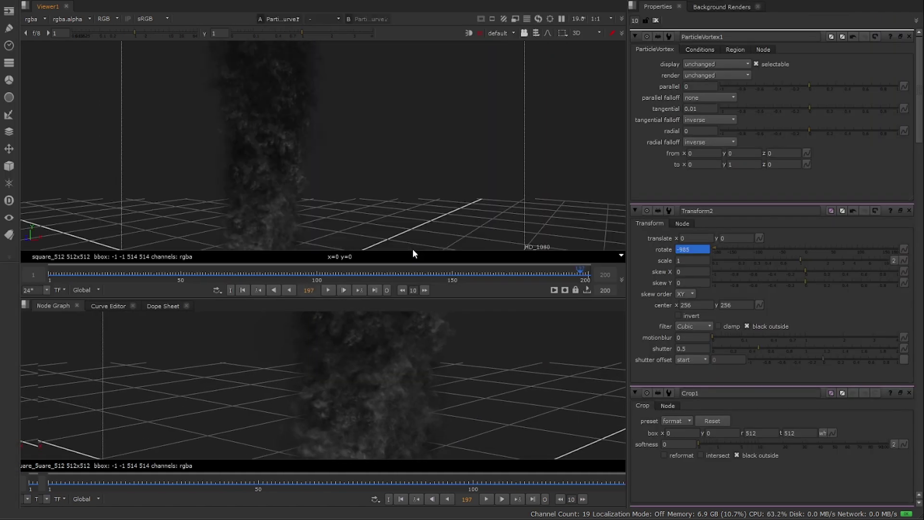
Step: Set ParticleEmitter1's emission rate to 30 and frame the whole smoke column
middle_click_drag(547, 355, 489, 490)
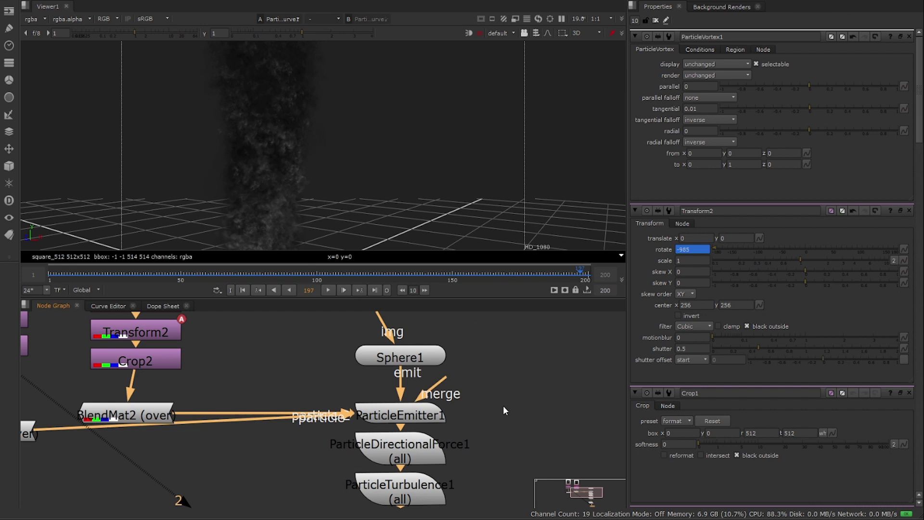
double_click(424, 410)
double_click(720, 123)
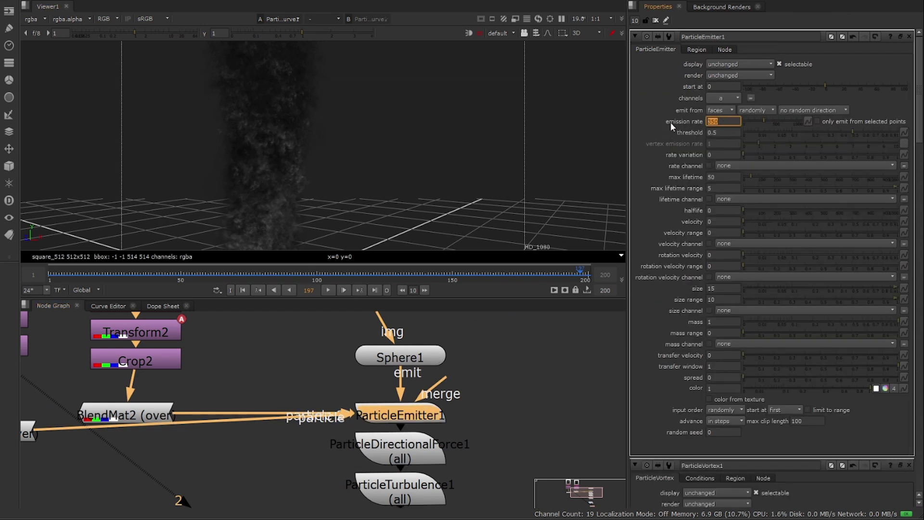
type("30")
key("Return")
scroll(304, 161, "down", 3)
left_click_drag(304, 160, 363, 147, "alt")
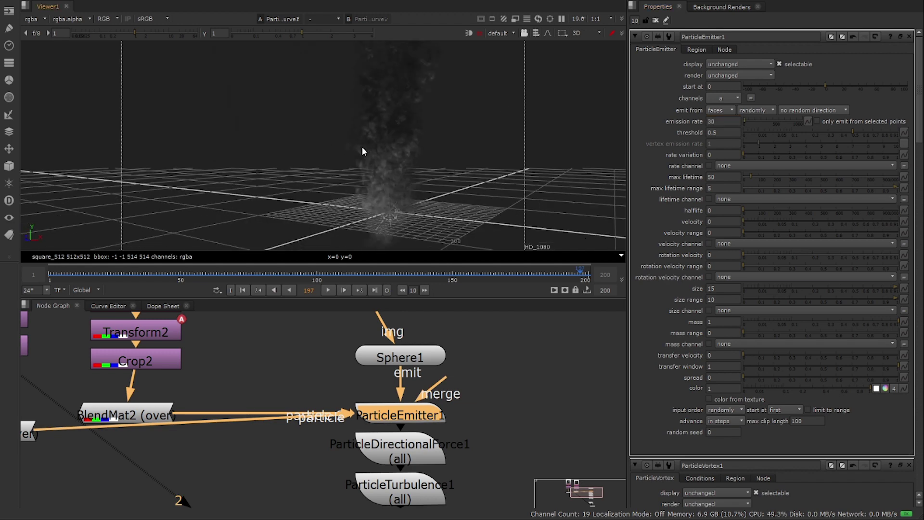
Step: Play the simulation from the first frame and examine the thinner smoke from different angles
left_click(242, 290)
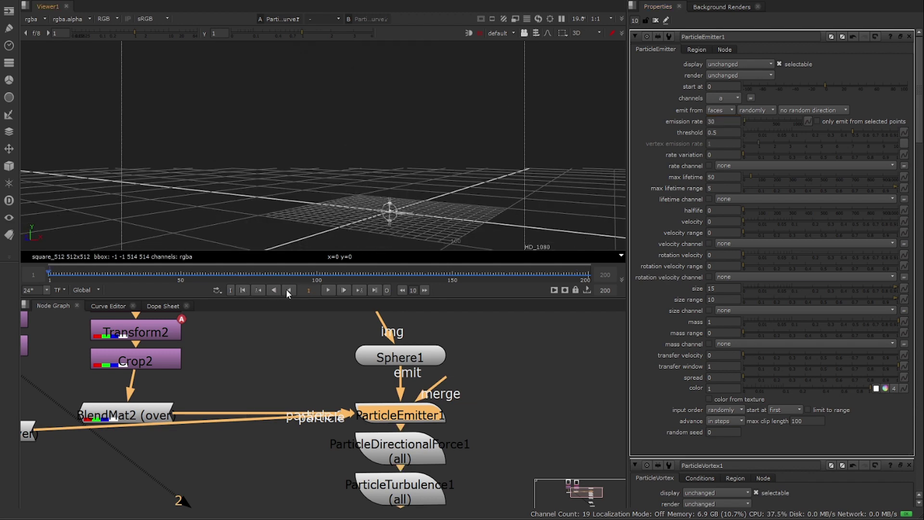
left_click(329, 290)
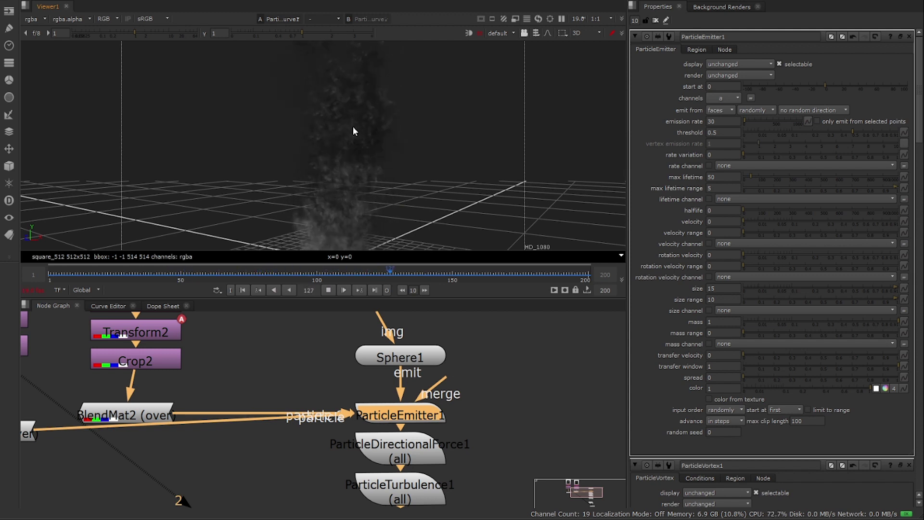
middle_click_drag(384, 244, 399, 194)
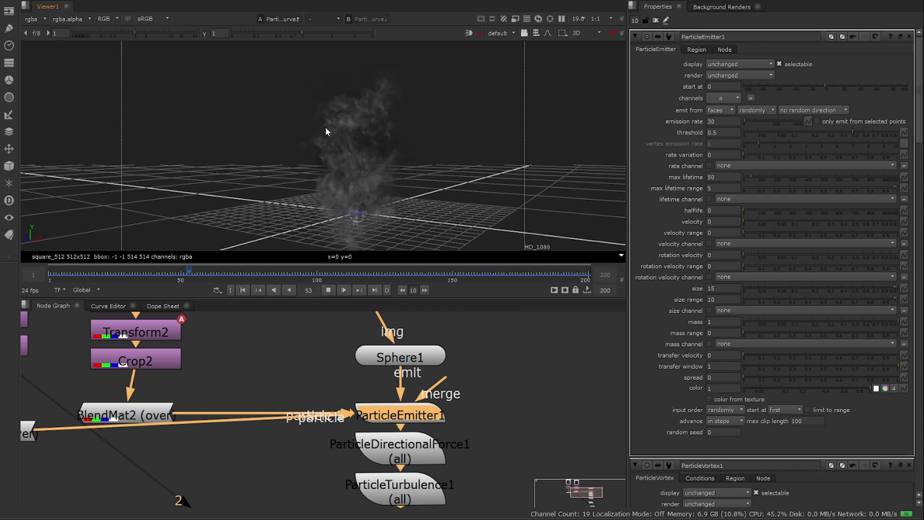
left_click_drag(333, 126, 362, 107, "ctrl")
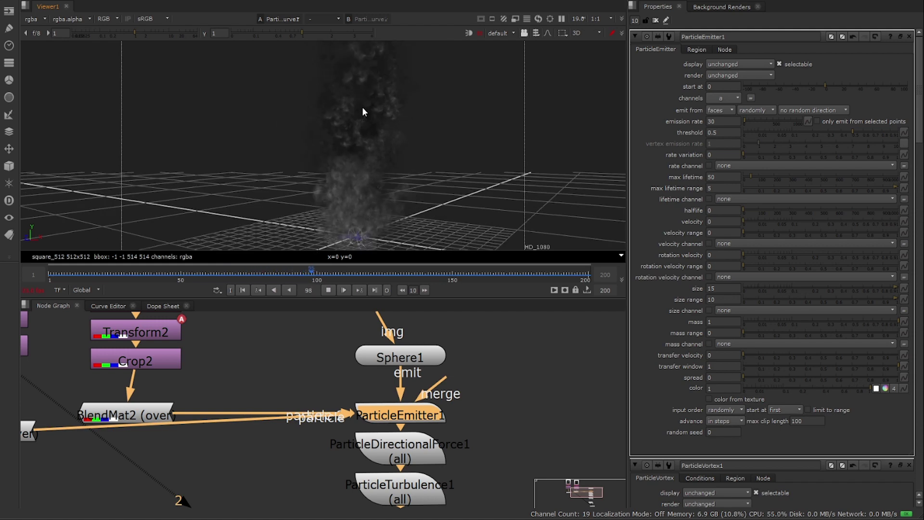
middle_click_drag(363, 108, 362, 116)
Step: Open Sphere1's properties and look along the particle nodes down to ParticleVortex1
middle_click_drag(461, 439, 464, 416)
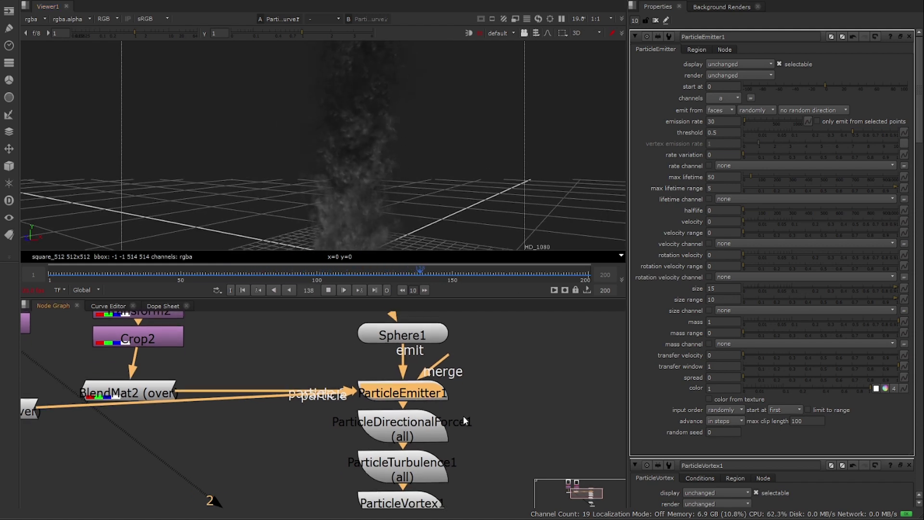
double_click(403, 334)
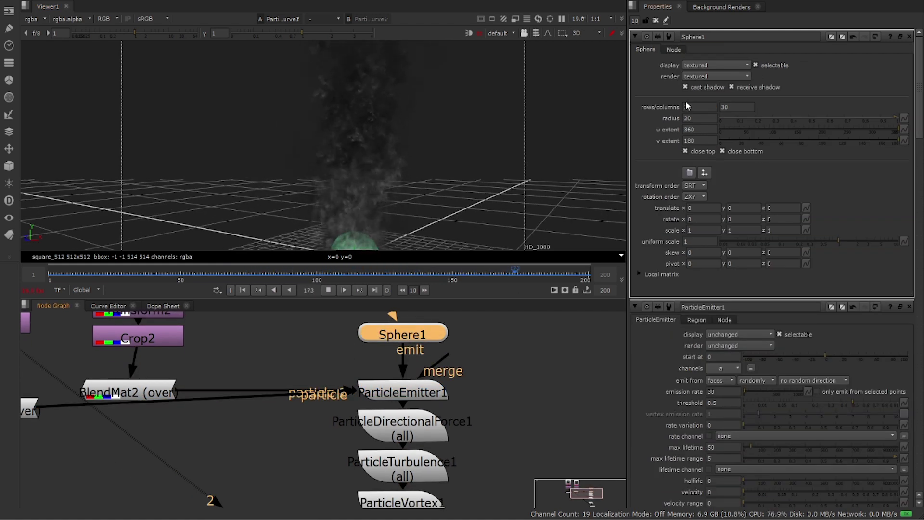
middle_click_drag(381, 398, 388, 358)
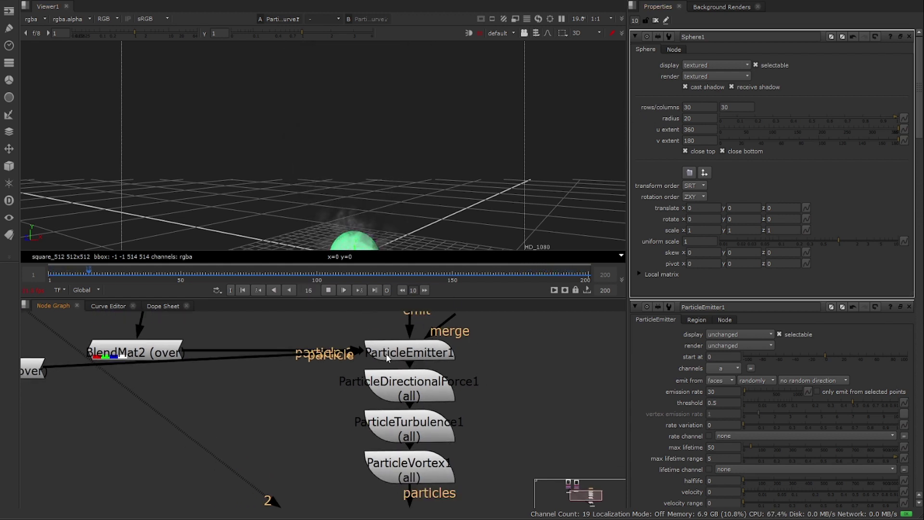
middle_click_drag(518, 422, 517, 387)
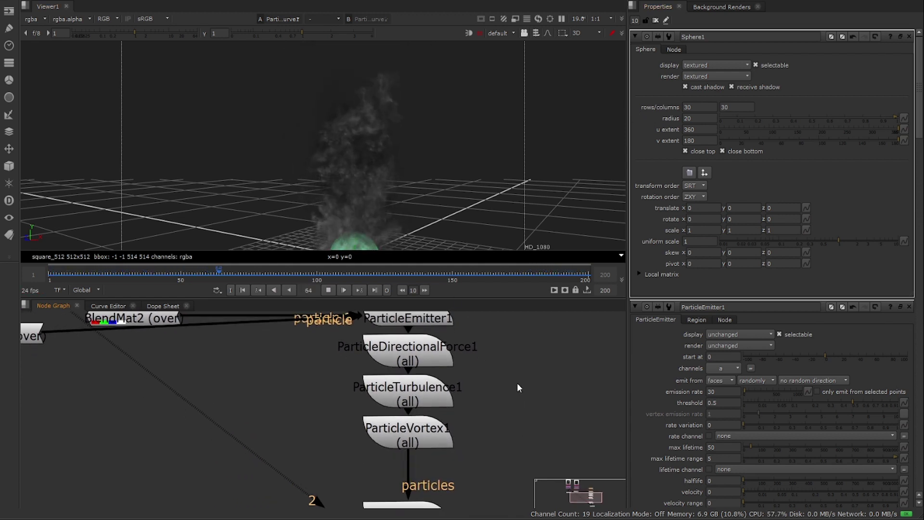